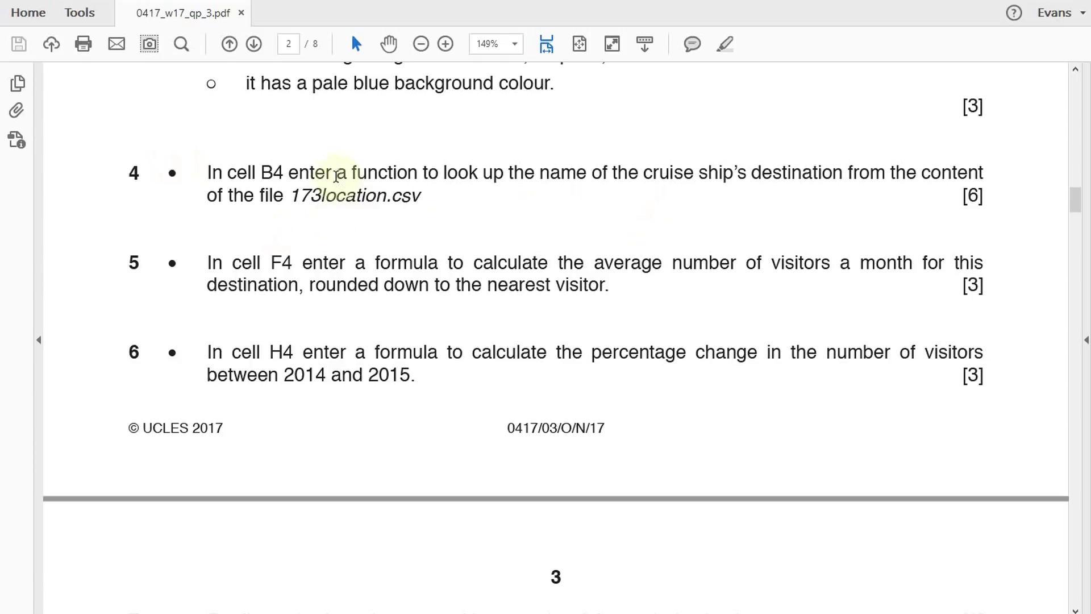
Step: Read question 4 in the exam paper, highlighting the cruise ship's destination wording and the file name 173location.csv
left_click_drag(537, 175, 843, 185)
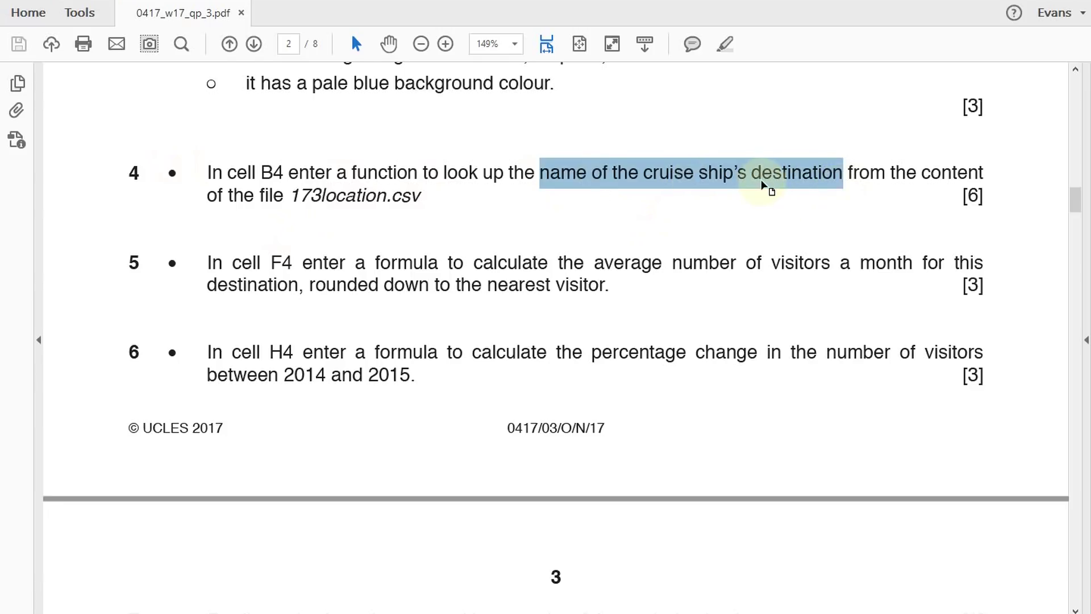
left_click_drag(292, 194, 420, 196)
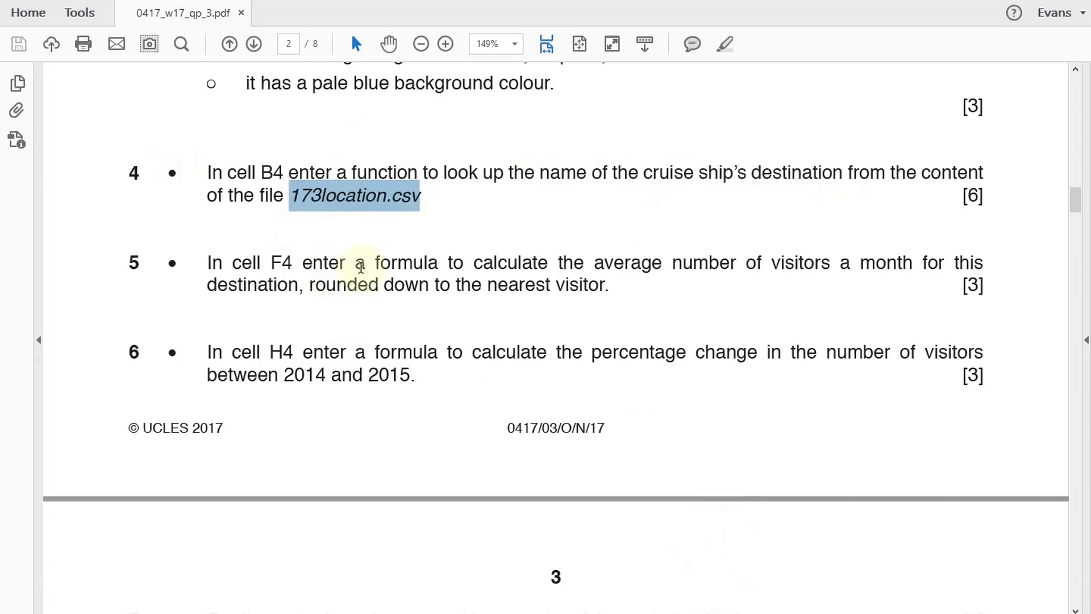
left_click(345, 219)
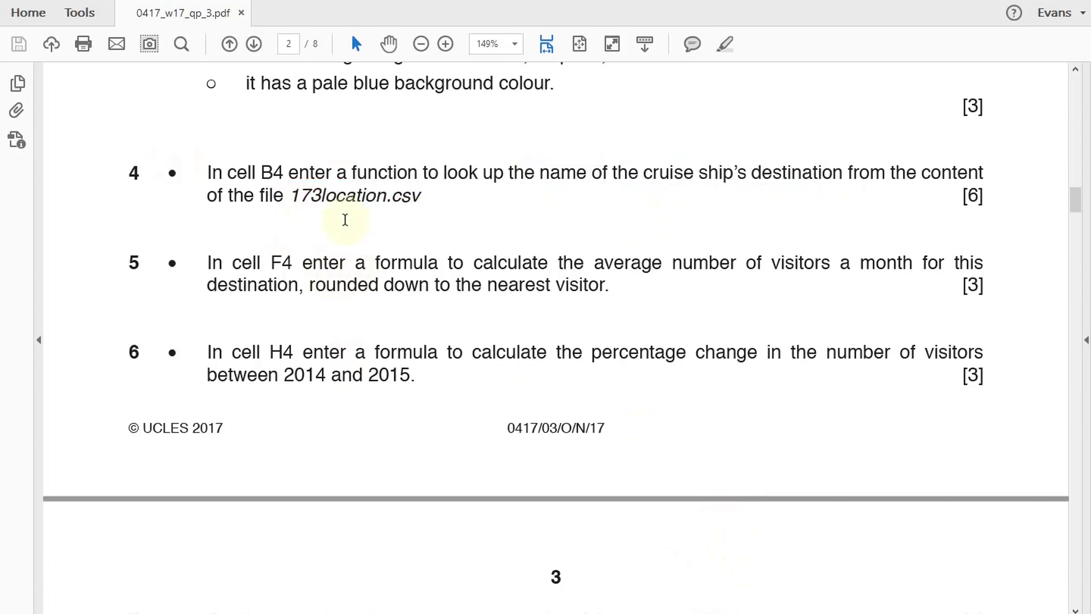
left_click_drag(299, 196, 421, 202)
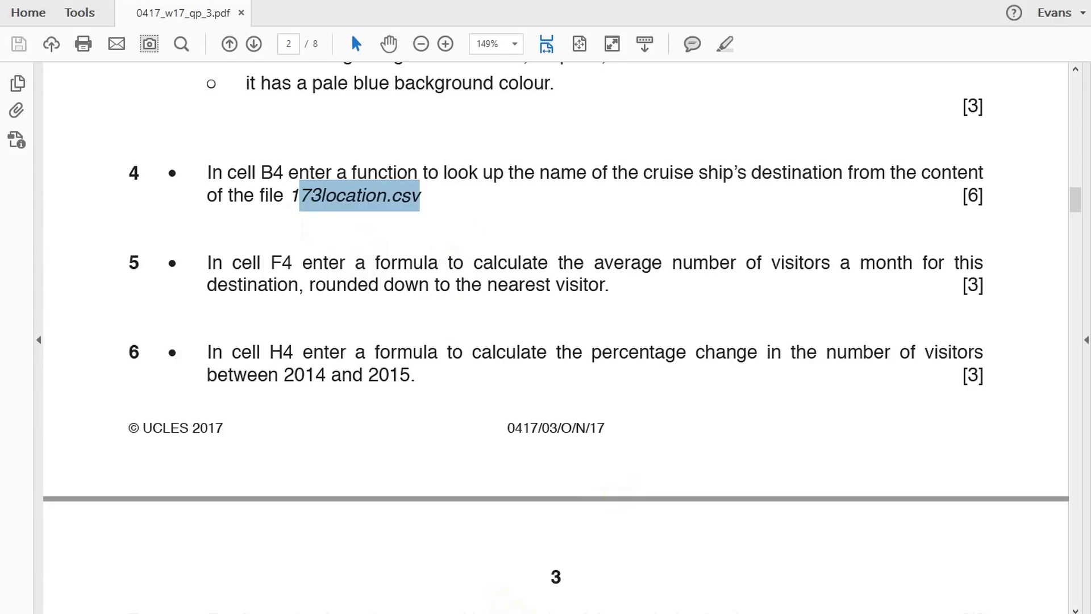
Step: Switch to the 173location workbook in Excel and examine its Lcode and Location columns against the question
mouse_move(511, 606)
left_click(537, 542)
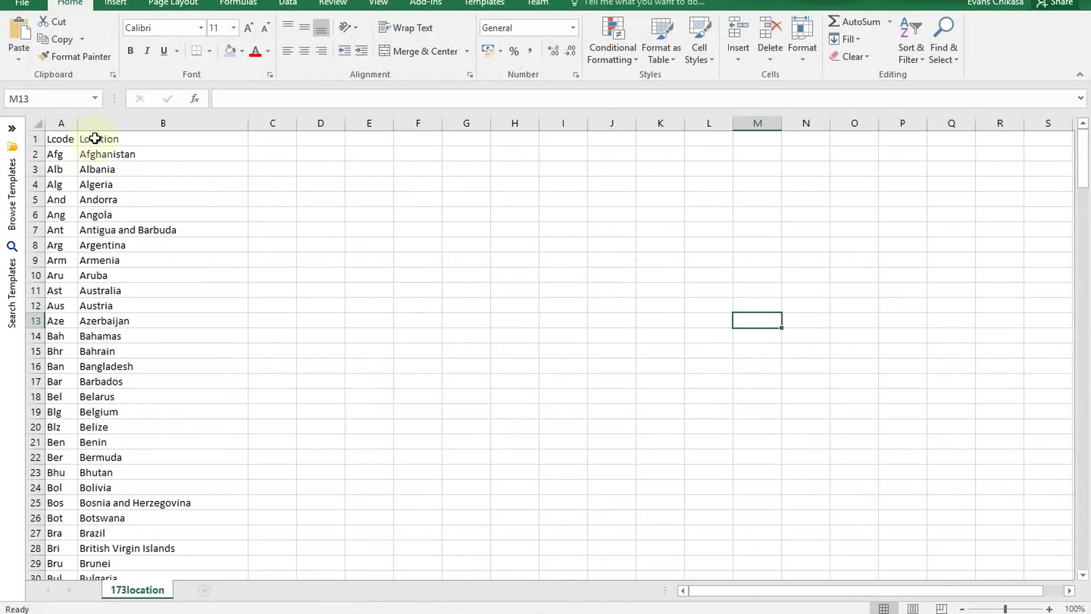
left_click_drag(64, 132, 96, 127)
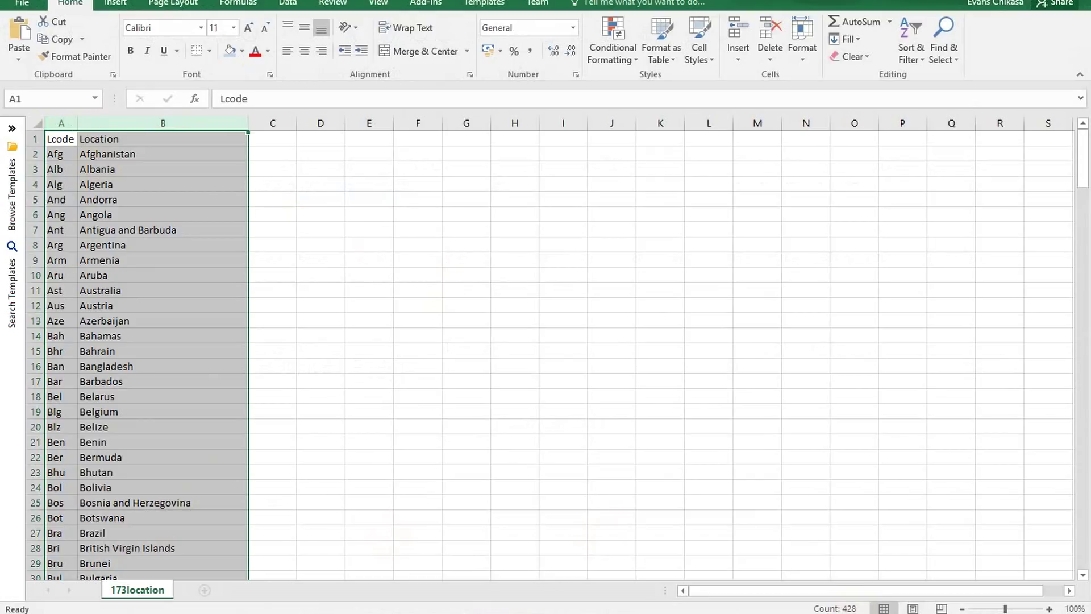
key("alt+Tab")
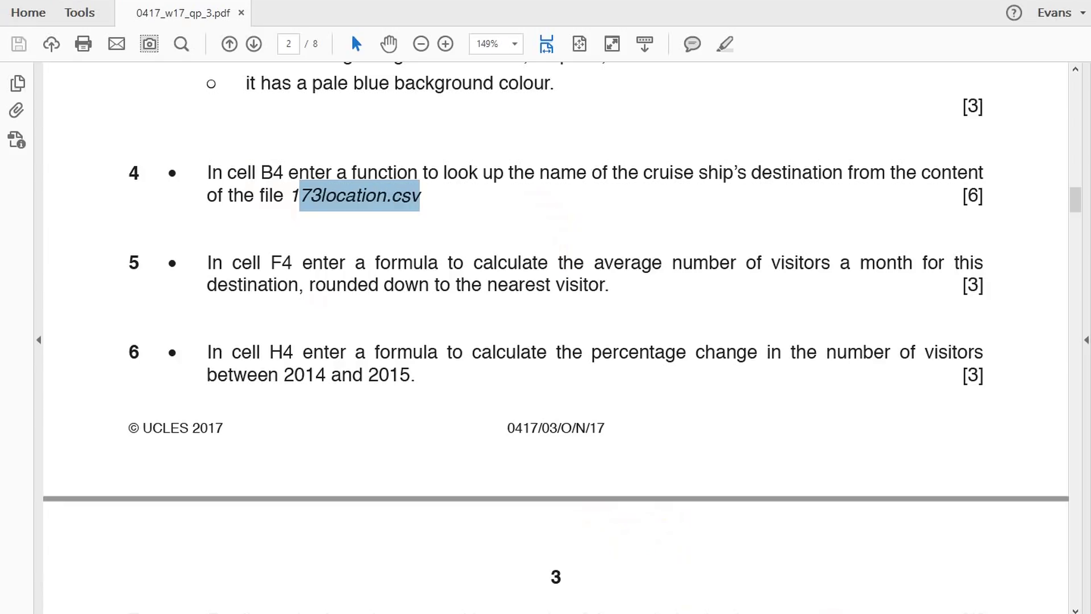
mouse_move(465, 612)
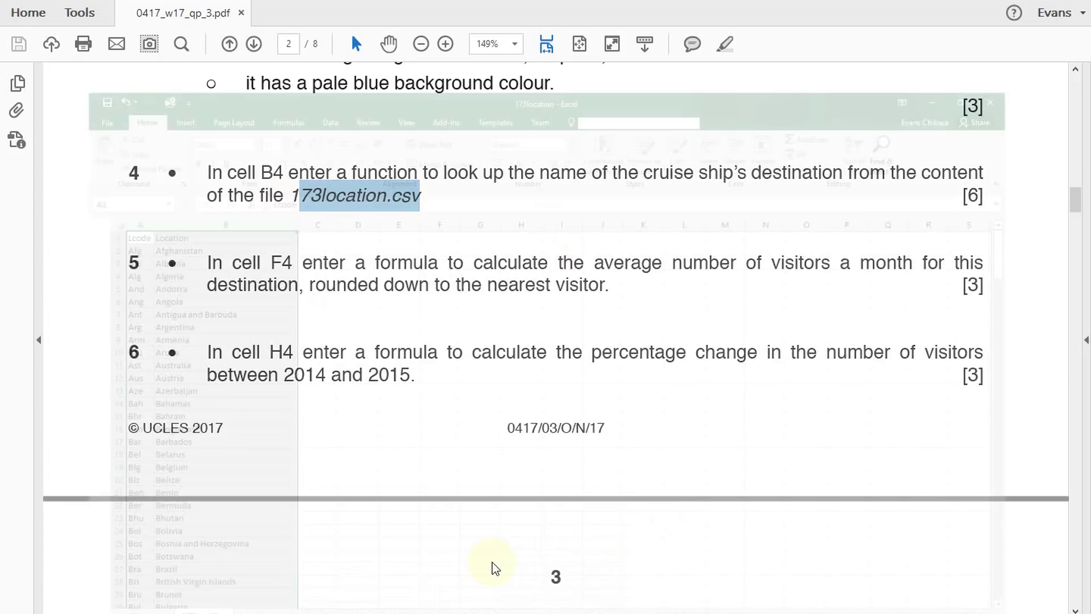
left_click(492, 561)
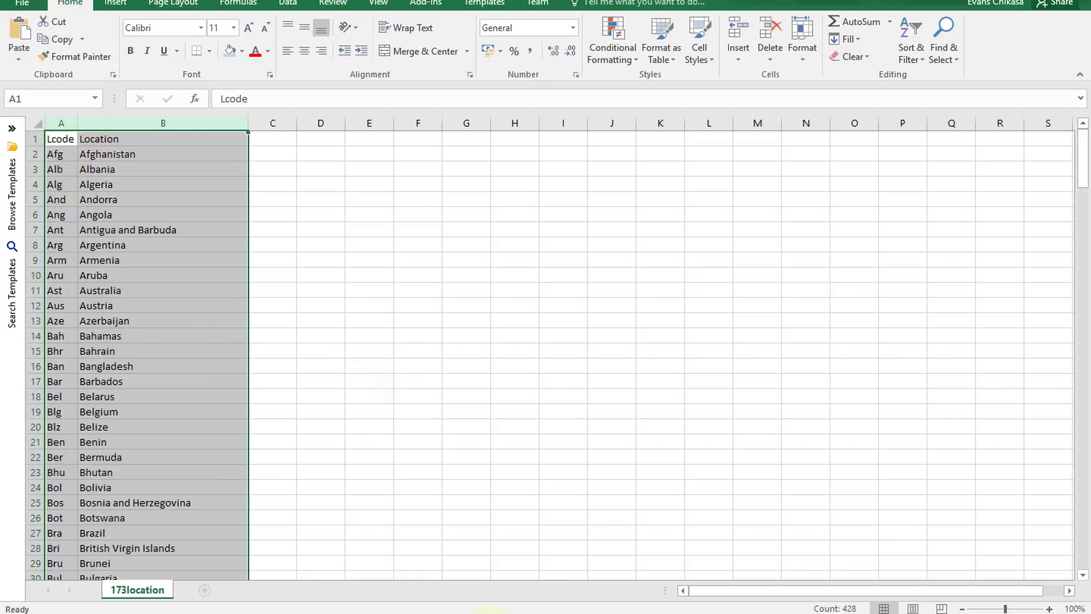
Step: Switch to the cruise_0001 workbook and review the Dcode and Destination columns
mouse_move(392, 612)
left_click(391, 586)
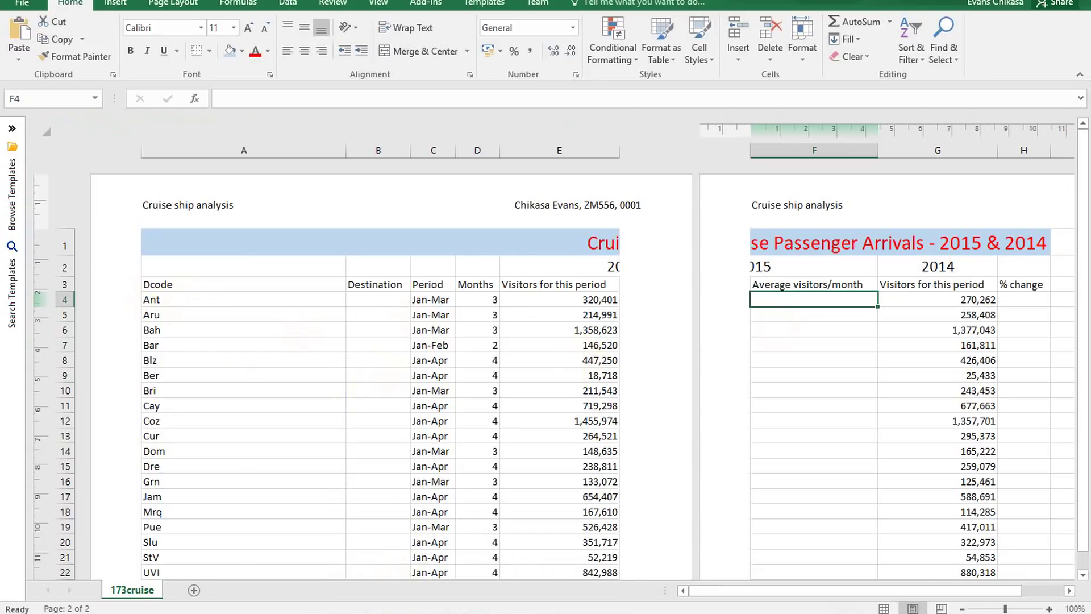
mouse_move(494, 611)
mouse_move(510, 581)
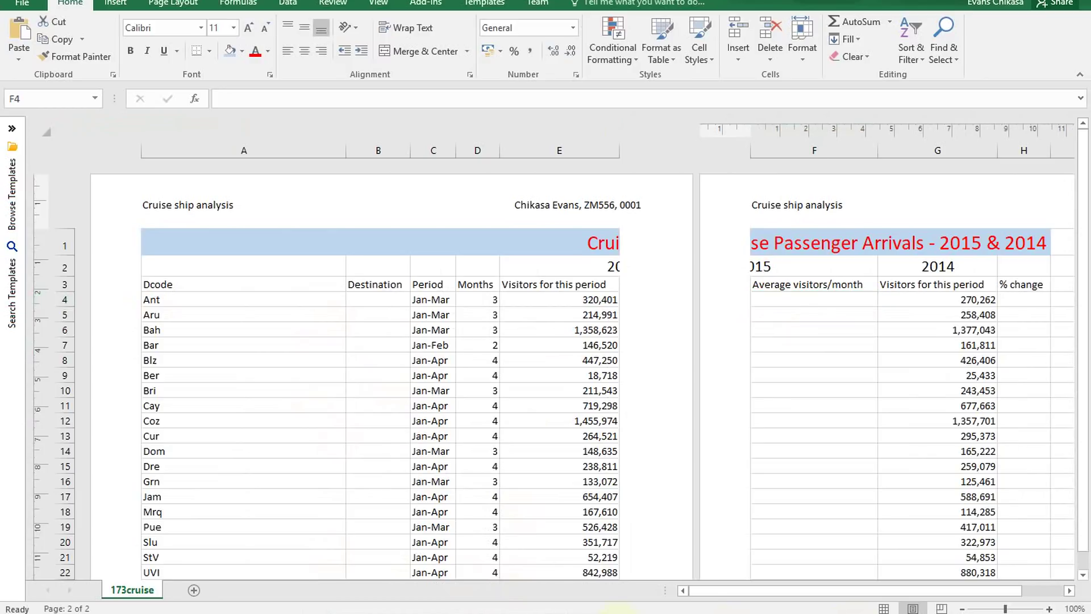
mouse_move(432, 612)
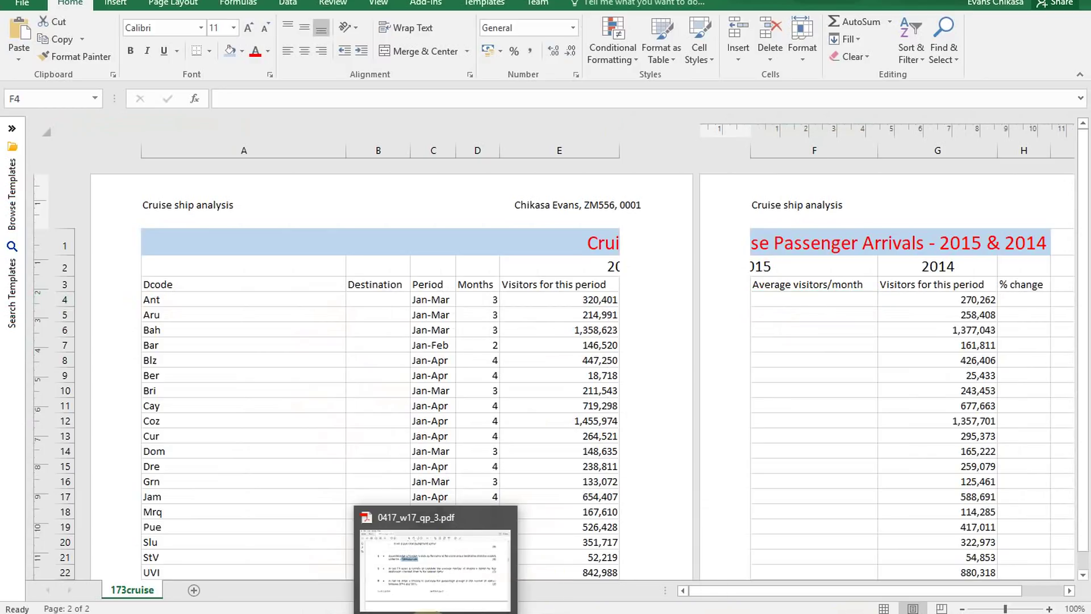
mouse_move(448, 557)
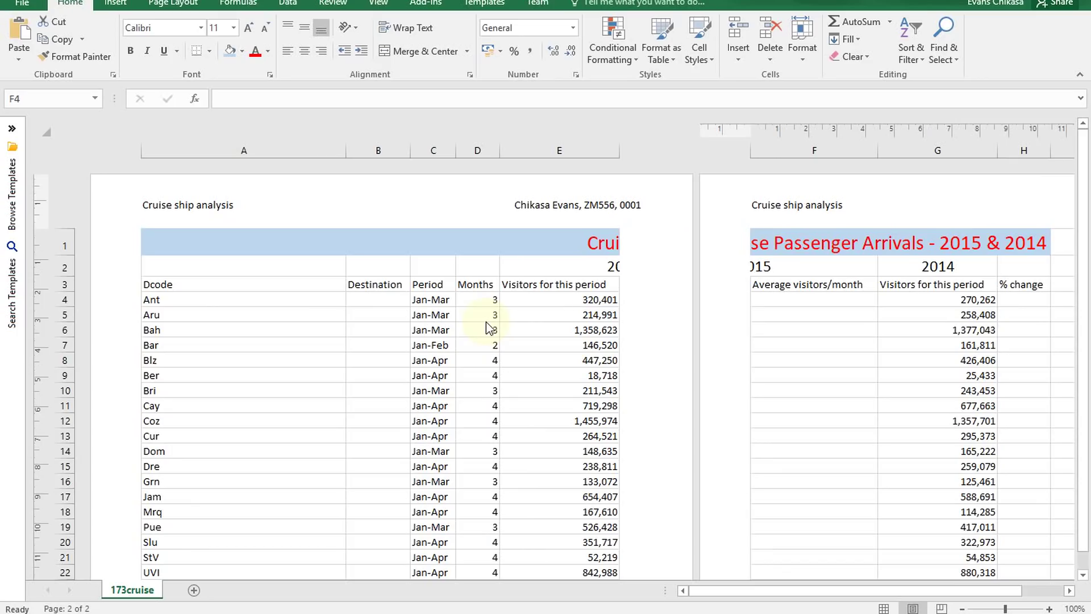
Step: Start a VLOOKUP function in cell B4 with A4 as the lookup value
left_click(365, 300)
type("=")
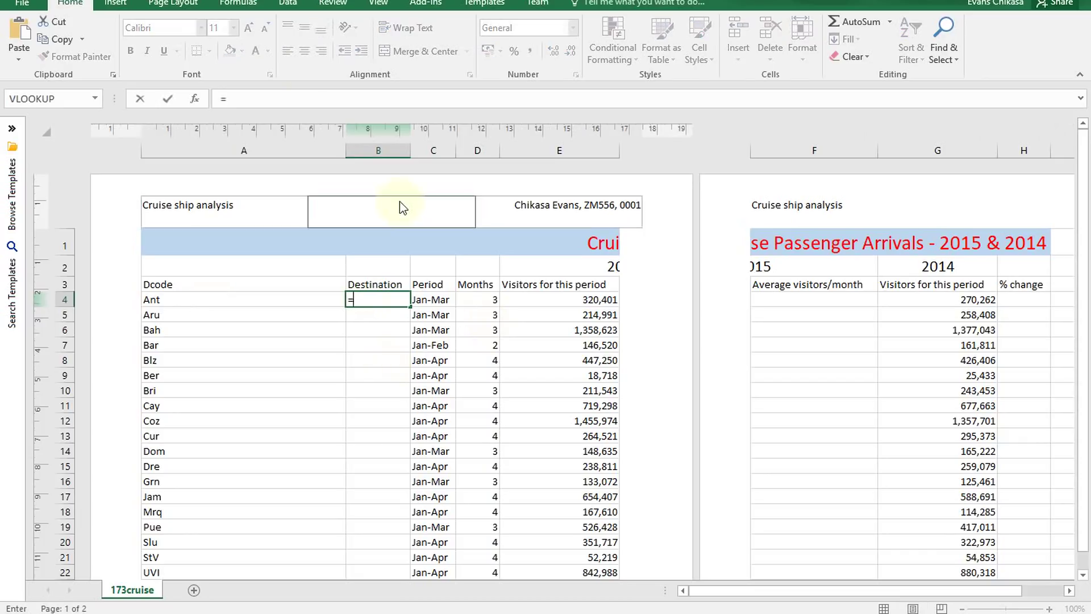
left_click(42, 96)
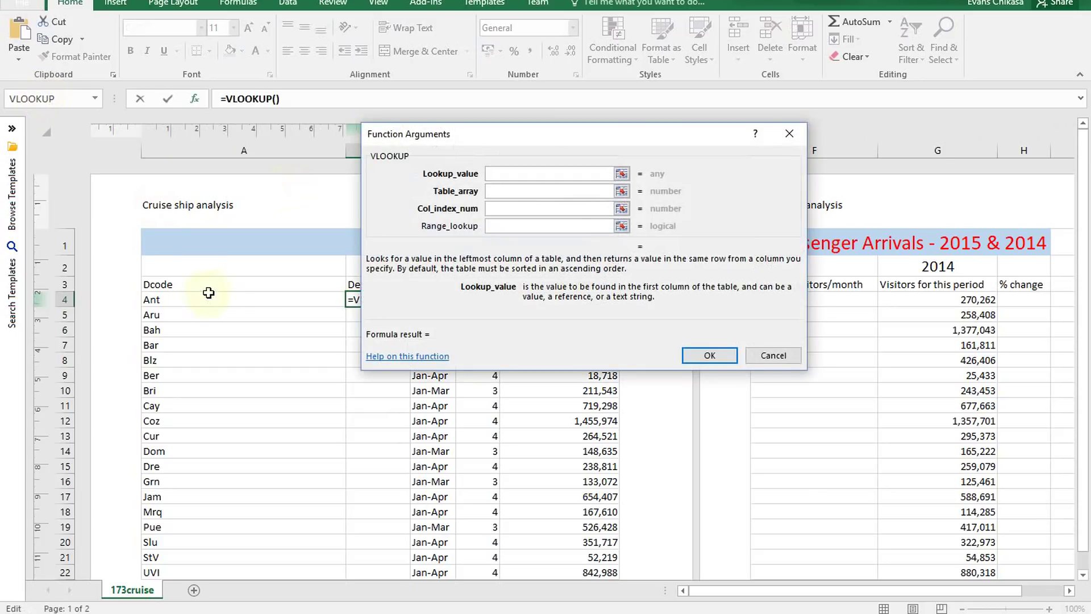
left_click(175, 300)
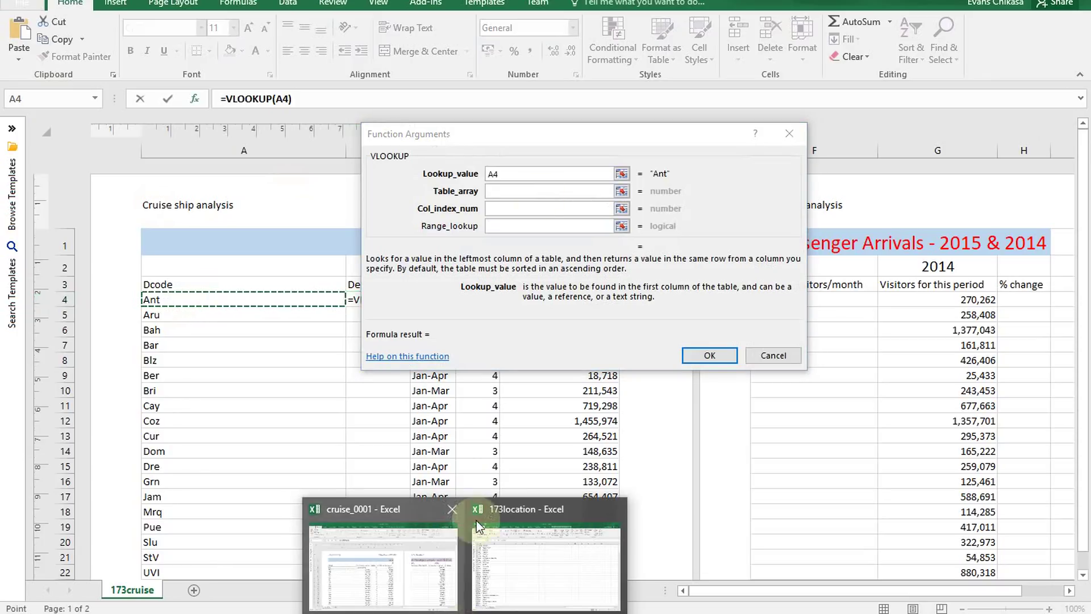
Step: Set the VLOOKUP table array to the range $A$2:$B$214 in the 173location workbook
left_click(476, 521)
left_click(533, 196)
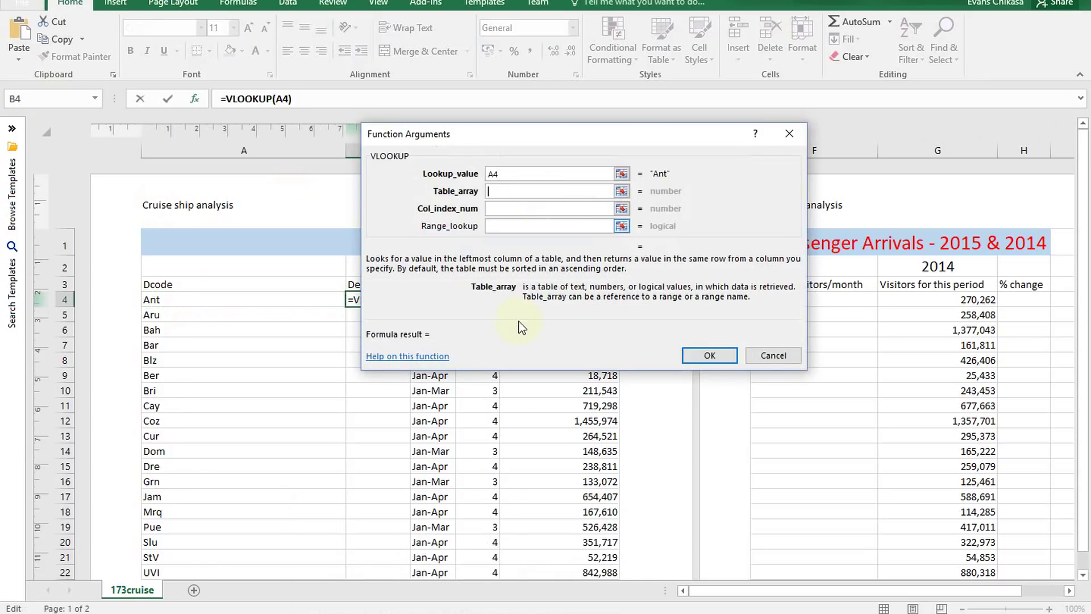
mouse_move(428, 612)
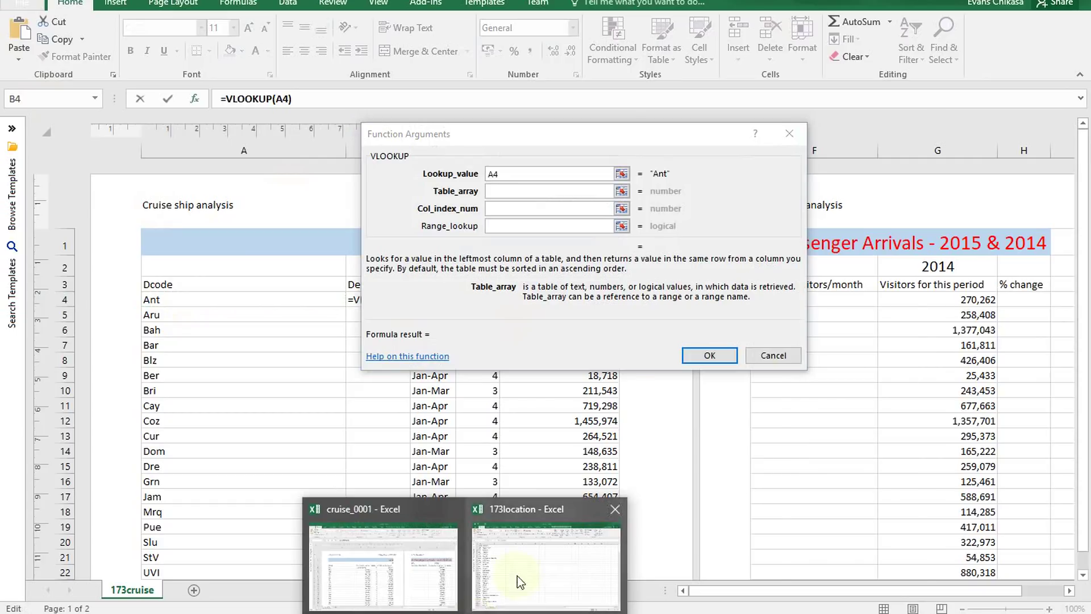
left_click(518, 577)
left_click_drag(61, 151, 95, 184)
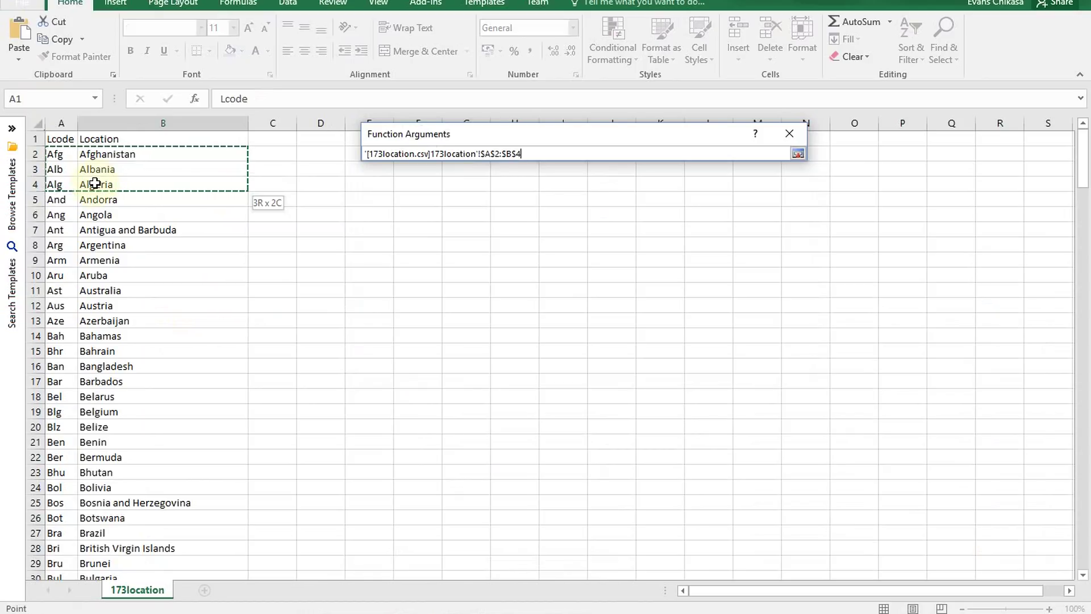
left_click_drag(94, 183, 111, 535)
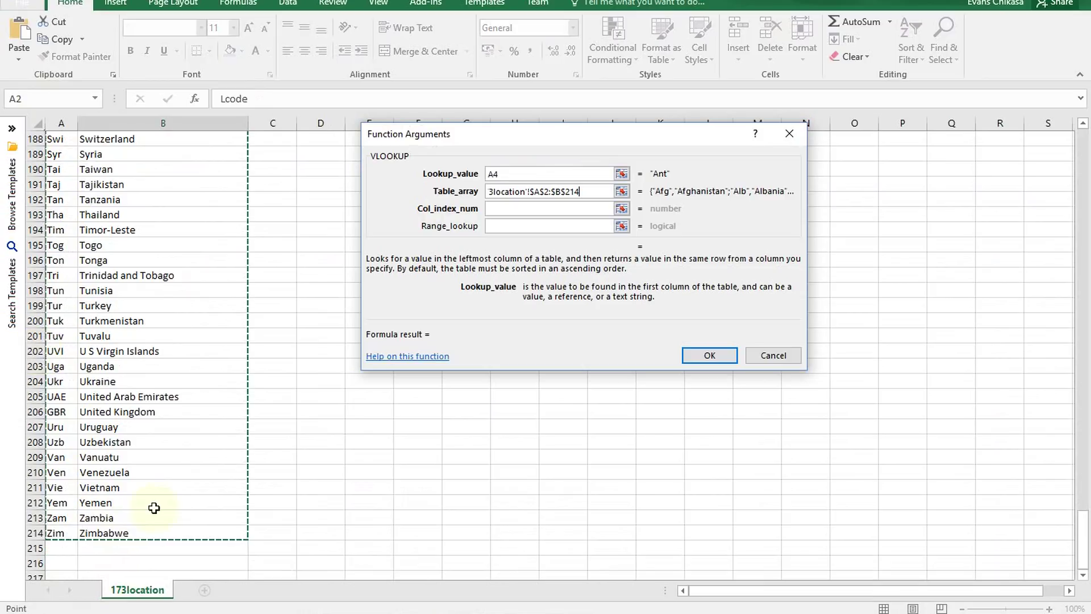
Step: Set the VLOOKUP column index to 2 and the range lookup to False, and complete the function
left_click(547, 206)
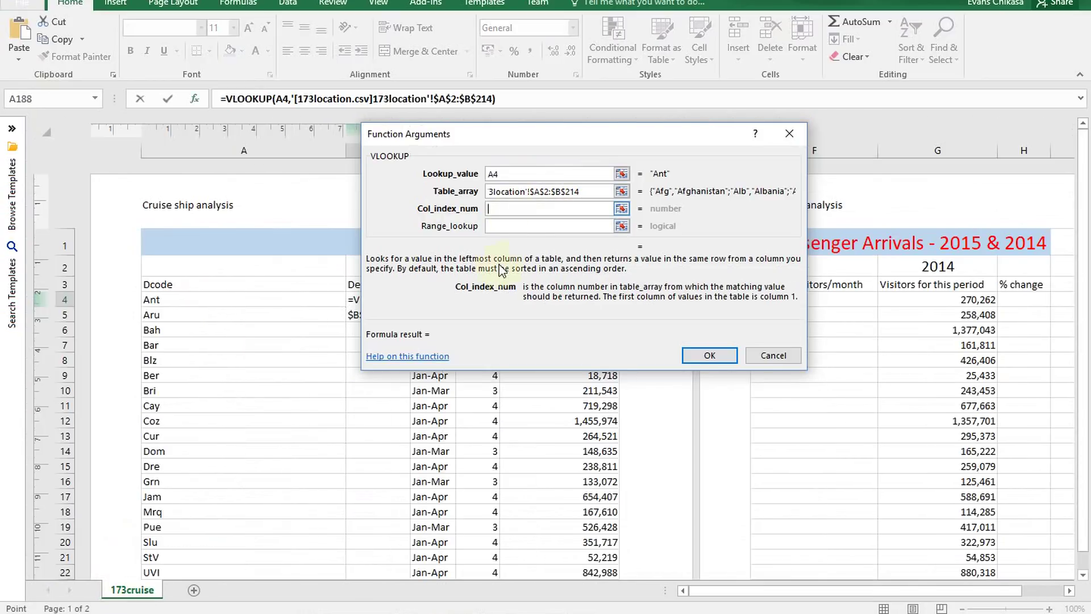
mouse_move(464, 613)
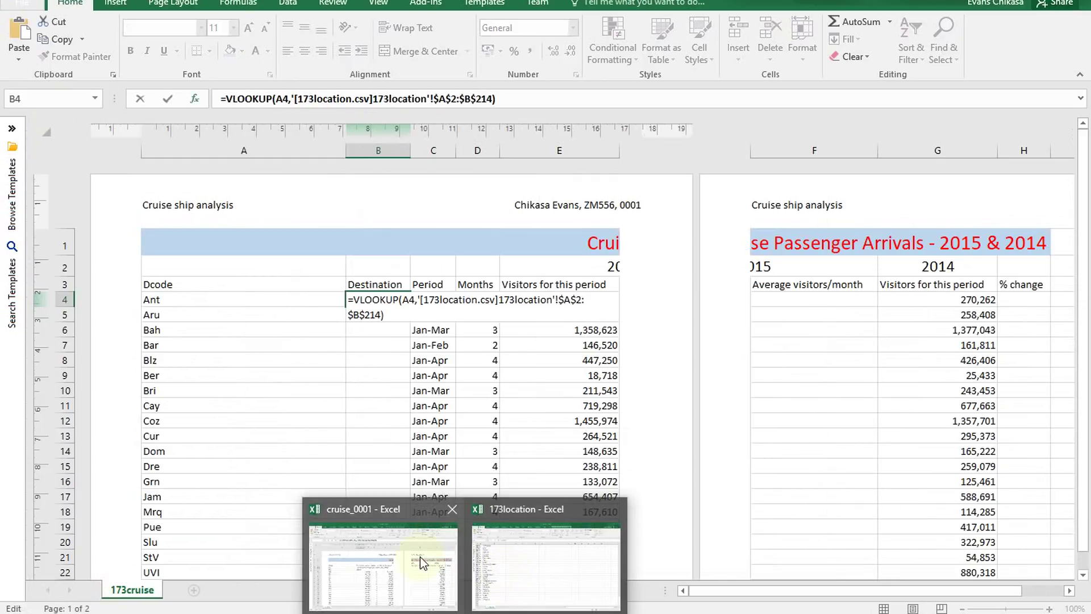
left_click(420, 556)
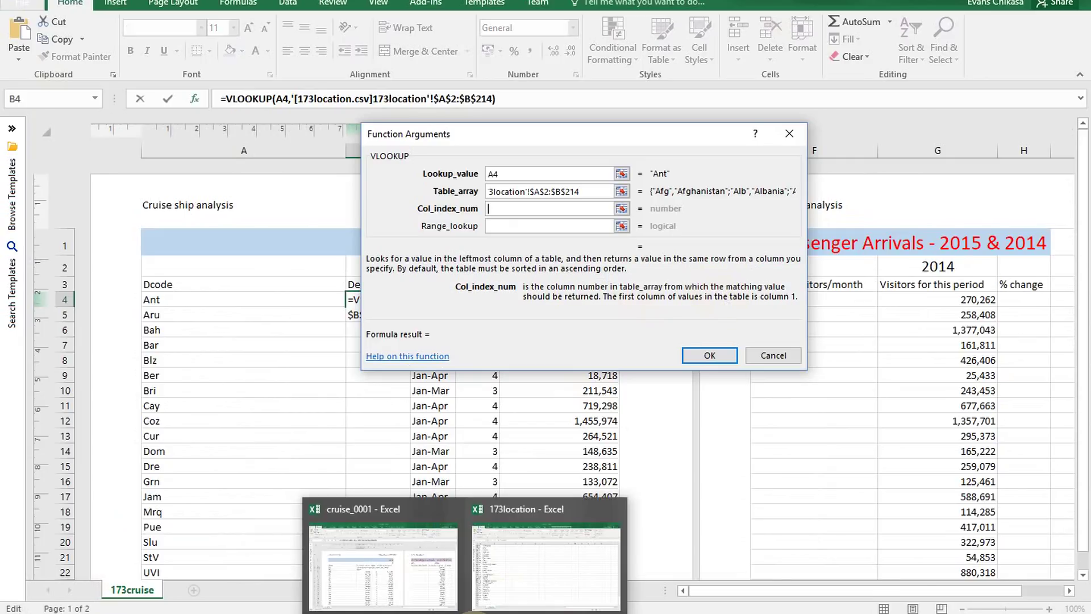
mouse_move(529, 558)
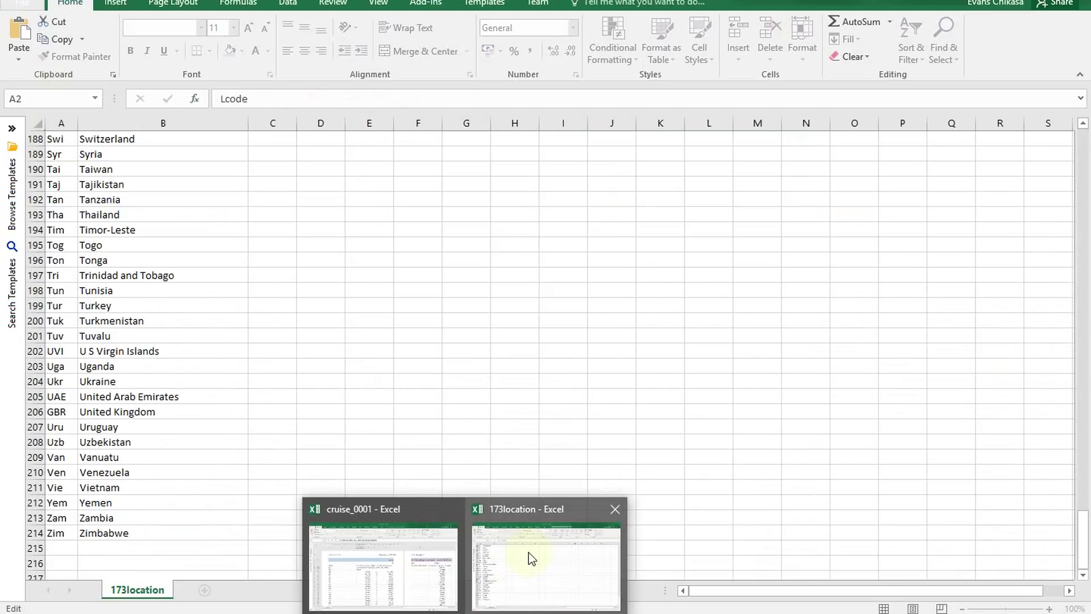
left_click(529, 553)
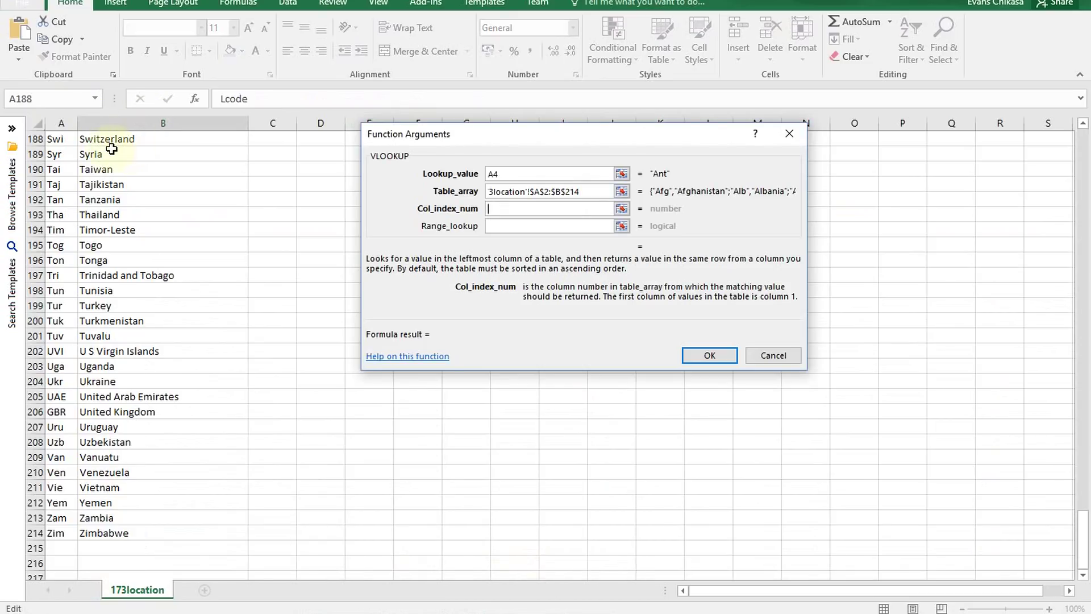
type("2")
left_click(486, 226)
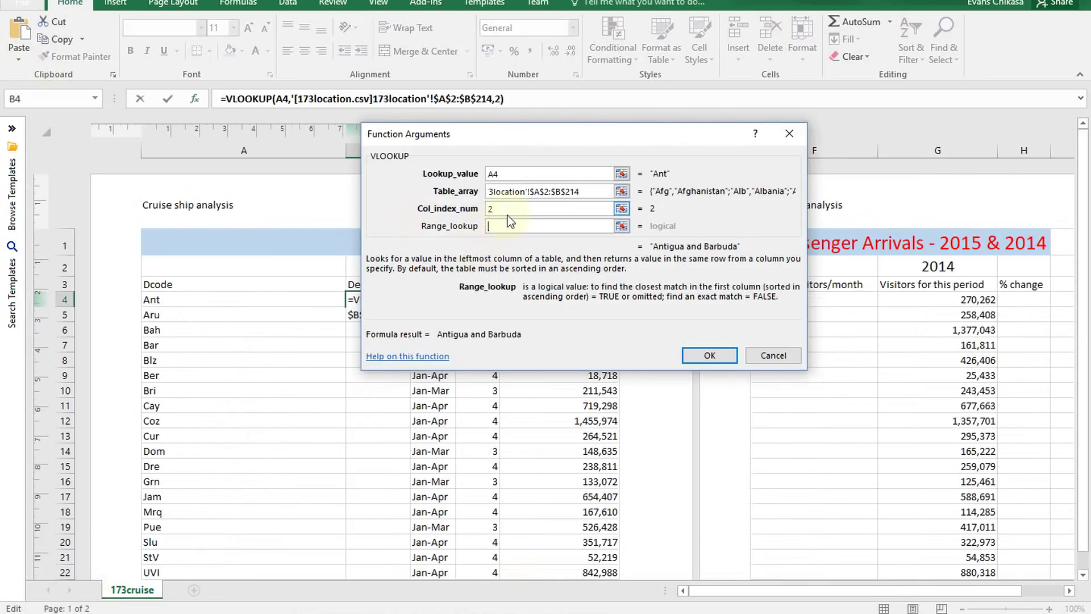
type("Fas")
key("BackSpace")
type("lse")
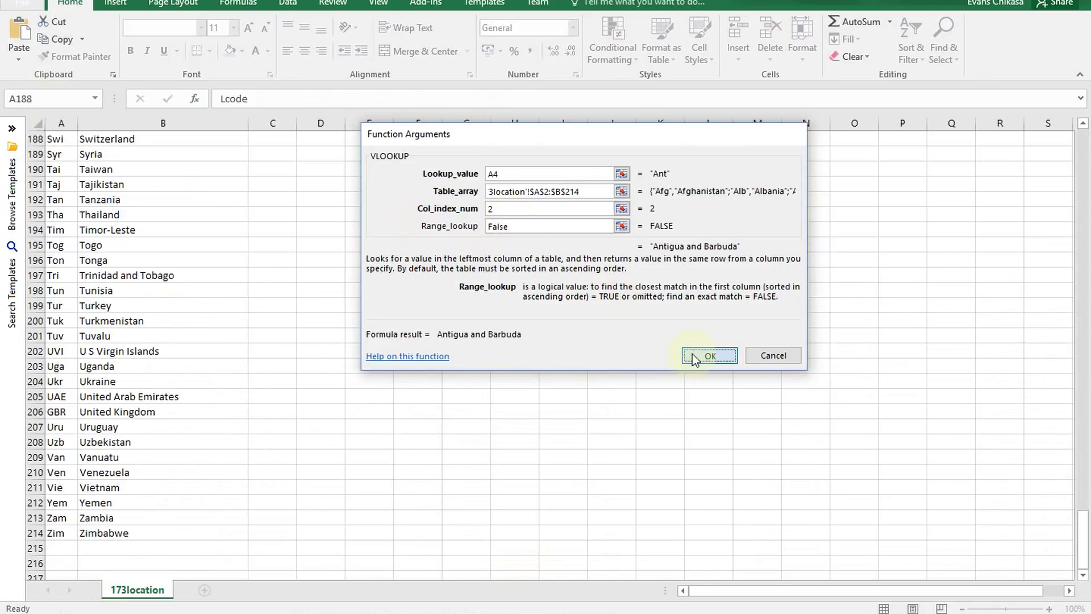
left_click(709, 355)
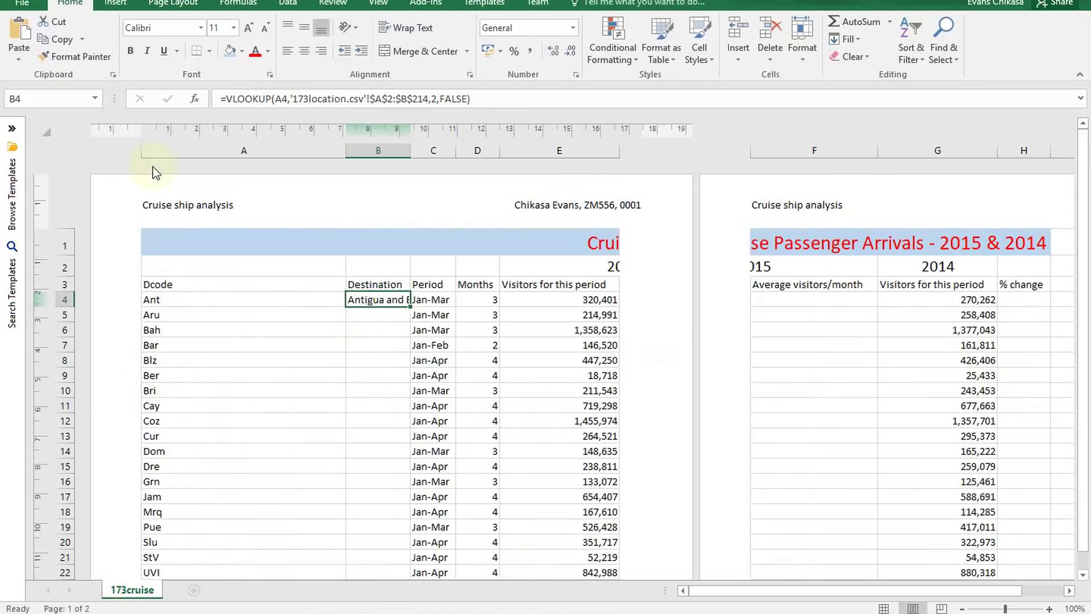
Step: Auto-fit the width of all columns in the 173cruise sheet
left_click(45, 132)
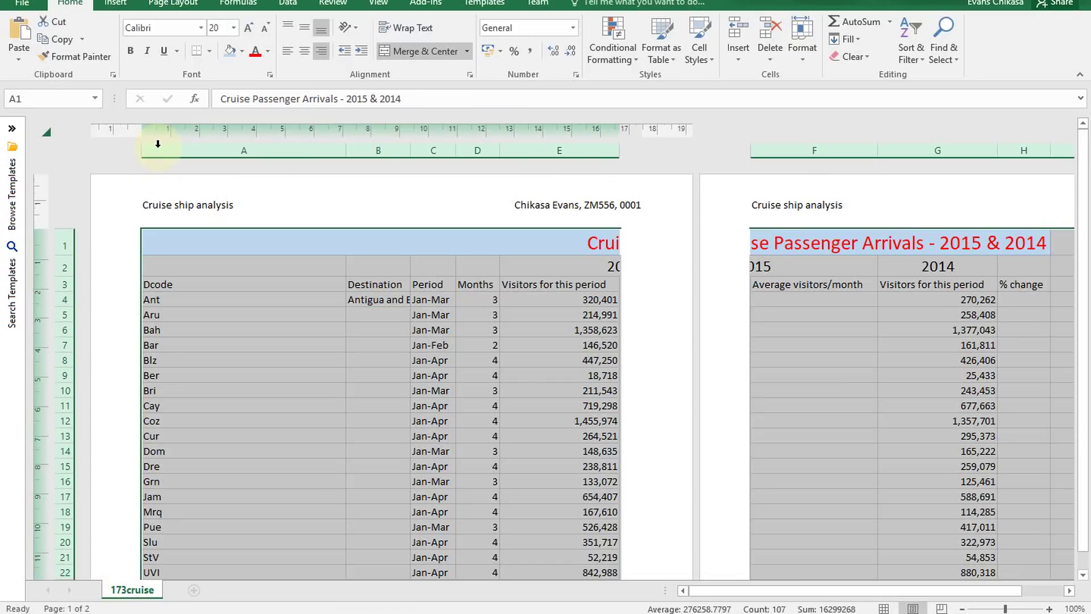
double_click(344, 151)
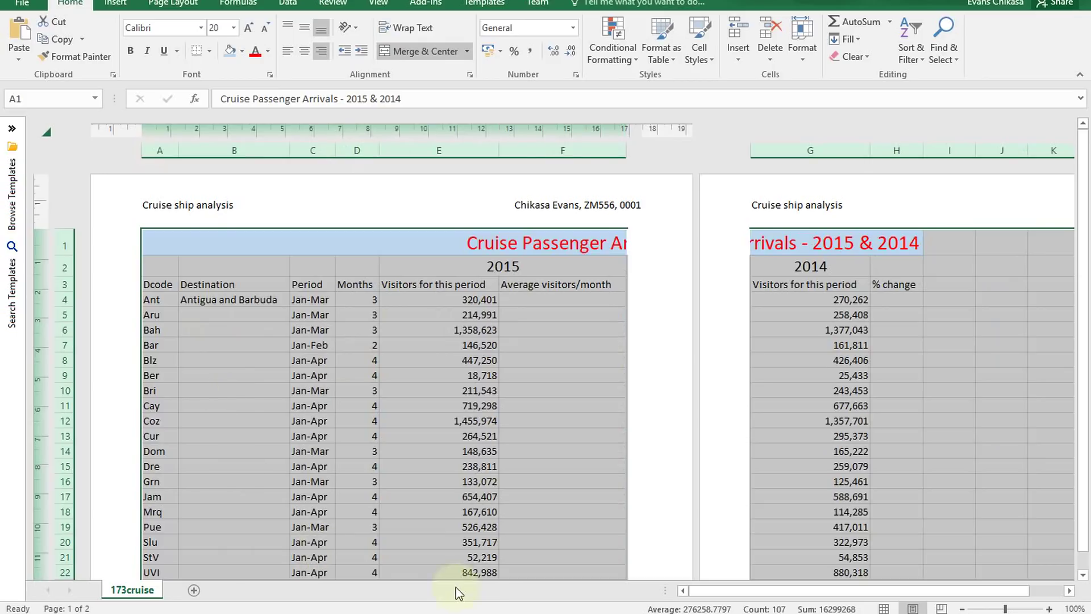
Step: Switch to the exam paper PDF and read question 5 about the average monthly visitors formula
mouse_move(449, 613)
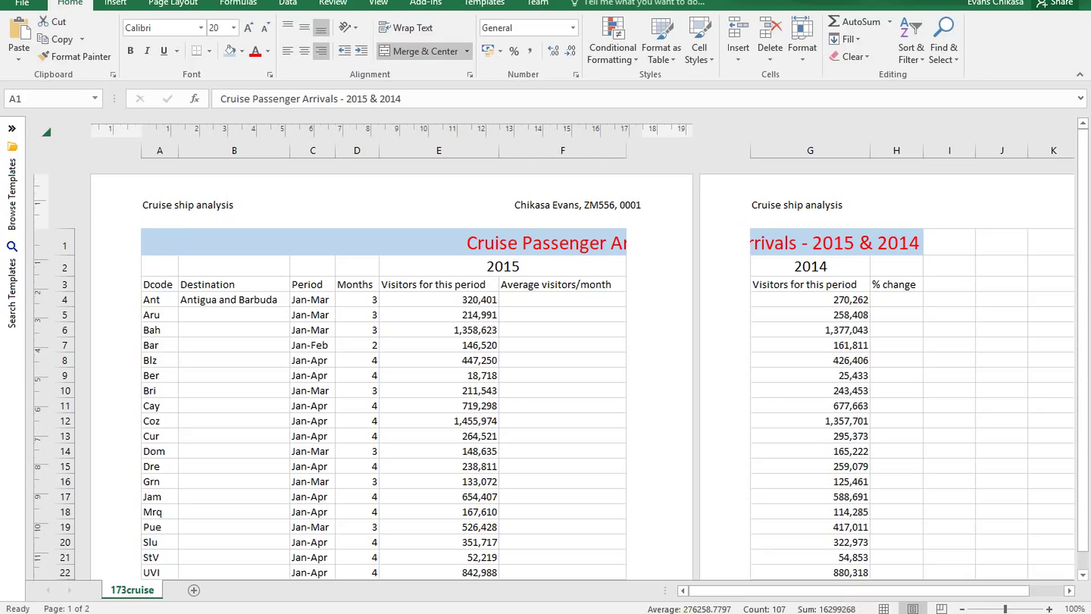
left_click(442, 611)
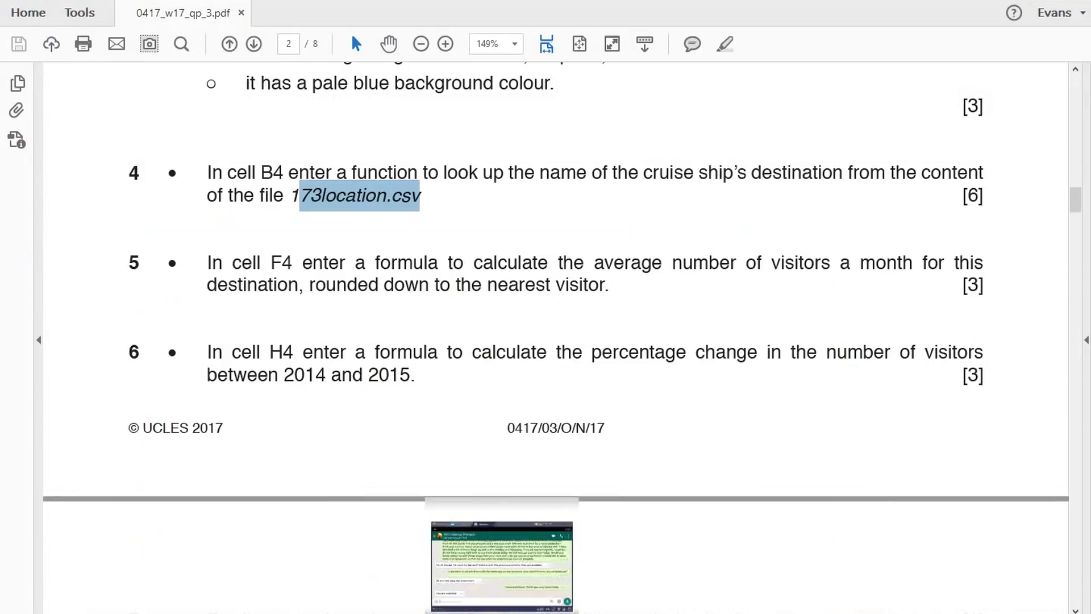
right_click(502, 611)
left_click(504, 600)
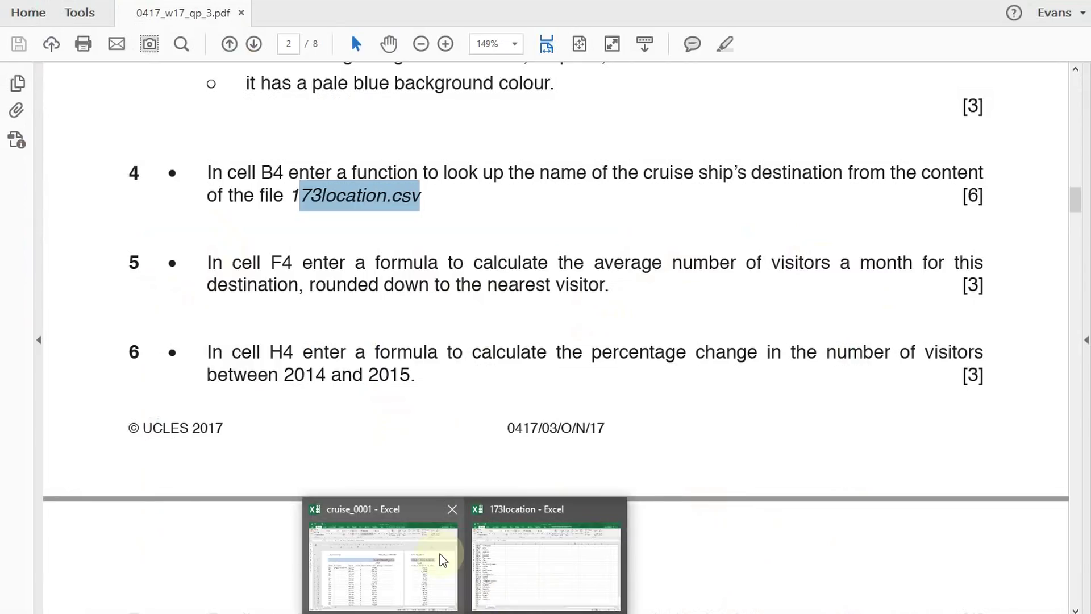
Step: Switch to the cruise_0001 workbook and enter the formula =E4/D4 in cell F4 to calculate average visitors per month
left_click(439, 553)
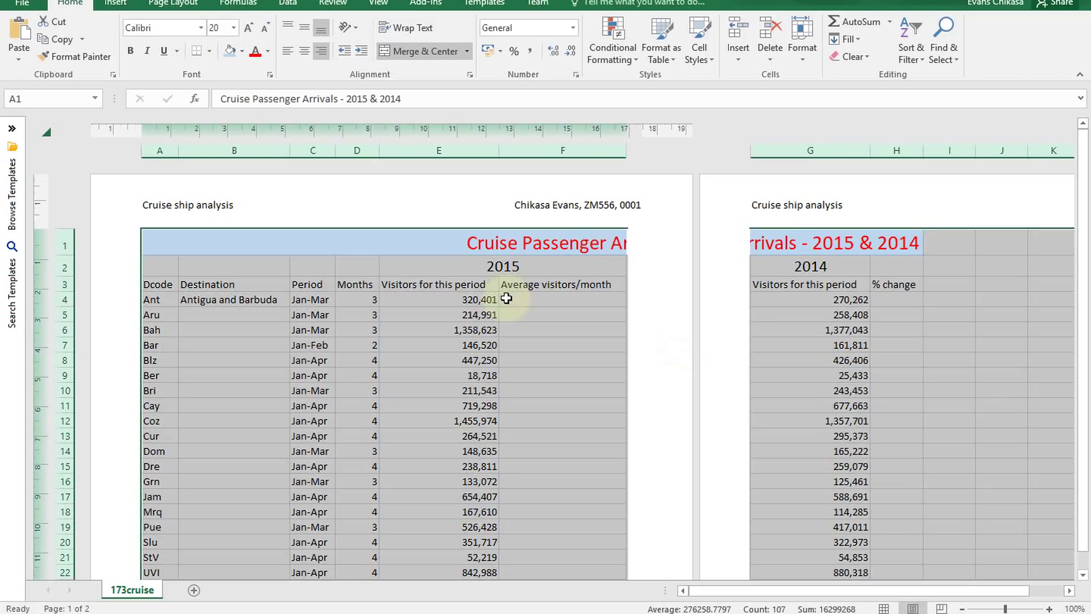
left_click(549, 297)
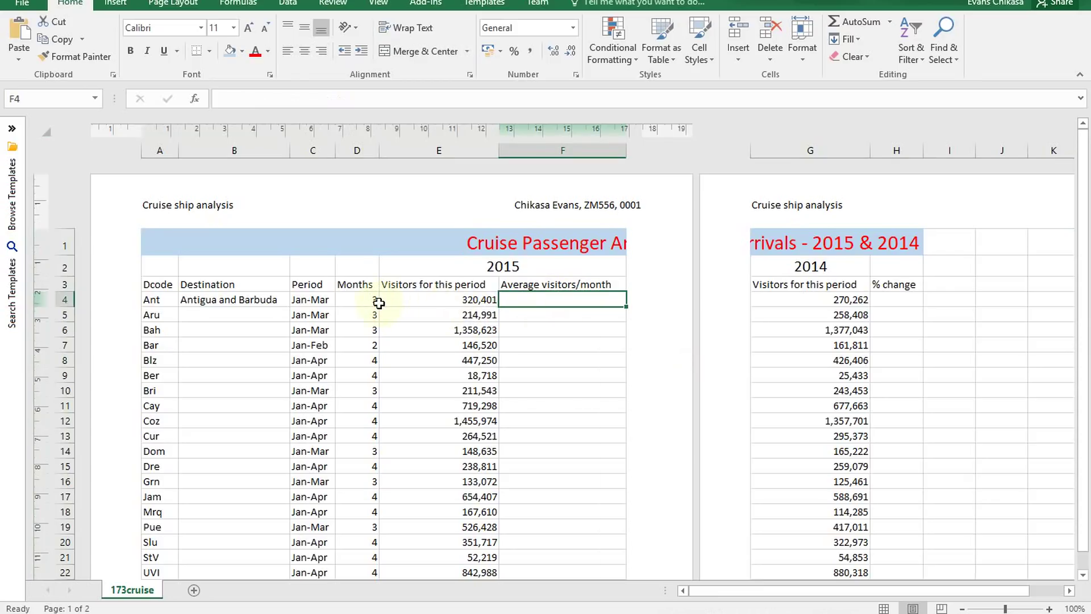
left_click(436, 298)
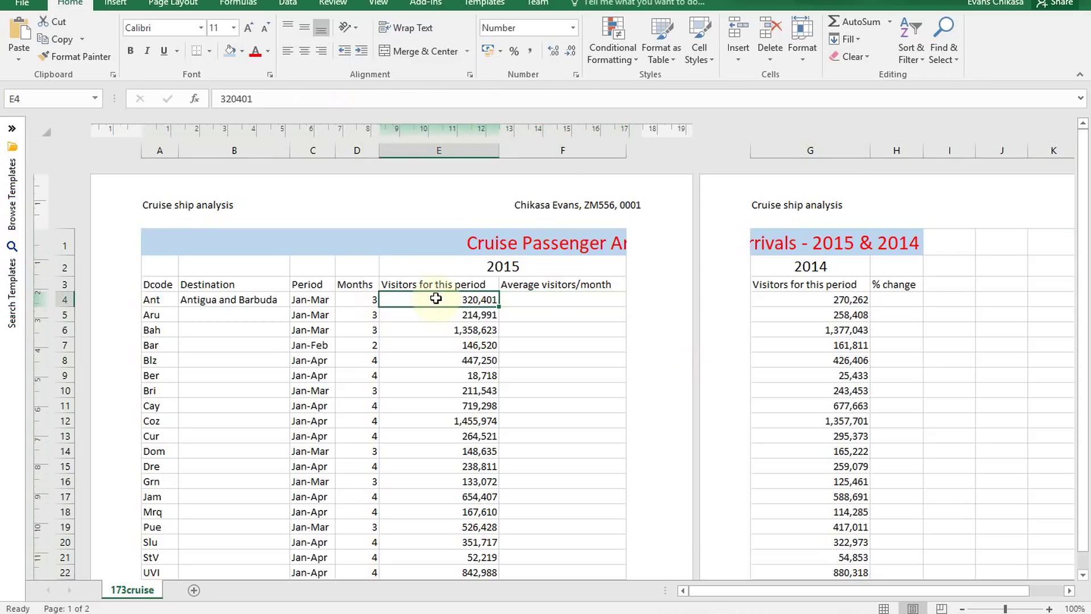
left_click(306, 302)
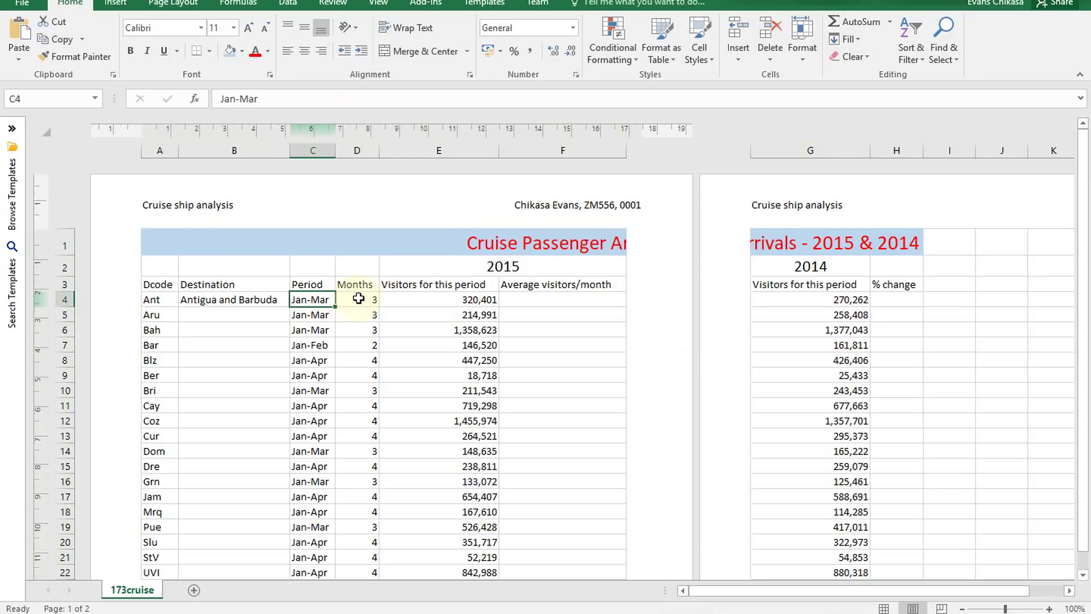
left_click(450, 301)
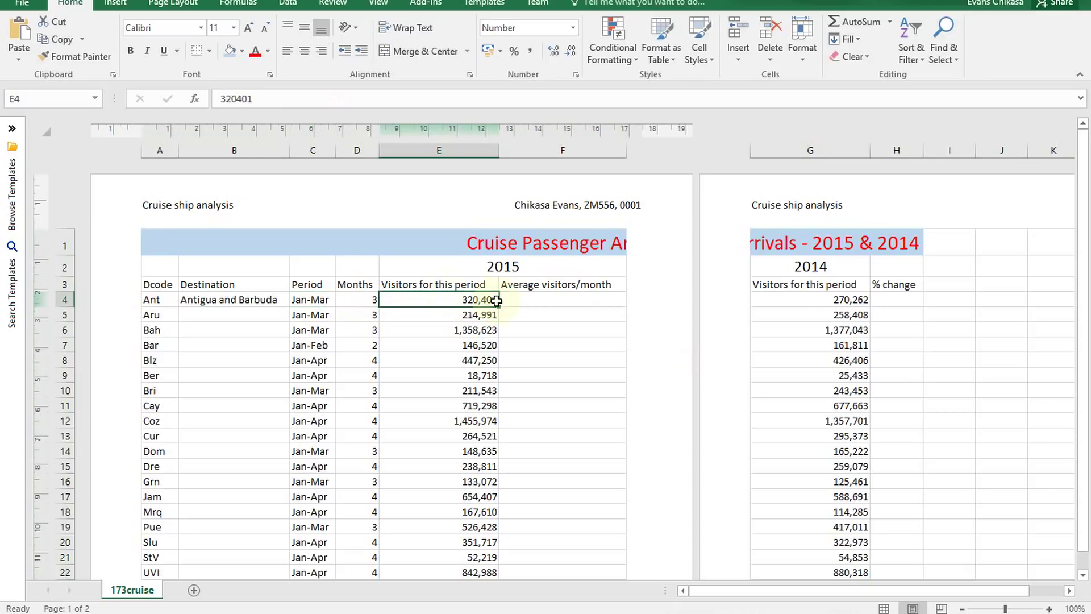
left_click(538, 298)
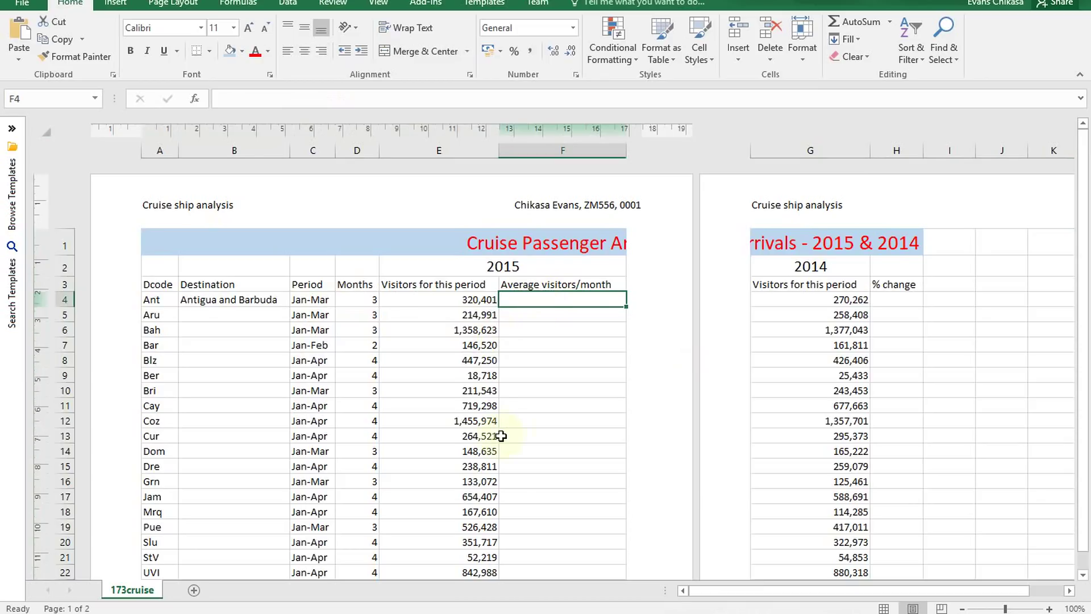
type("=")
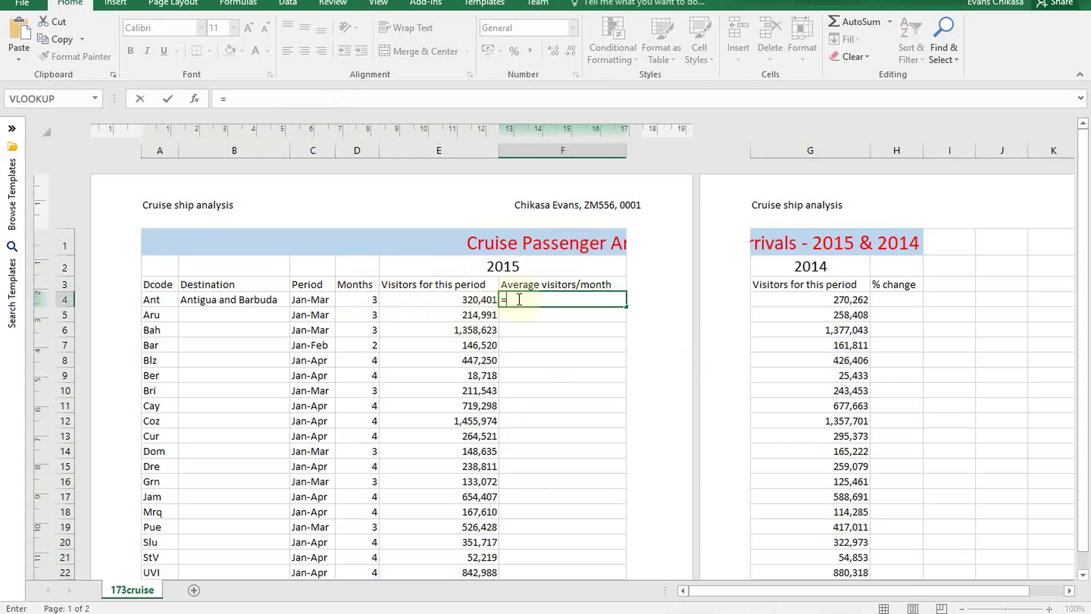
left_click(445, 298)
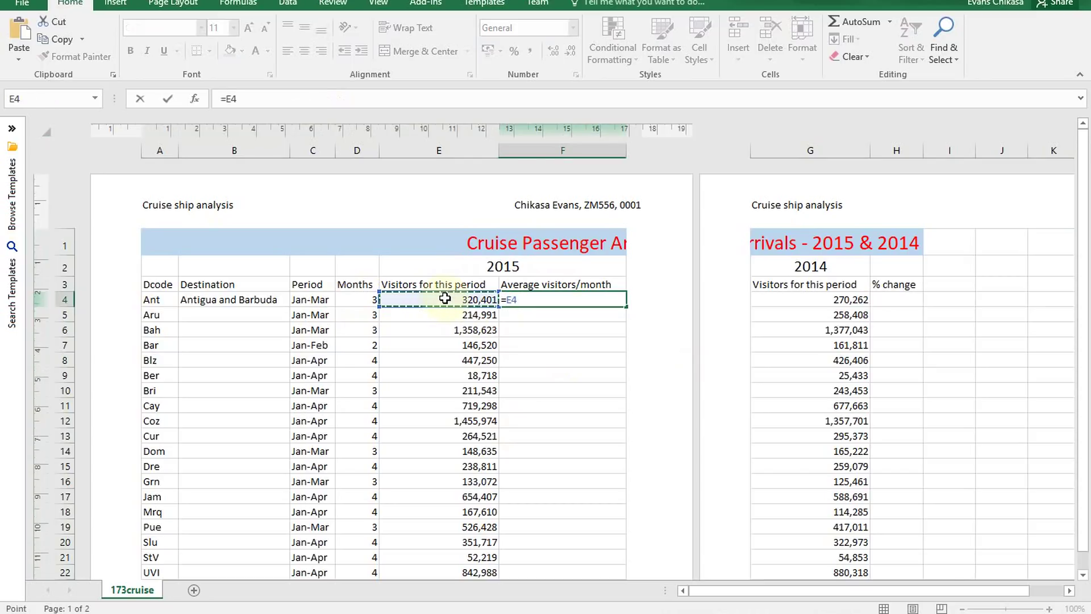
type("/")
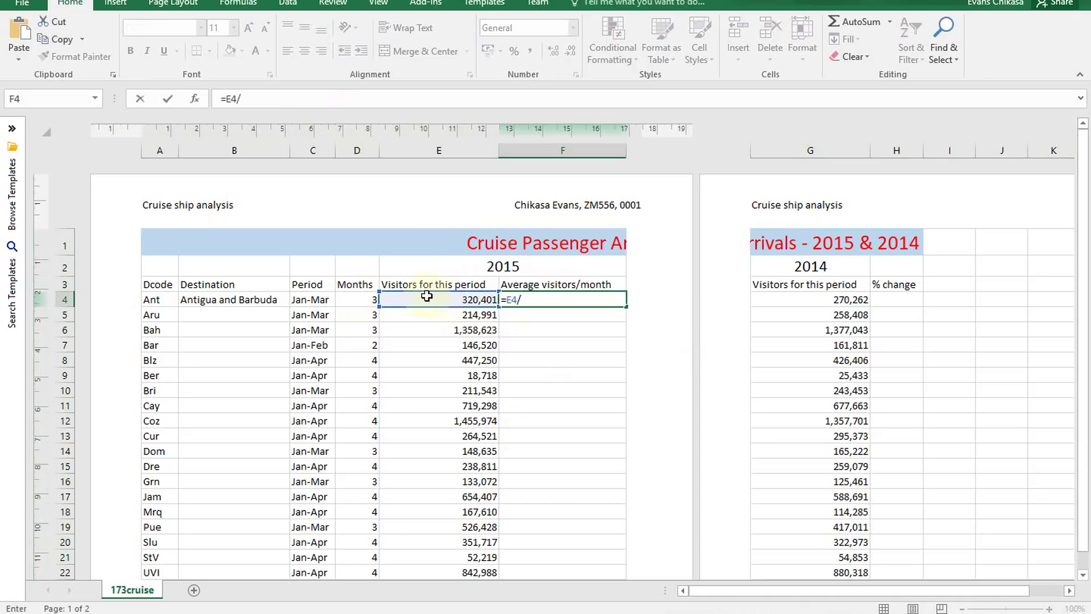
left_click(354, 298)
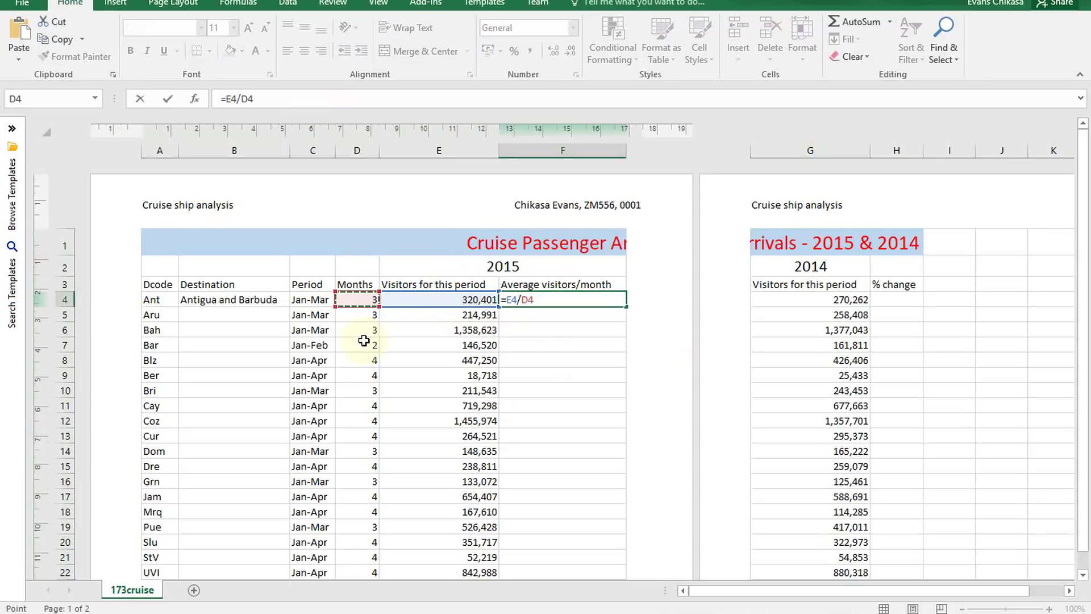
key("Return")
left_click(575, 301)
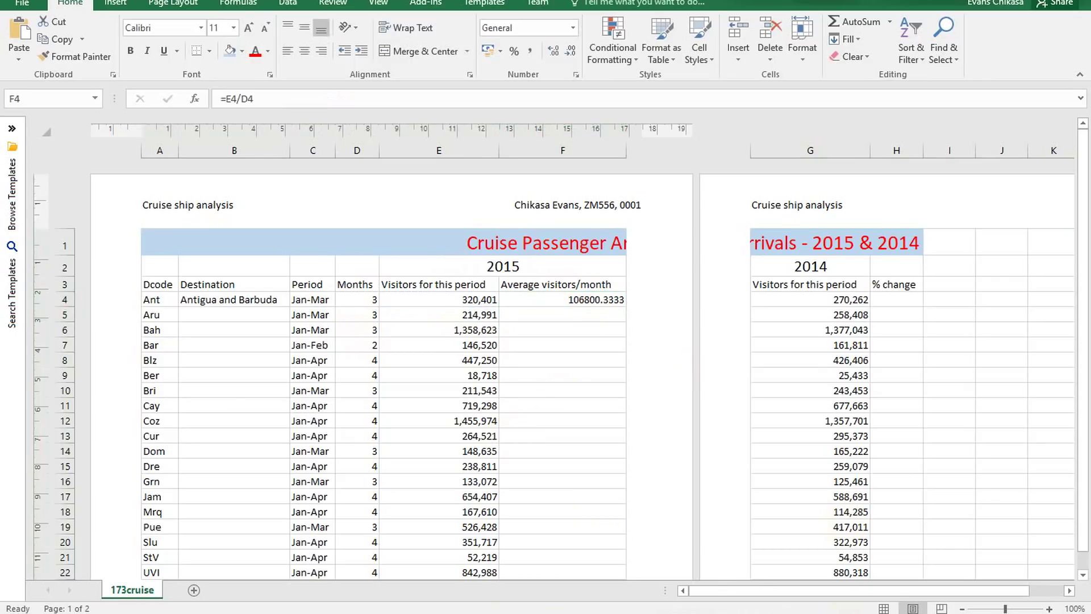
Step: Check the rounding requirement in question 5 of the exam paper PDF and return to the cruise_0001 workbook
left_click(438, 545)
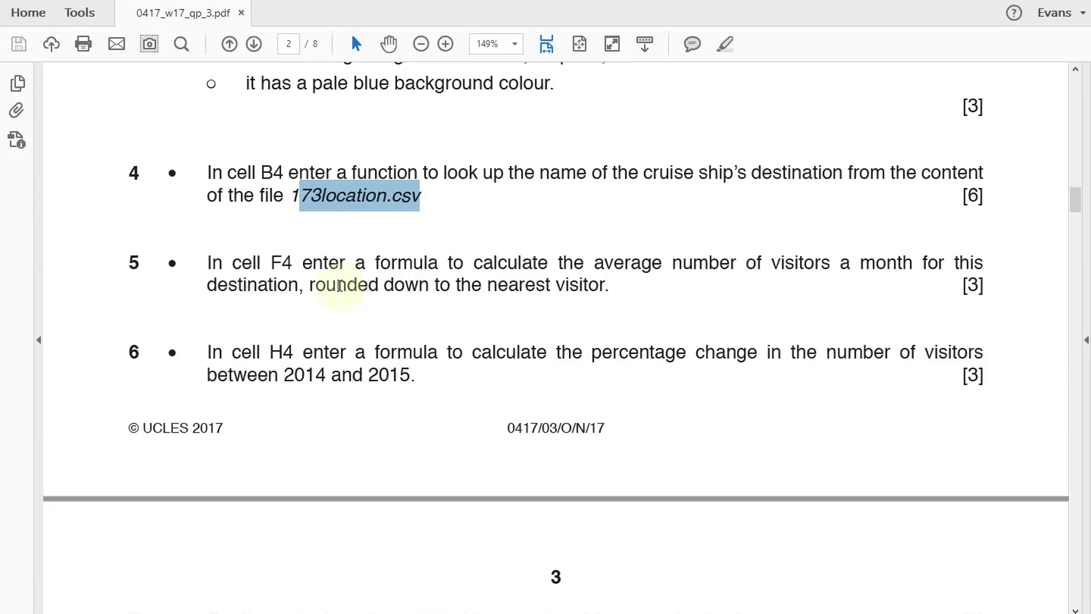
left_click_drag(309, 284, 603, 284)
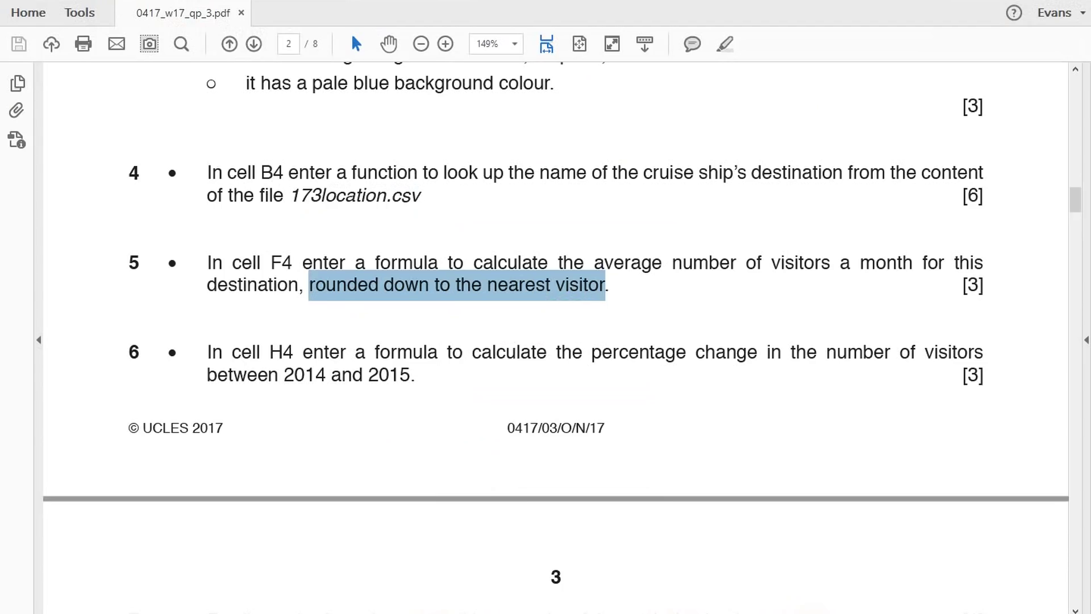
mouse_move(588, 603)
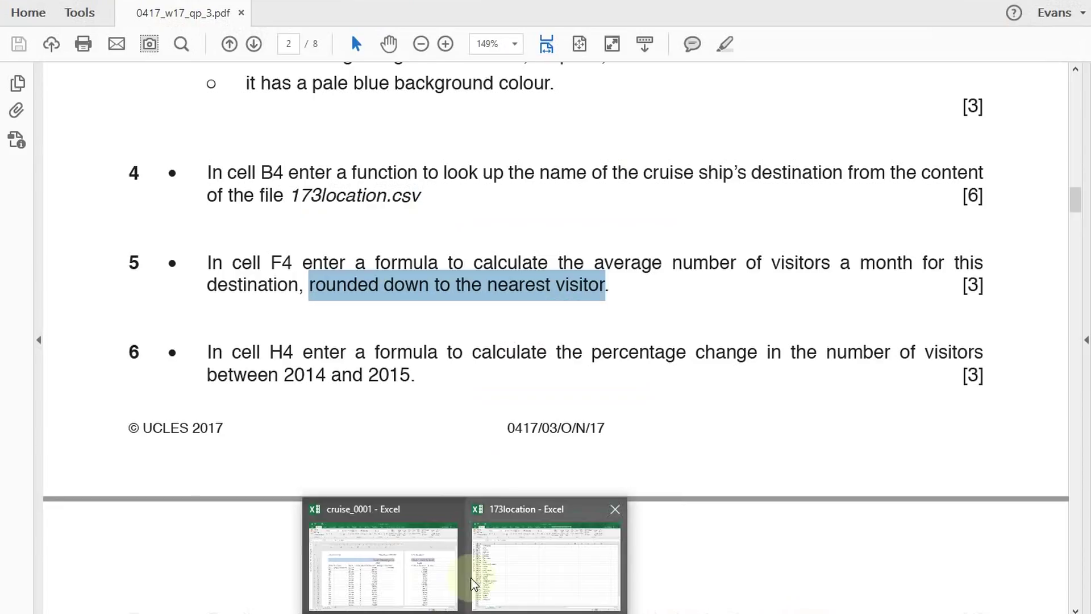
left_click(411, 554)
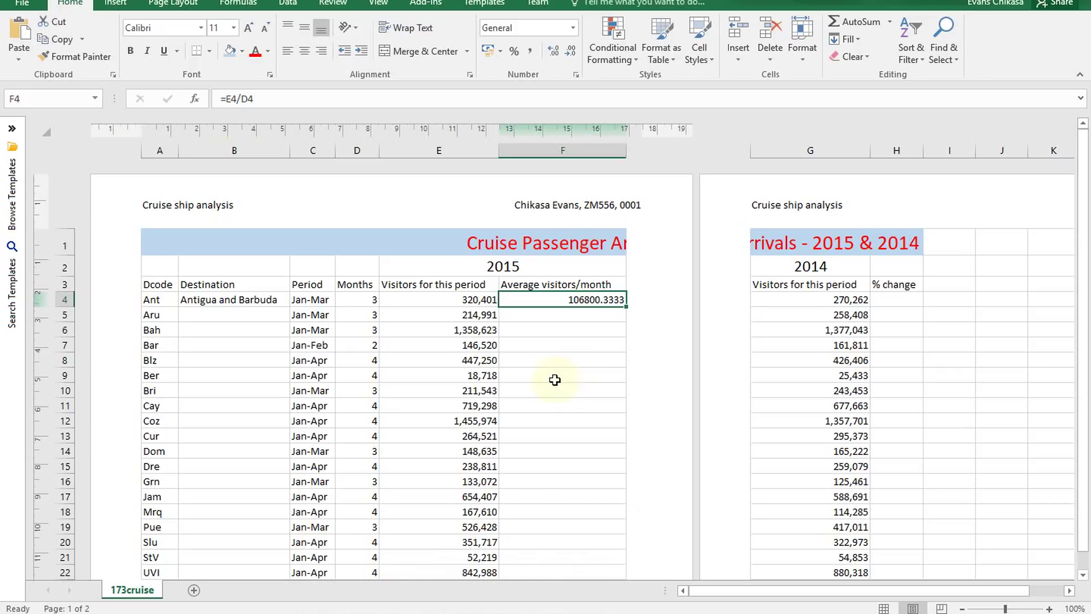
Step: Try rounding the average in F4 with =ROUNDDOWN(E4/D4,0), and undo that change
left_click(231, 101)
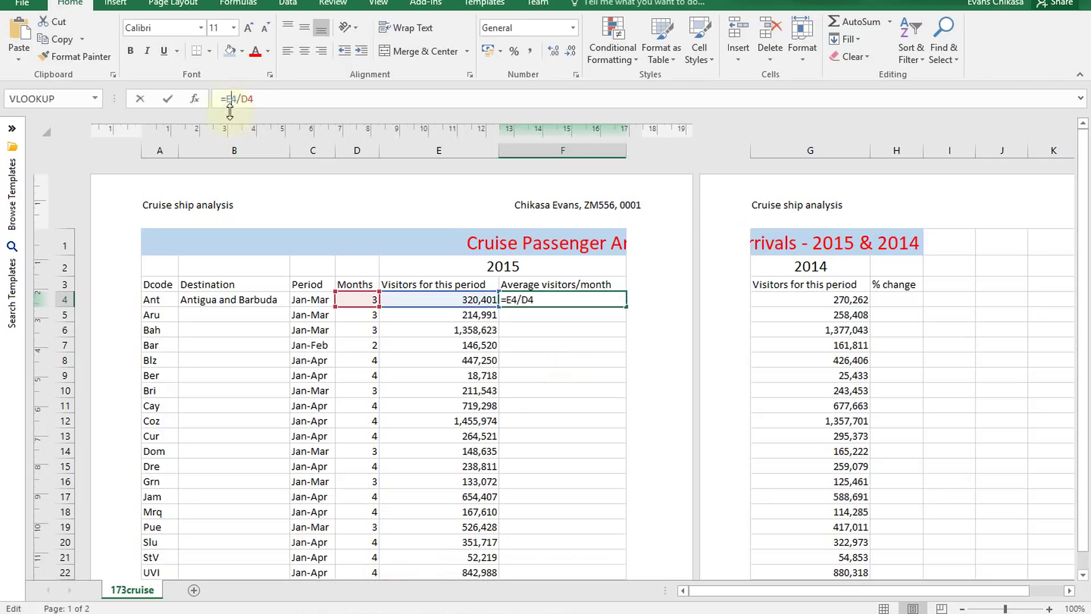
type("round")
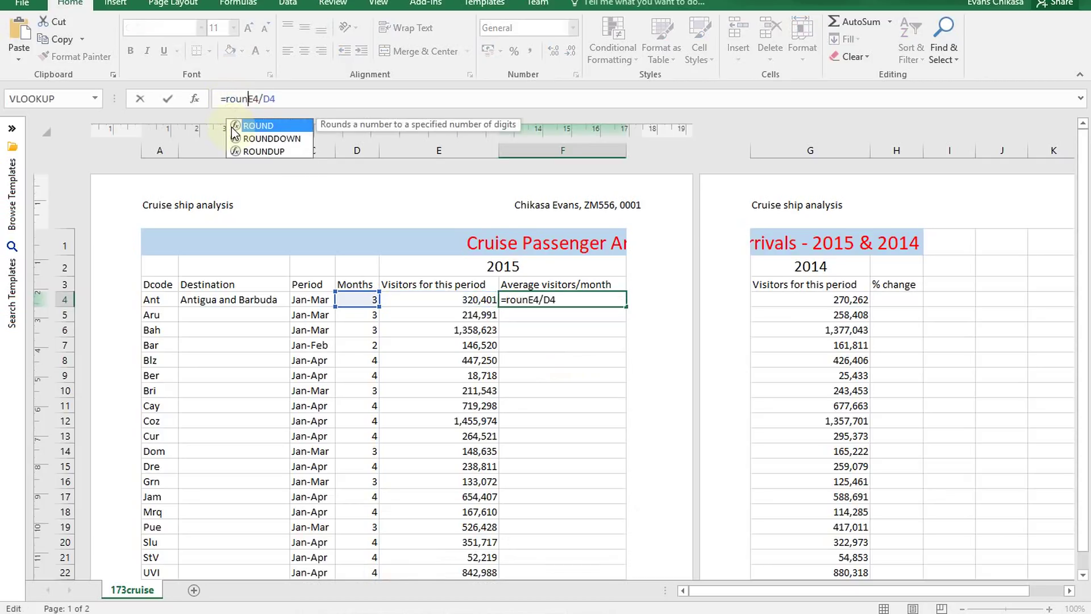
key("Down")
key("Tab")
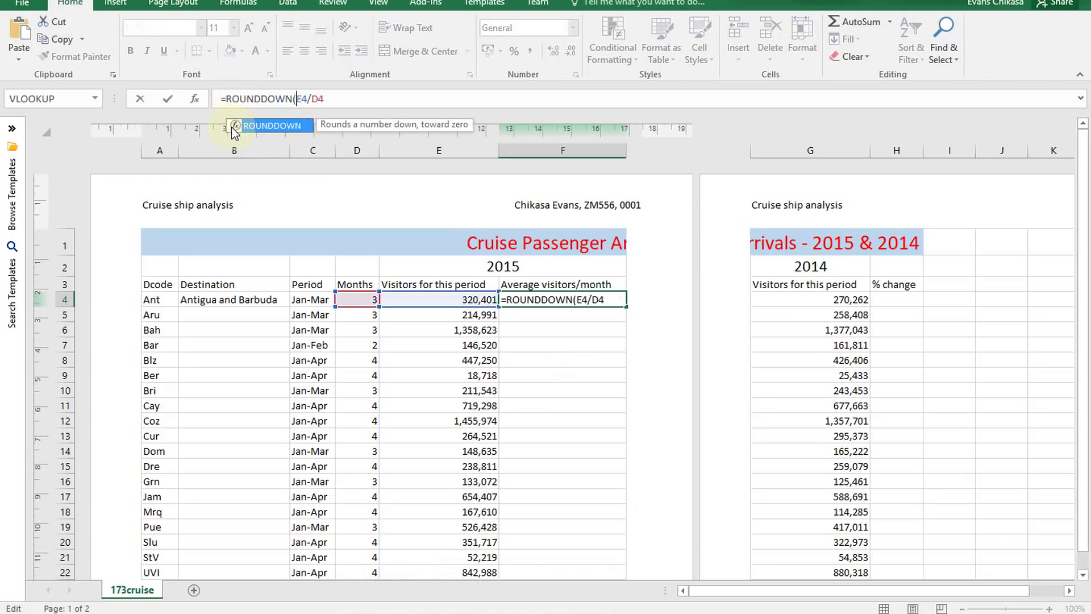
key("End")
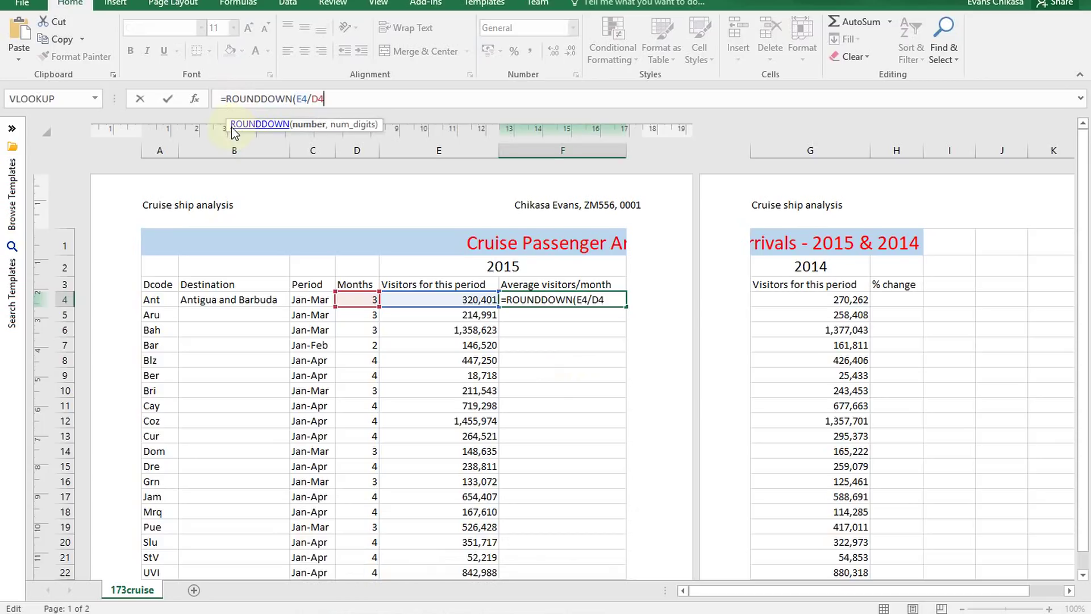
type(",0)")
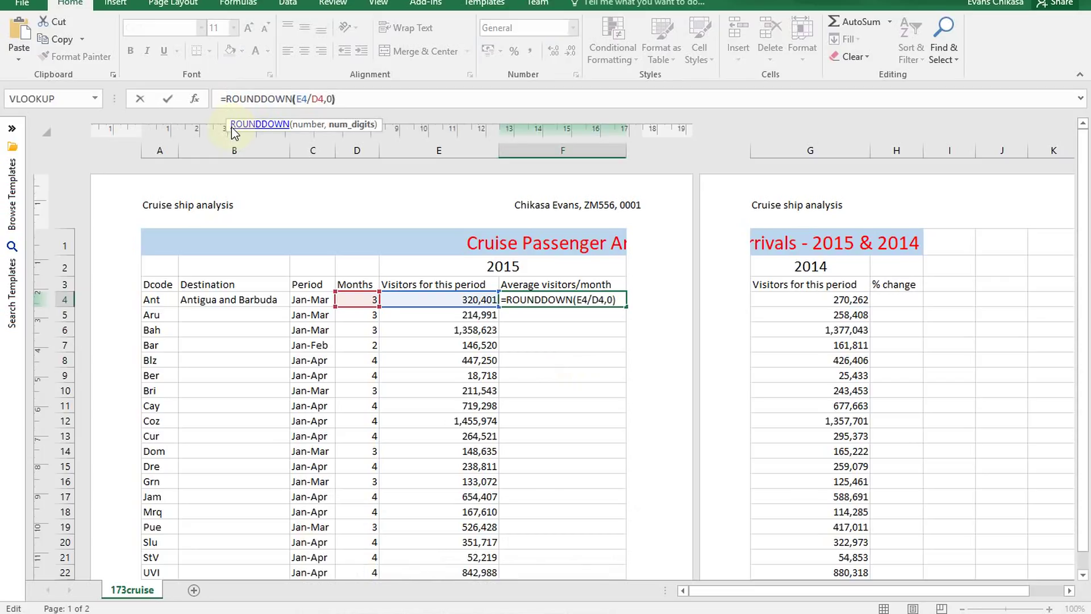
key("Return")
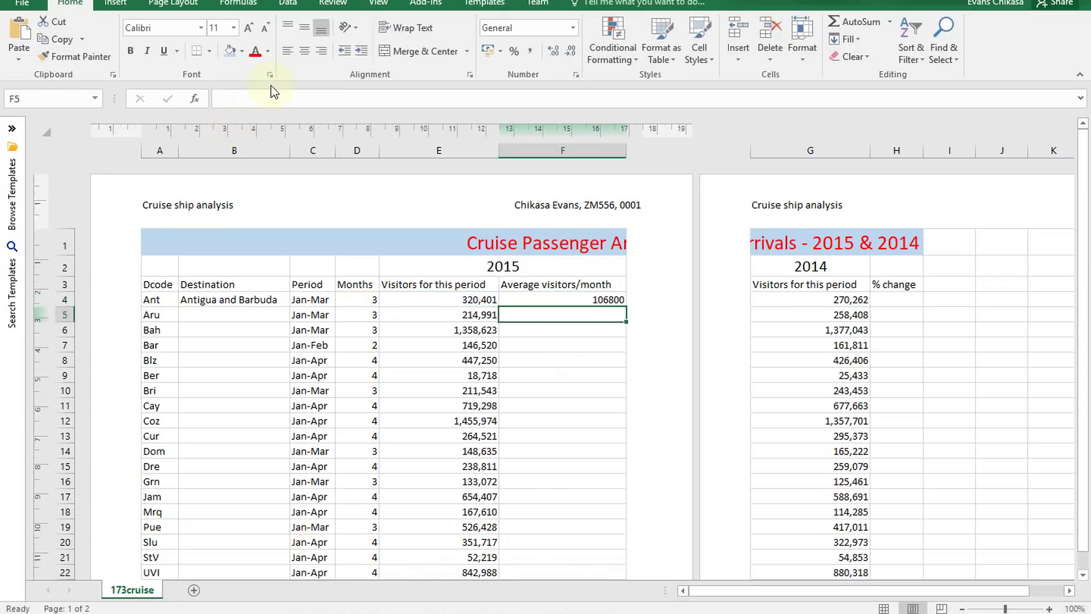
left_click(569, 296)
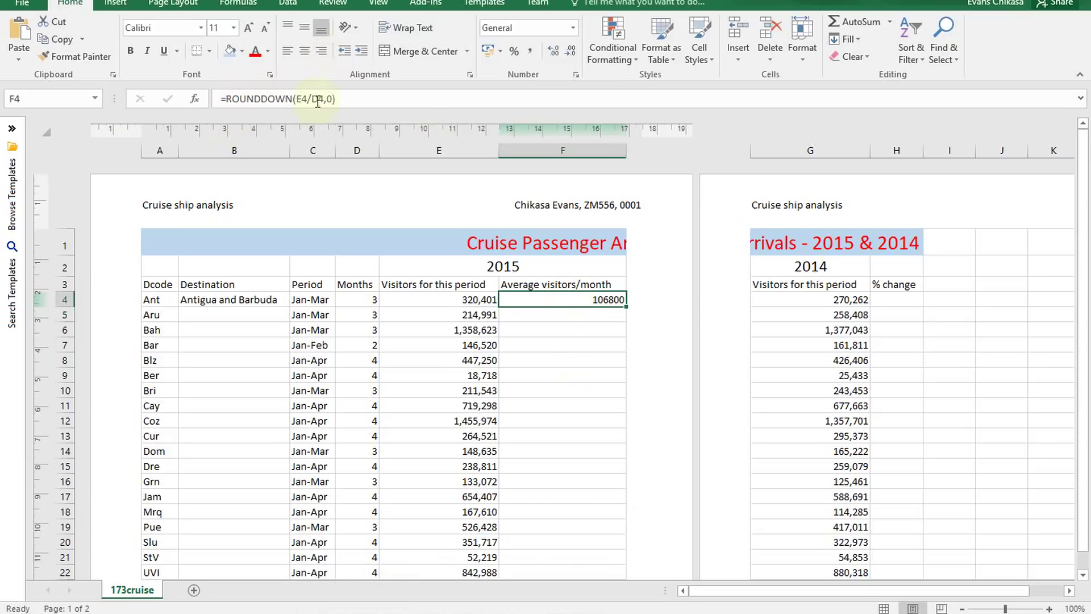
key("ctrl+z")
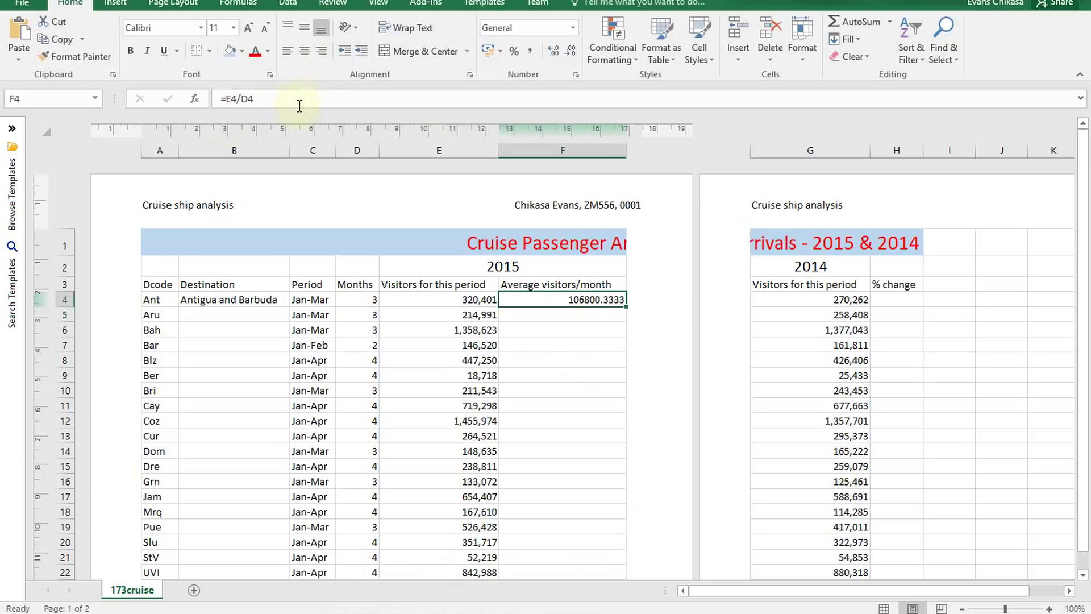
Step: Wrap the division in F4 in the INT function so the formula reads =INT(E4/D4)
left_click(230, 98)
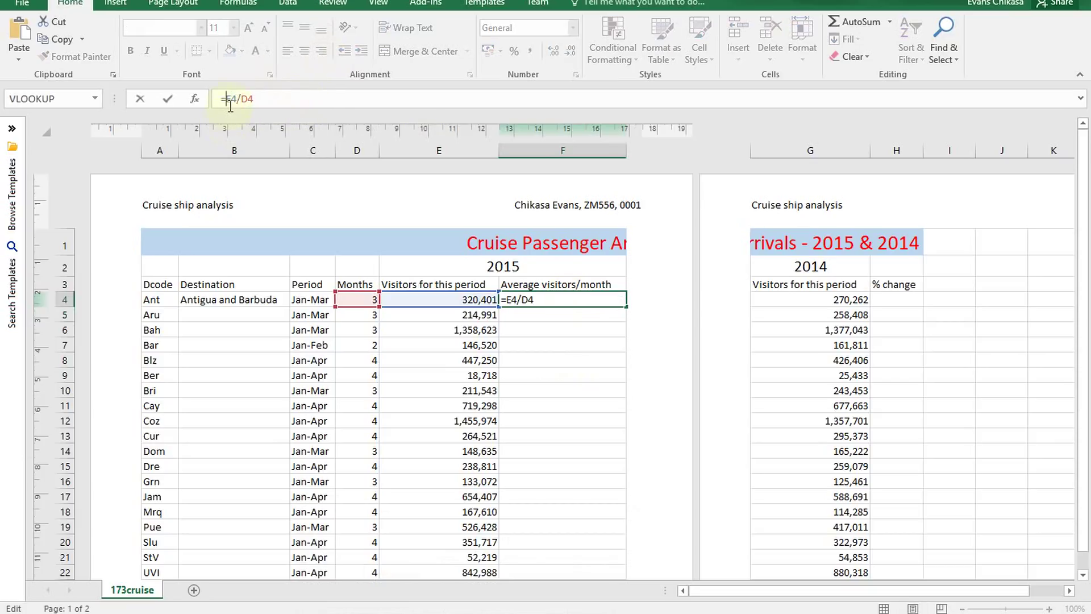
type("INT(")
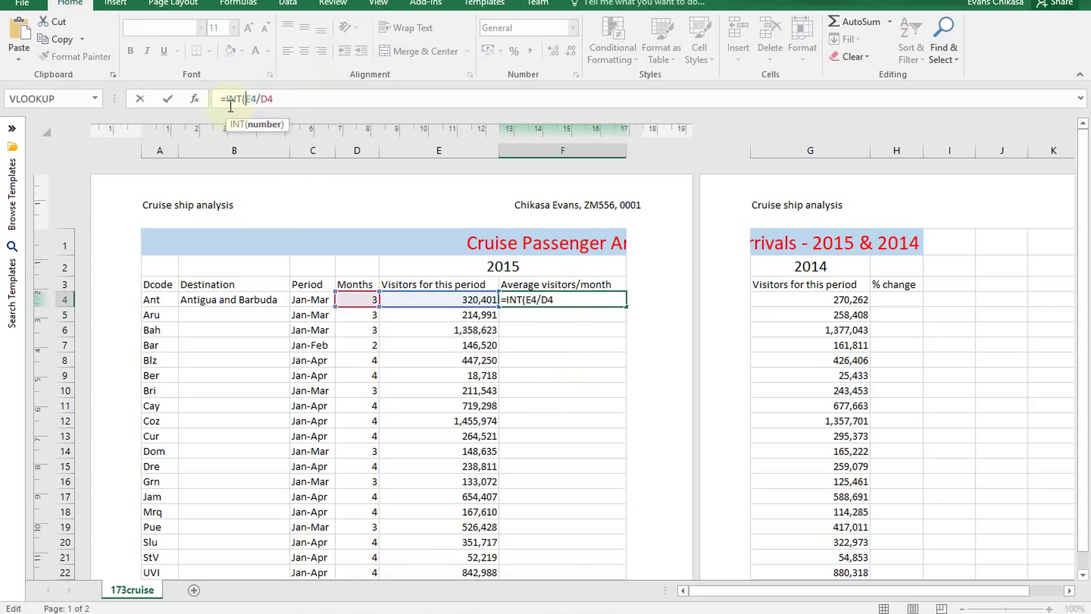
key("End")
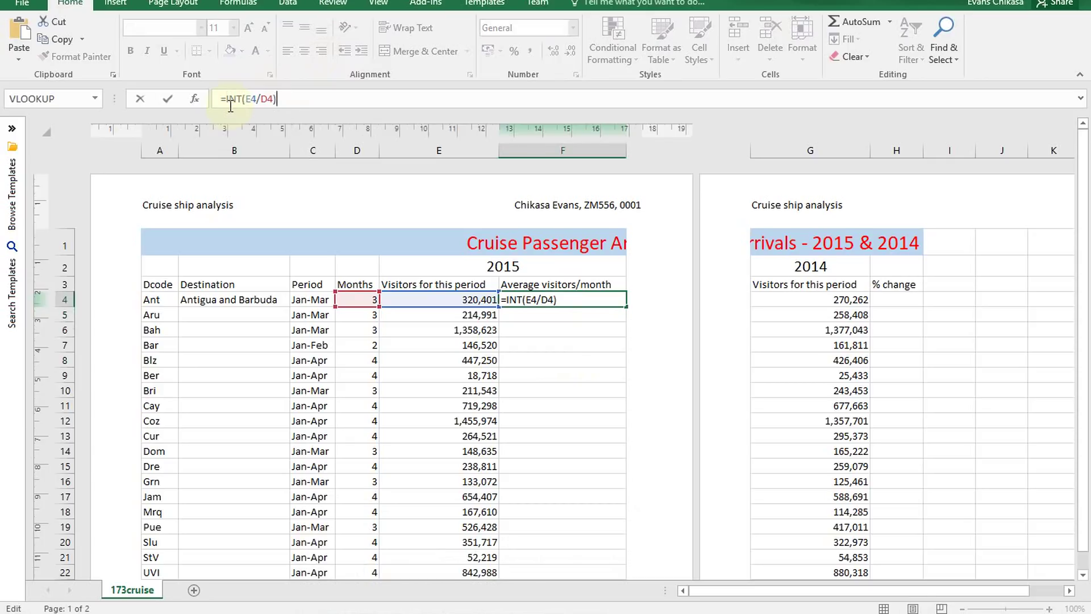
key("ctrl+Return")
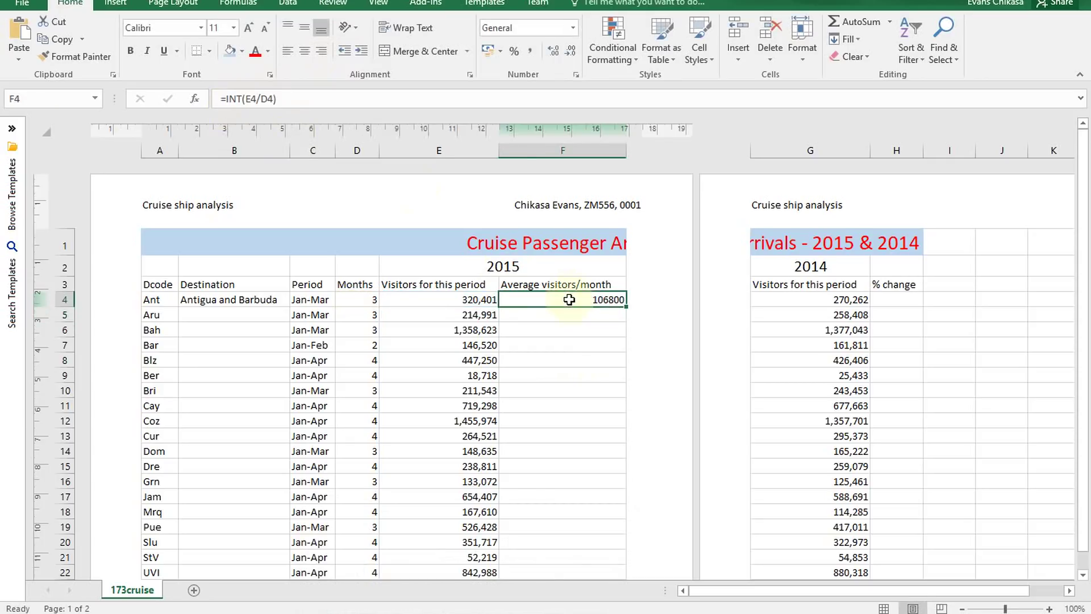
left_click_drag(285, 99, 205, 92)
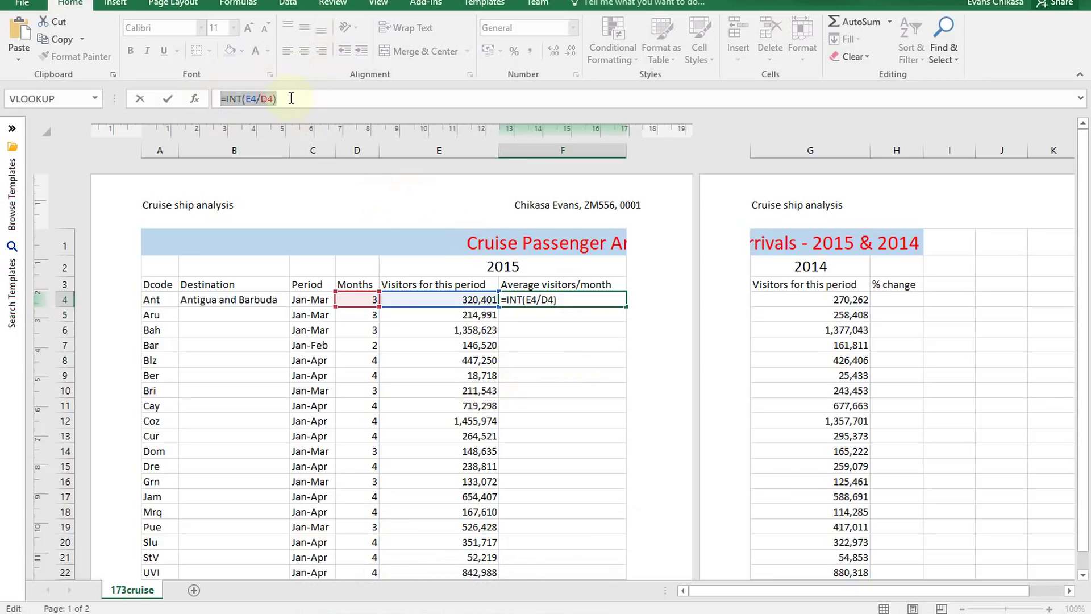
key("Return")
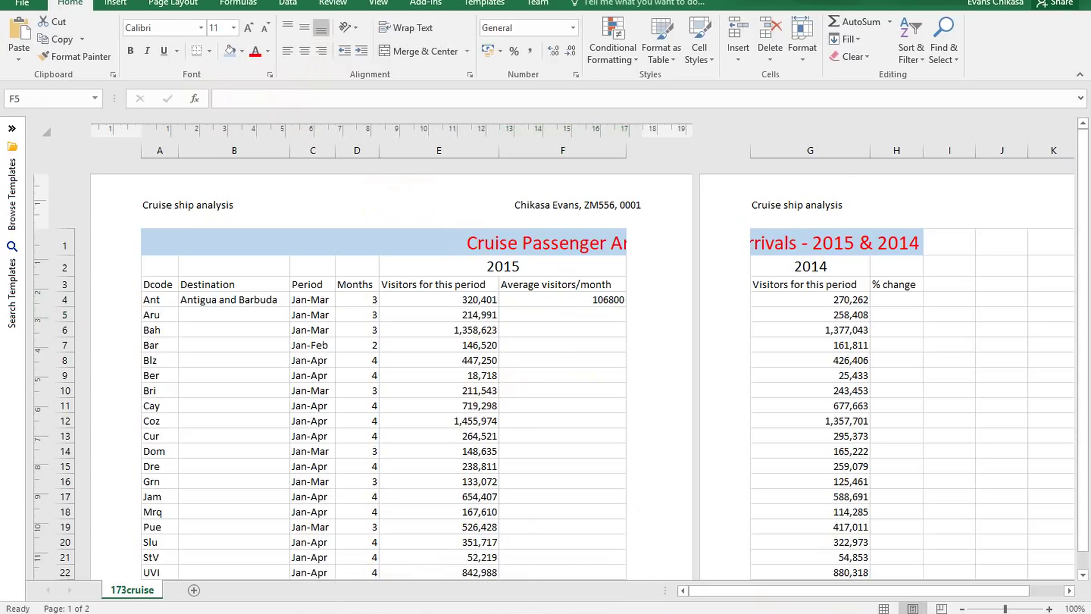
Step: Switch to the exam paper PDF and read question 6 about the percentage change between 2014 and 2015
key("alt+Tab")
scroll(302, 373, "down", 1)
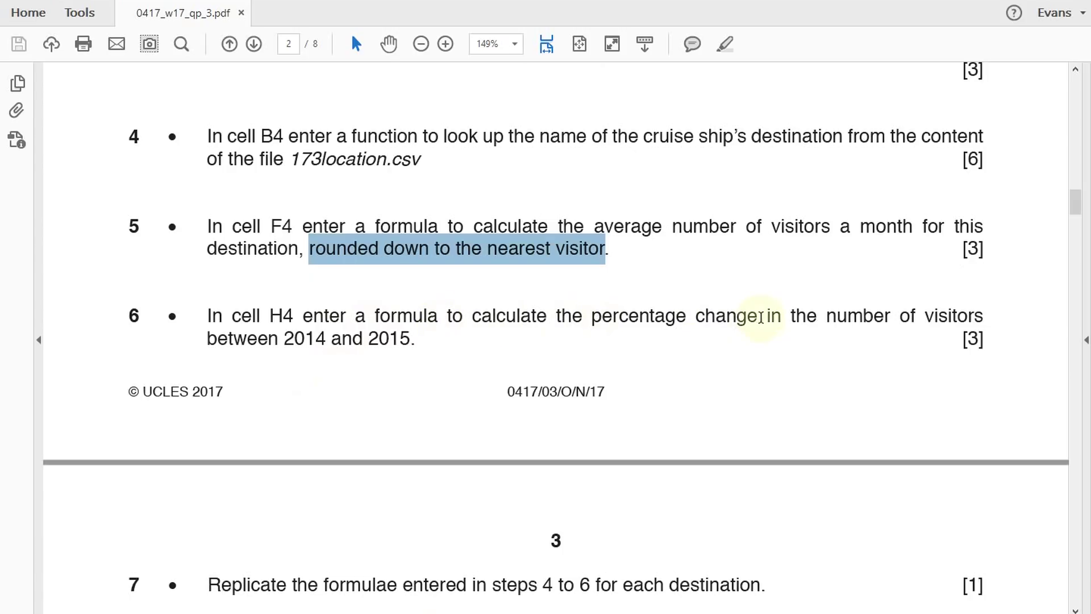
left_click_drag(284, 339, 409, 334)
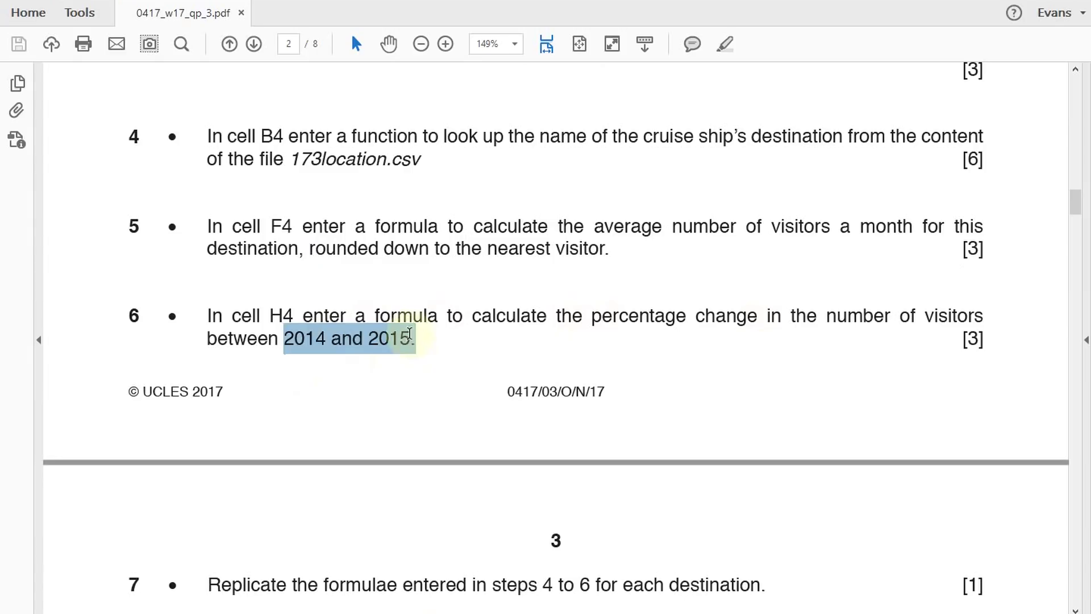
left_click(445, 350)
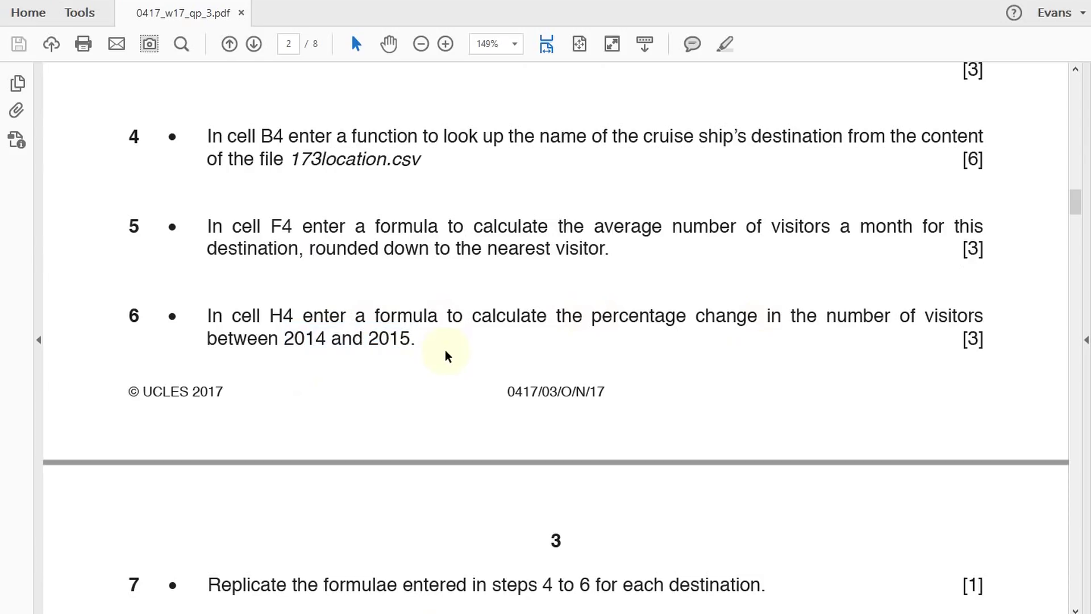
Step: Annotate the space below question 6 with a red rectangle, and write 2015-2014 inside it above a fraction line
key("ctrl+shift+d")
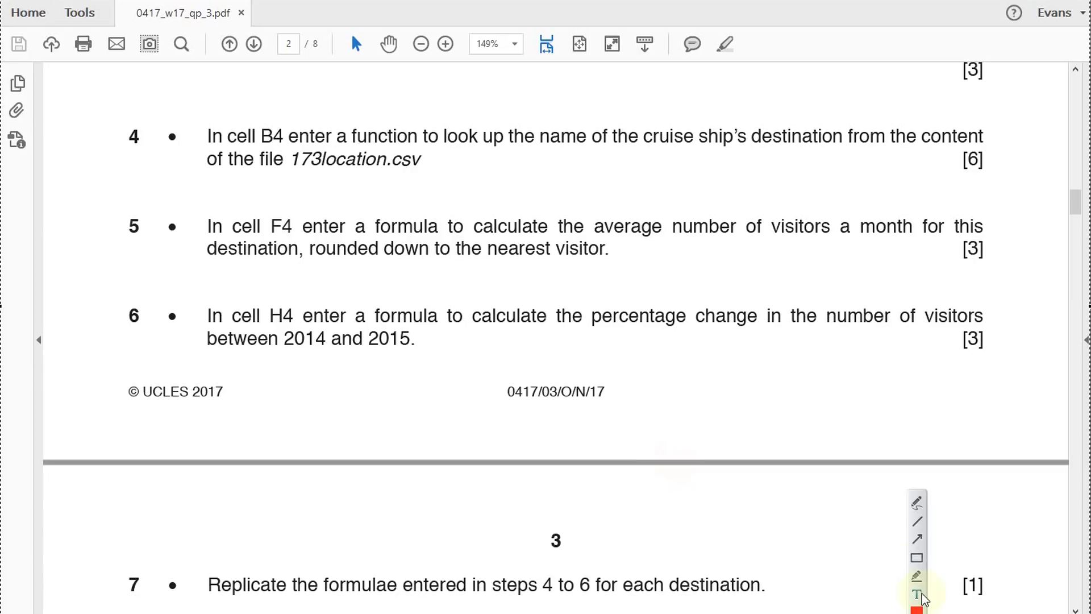
left_click(916, 559)
left_click_drag(645, 330, 951, 445)
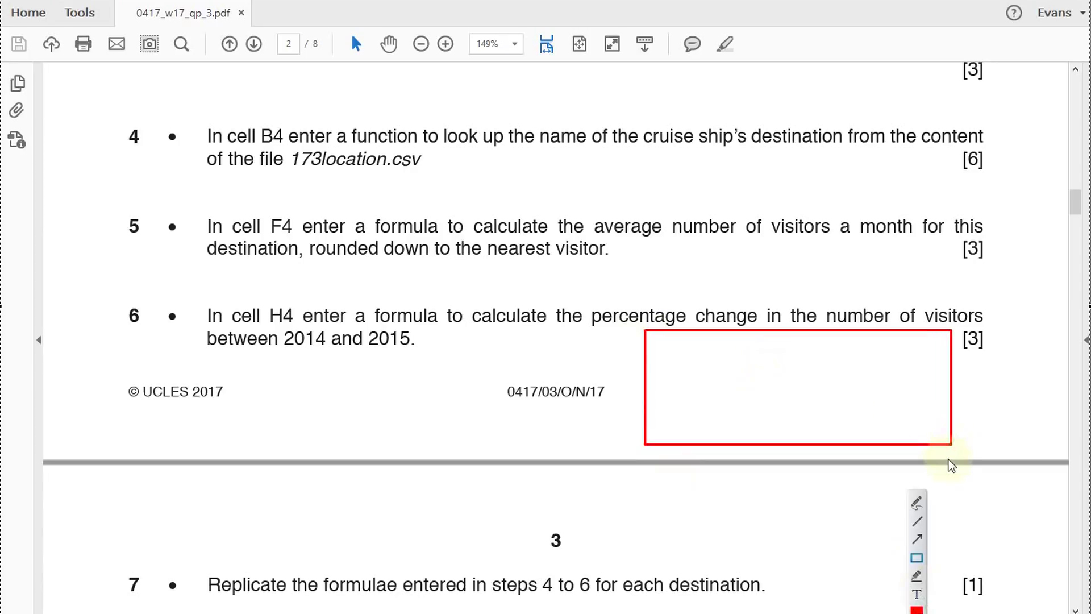
left_click(919, 593)
left_click(700, 342)
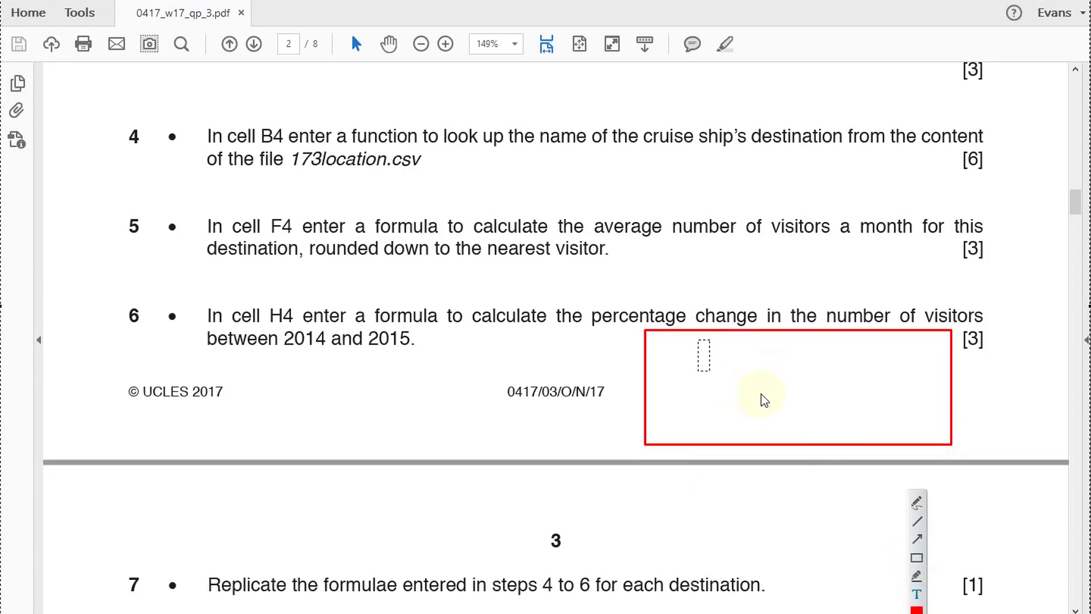
type("2015-2014")
left_click(916, 520)
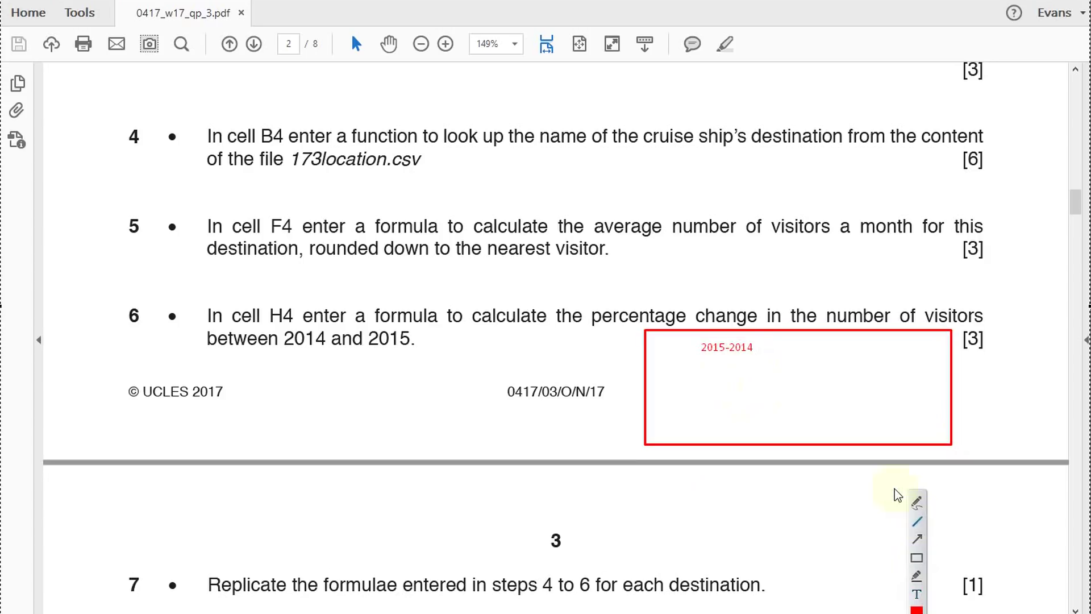
left_click_drag(691, 358, 764, 357)
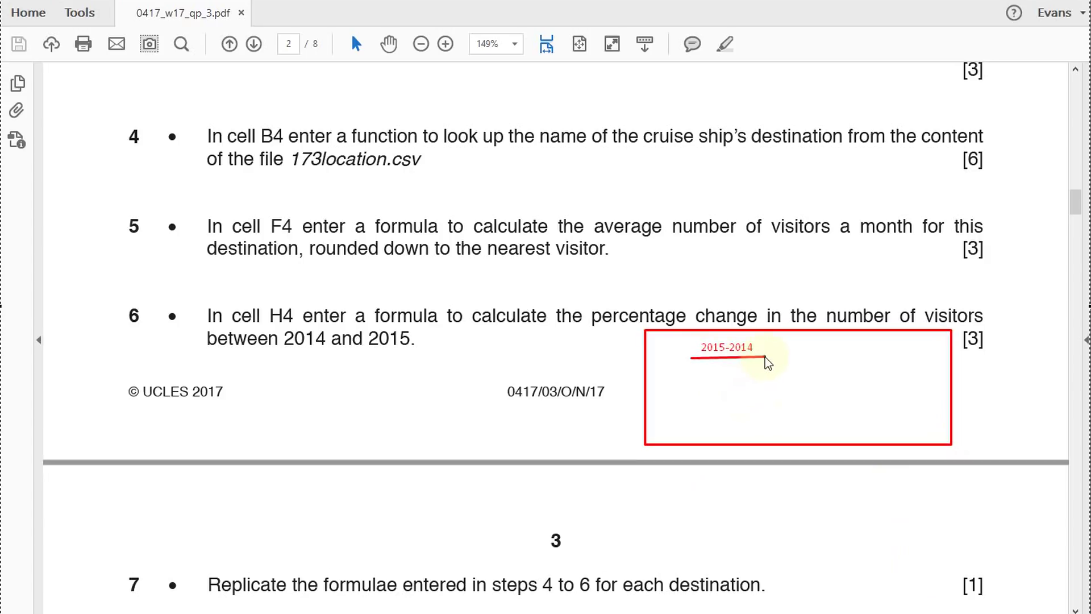
Step: Write 2014 beneath the fraction line as the denominator, and clear the annotations from the exam paper
left_click(916, 595)
left_click(709, 368)
type("2014")
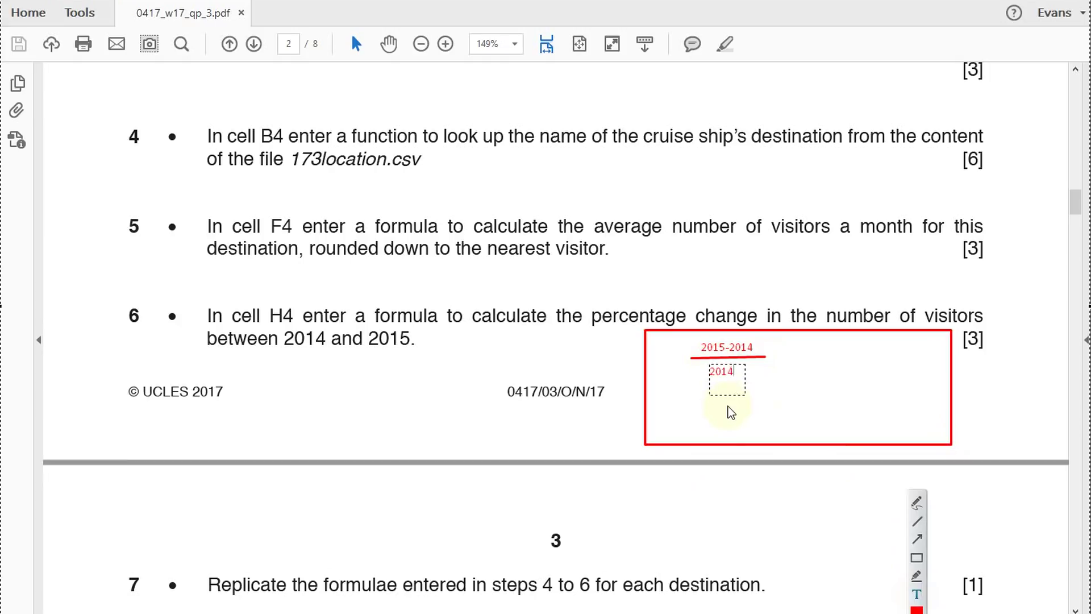
left_click(770, 368)
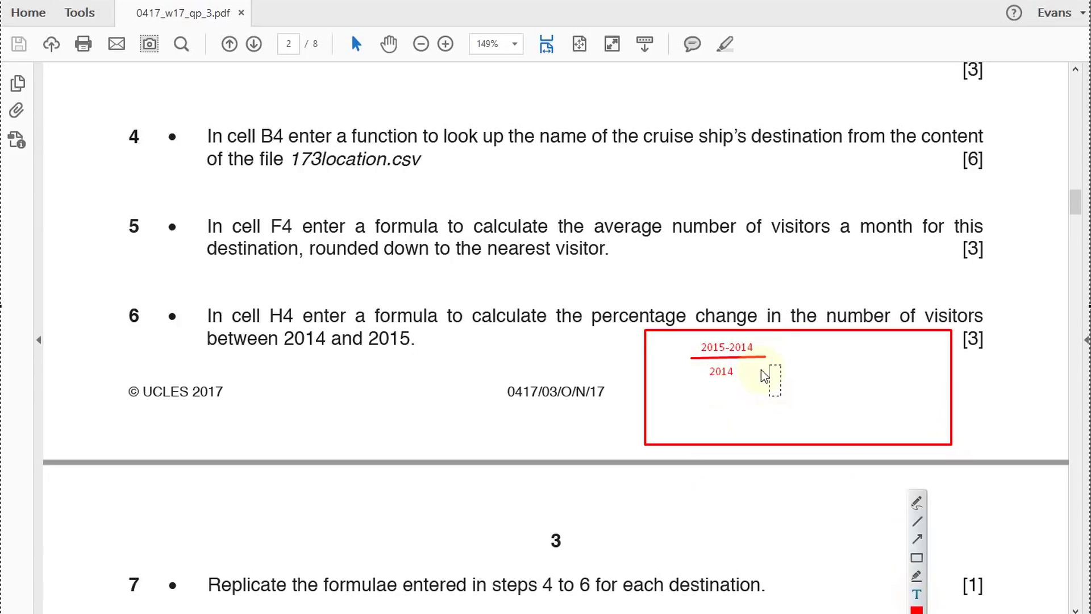
left_click_drag(774, 368, 777, 345)
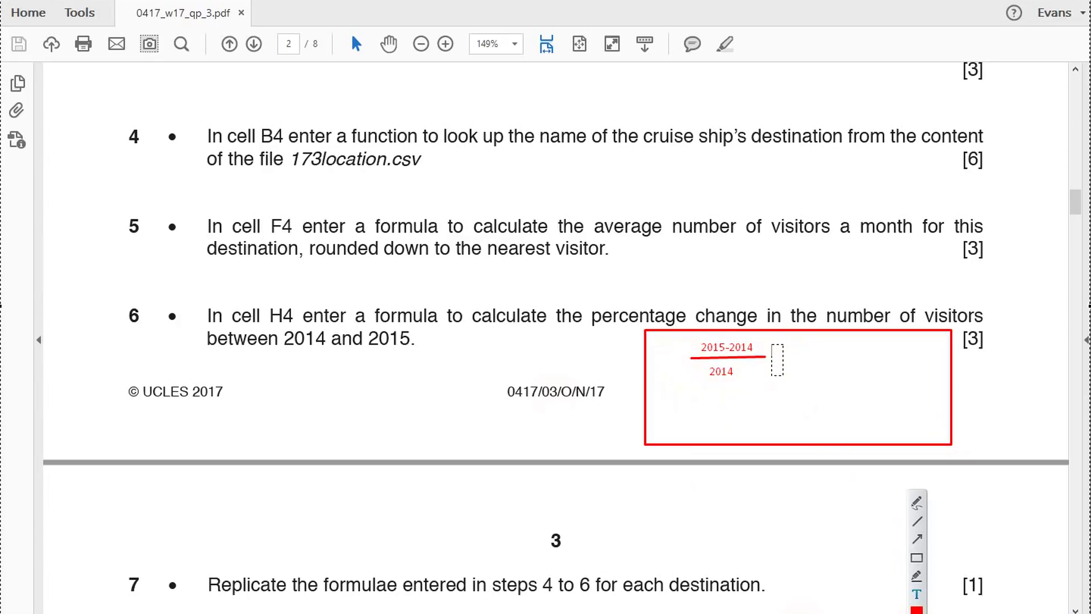
key("Escape")
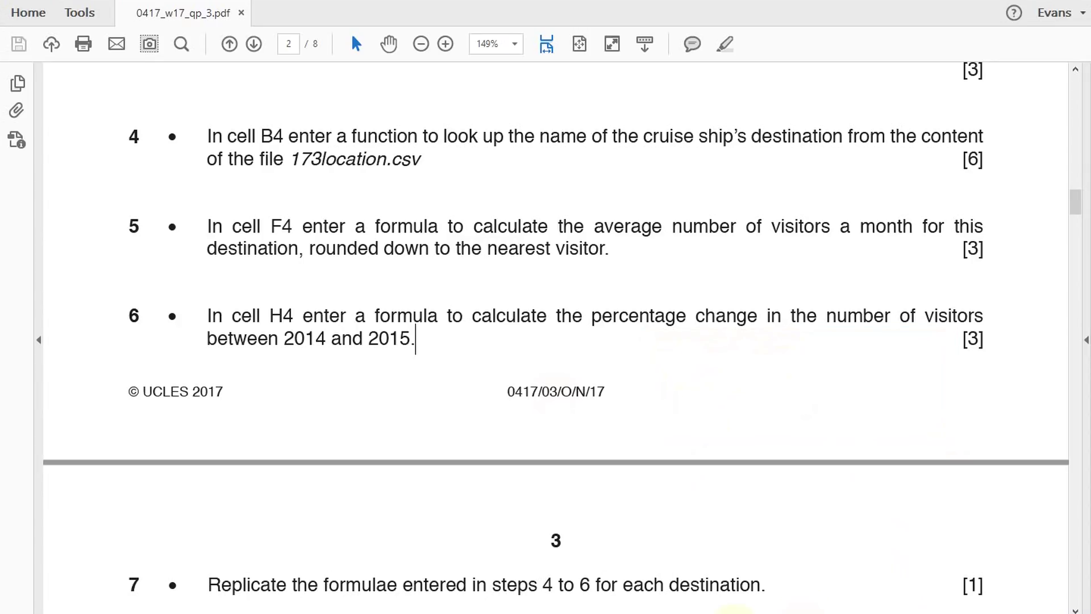
Step: Recheck question 6 in the exam paper PDF, and inspect the 2014 and 2015 visitor cells G4 and E4 in the cruise_0001 workbook
mouse_move(464, 611)
left_click(421, 557)
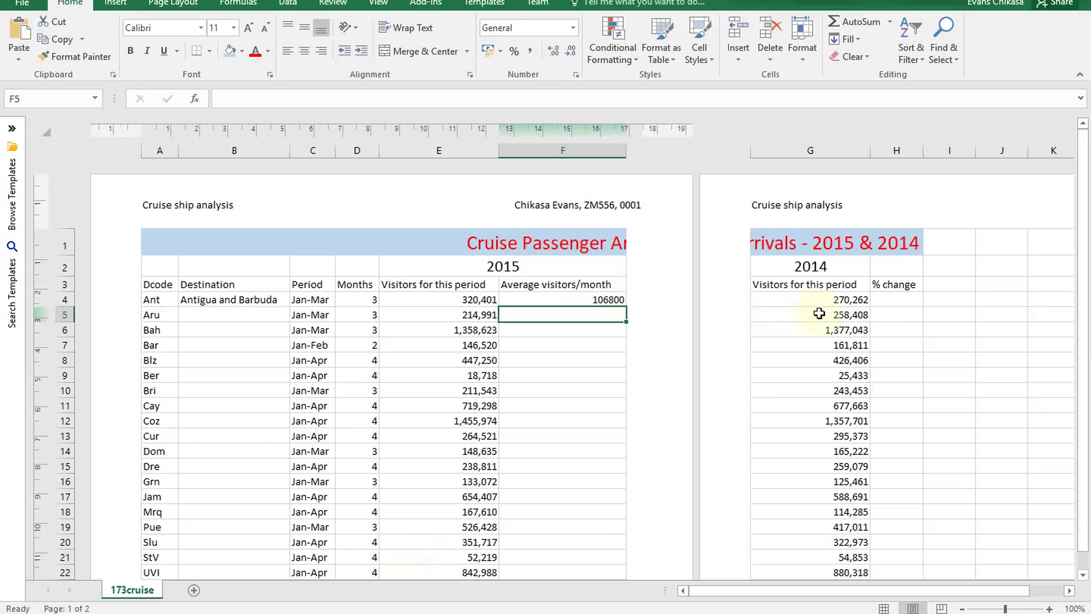
left_click(892, 296)
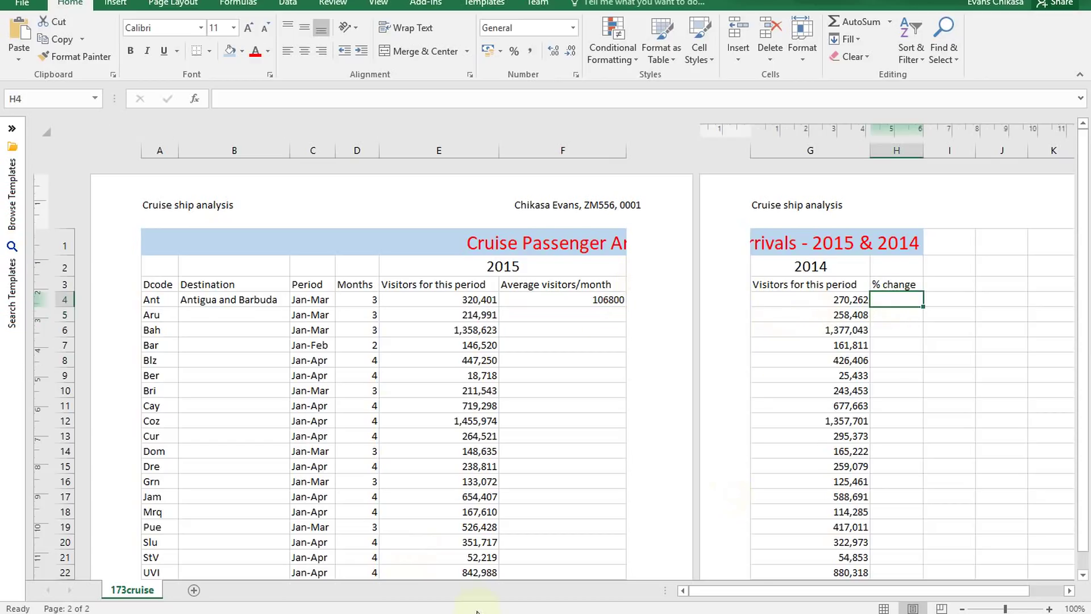
key("alt+Tab")
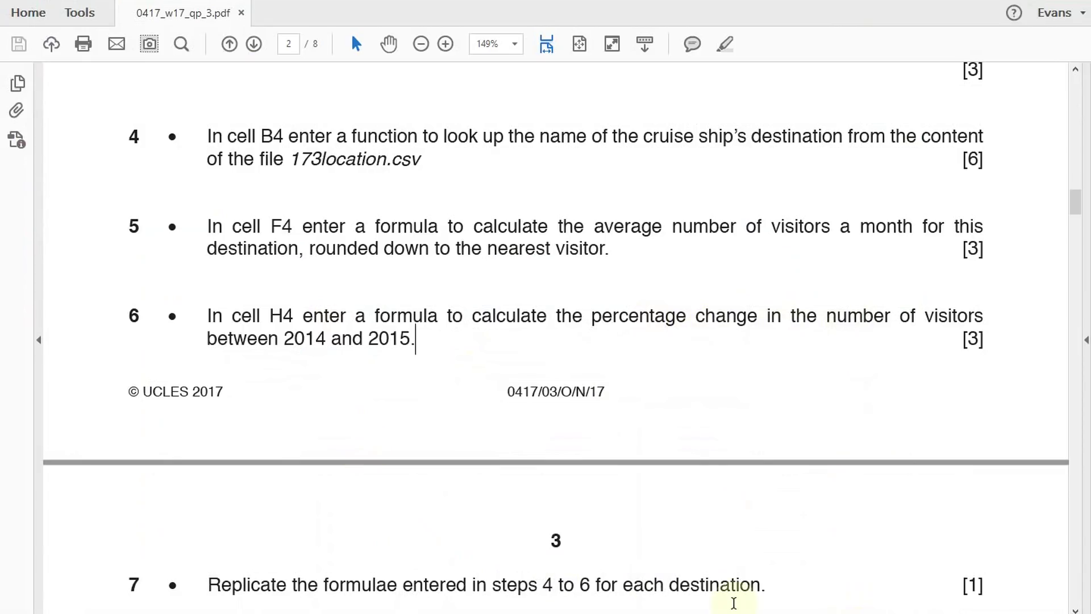
mouse_move(505, 609)
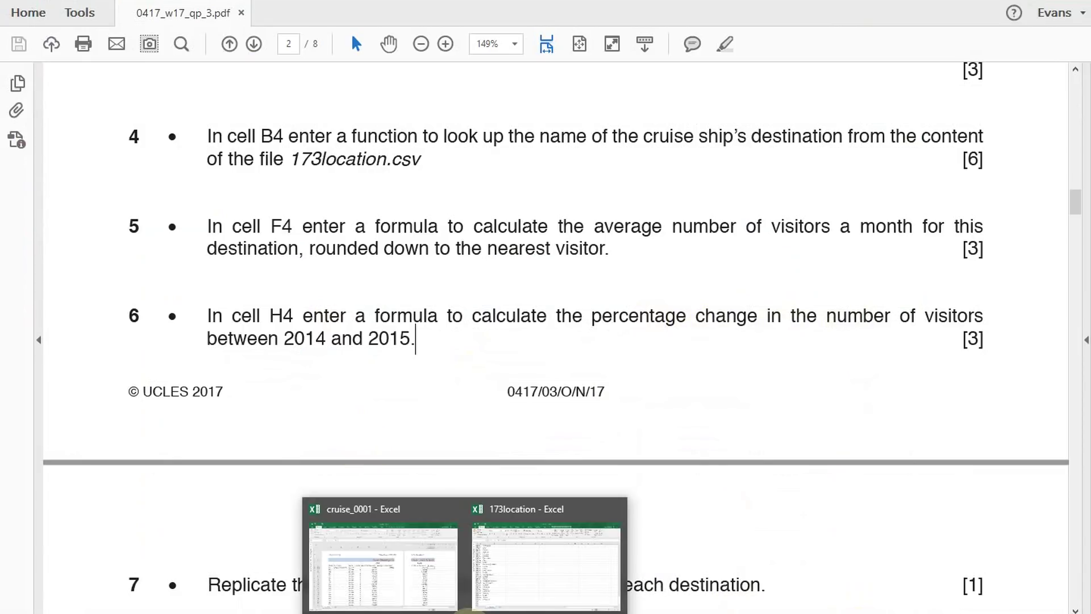
left_click(414, 573)
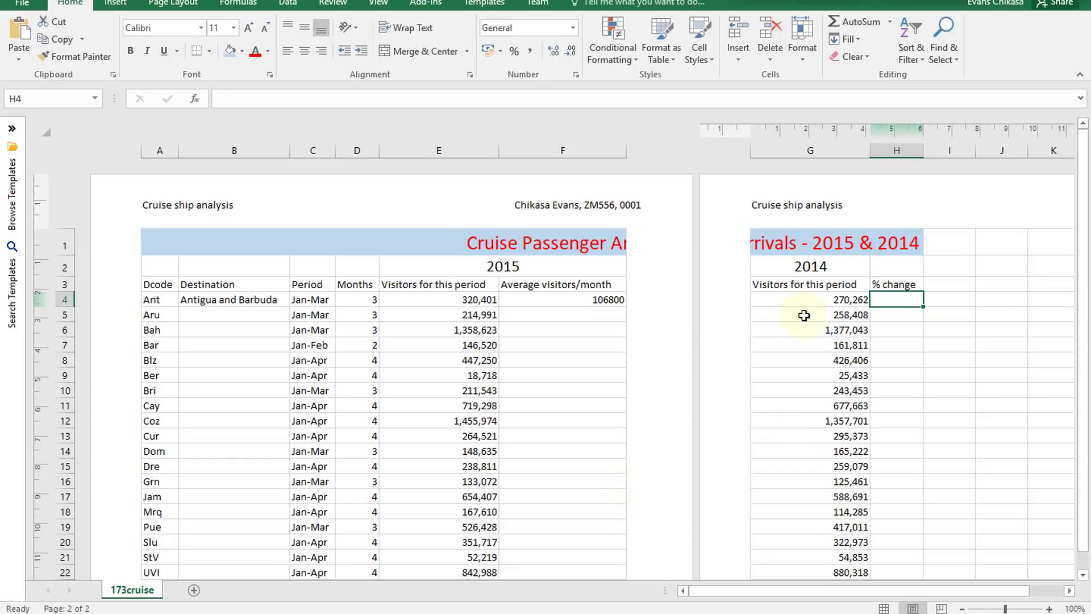
left_click(804, 296)
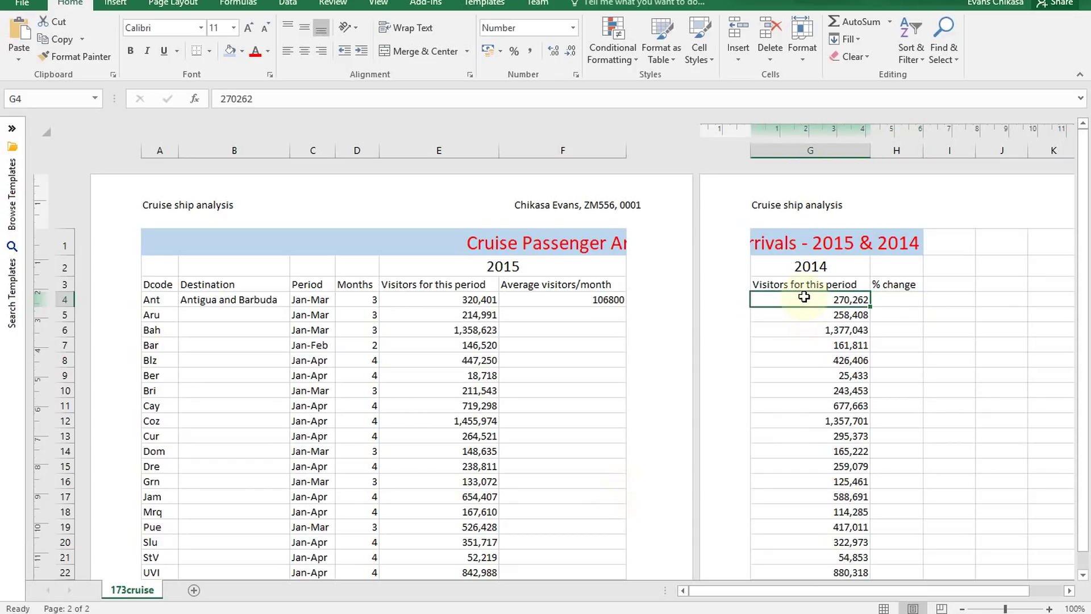
left_click(476, 302)
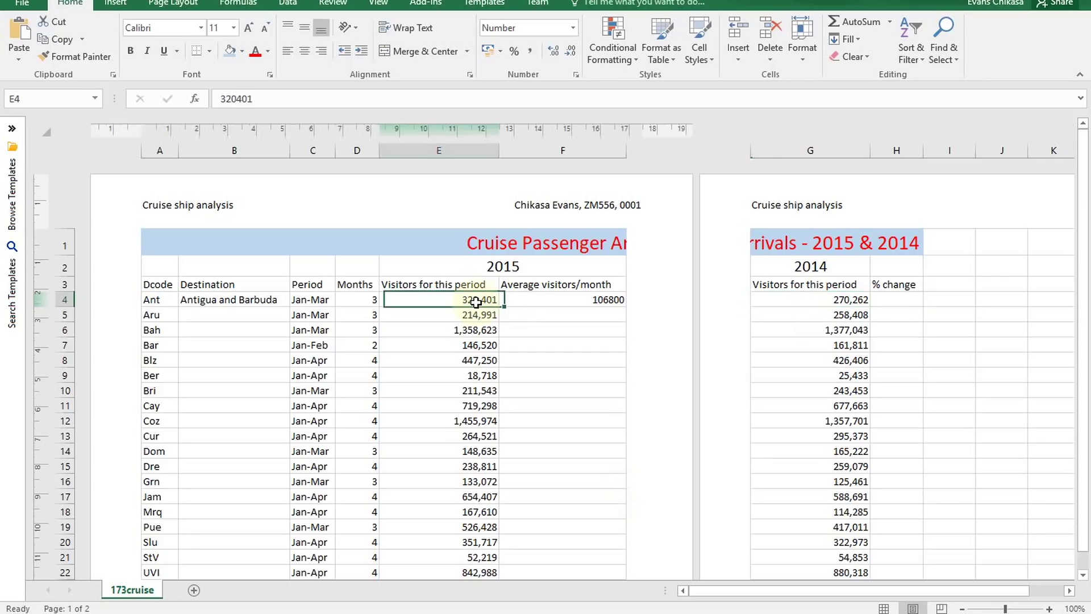
Step: Enter the formula =(E4-G4)/G4 in H4 to calculate the percentage change in visitors between 2014 and 2015
left_click(892, 298)
type("=")
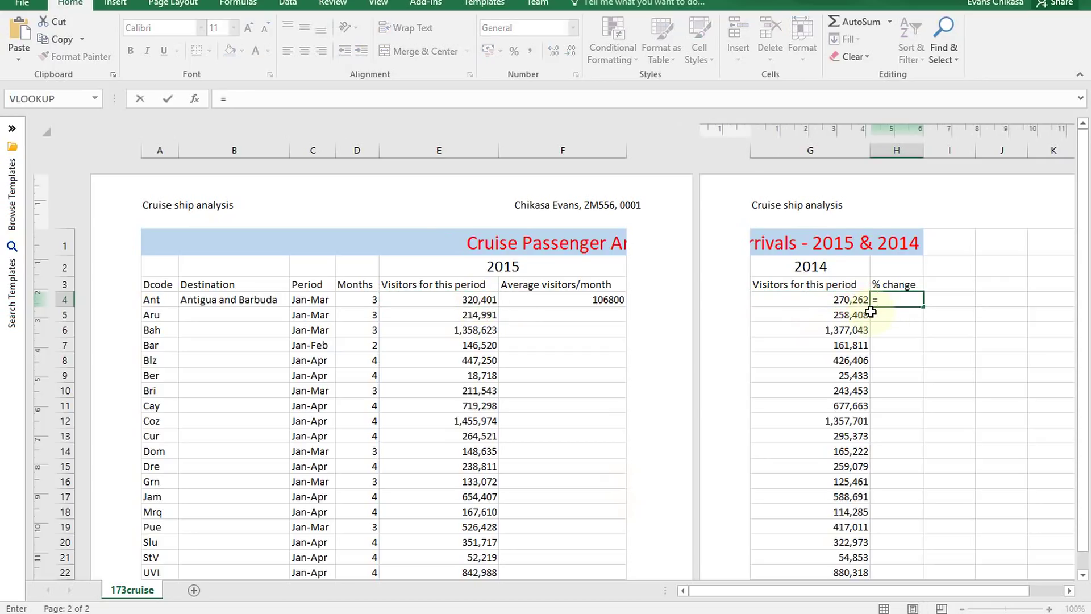
left_click(464, 300)
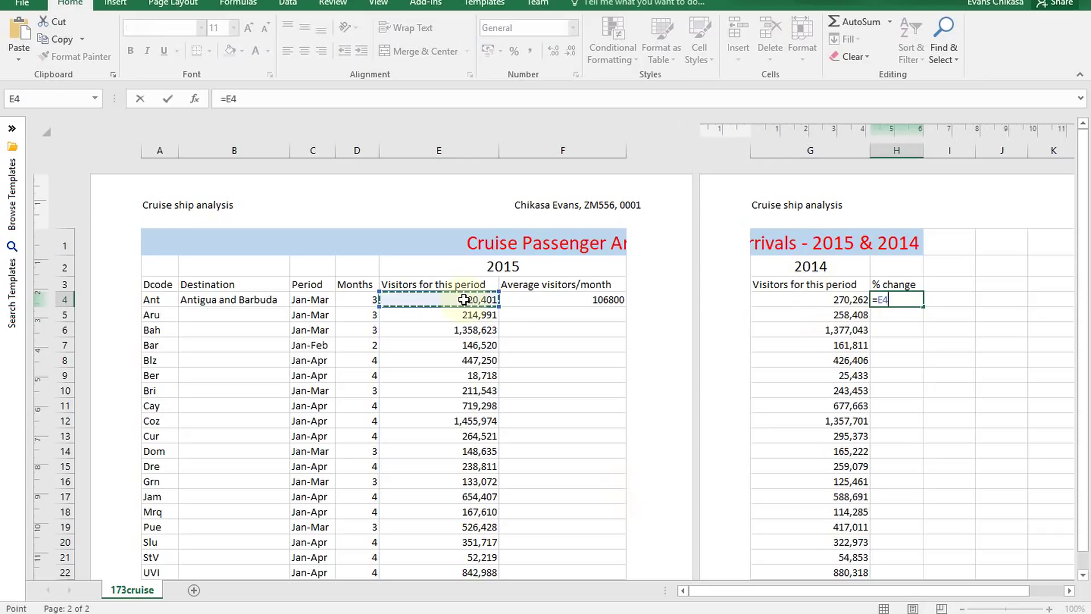
type("-")
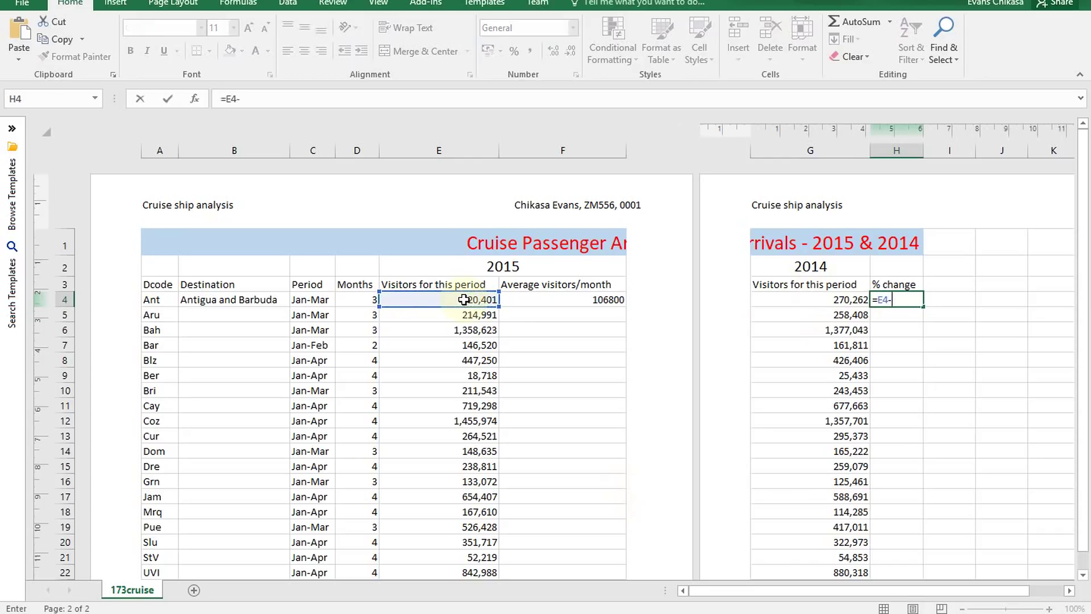
left_click(829, 297)
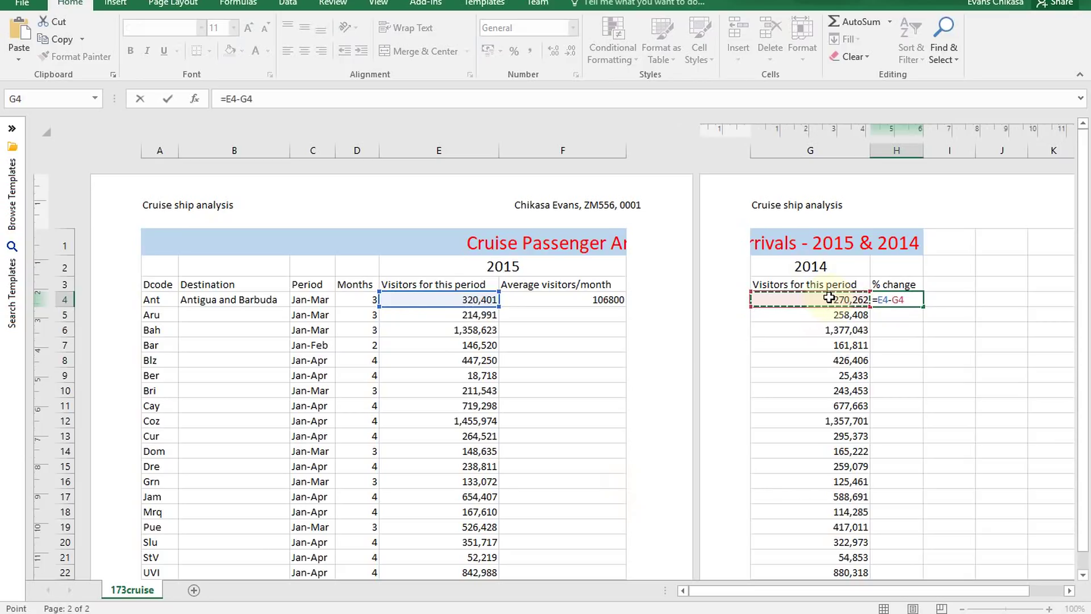
type(")")
left_click(225, 98)
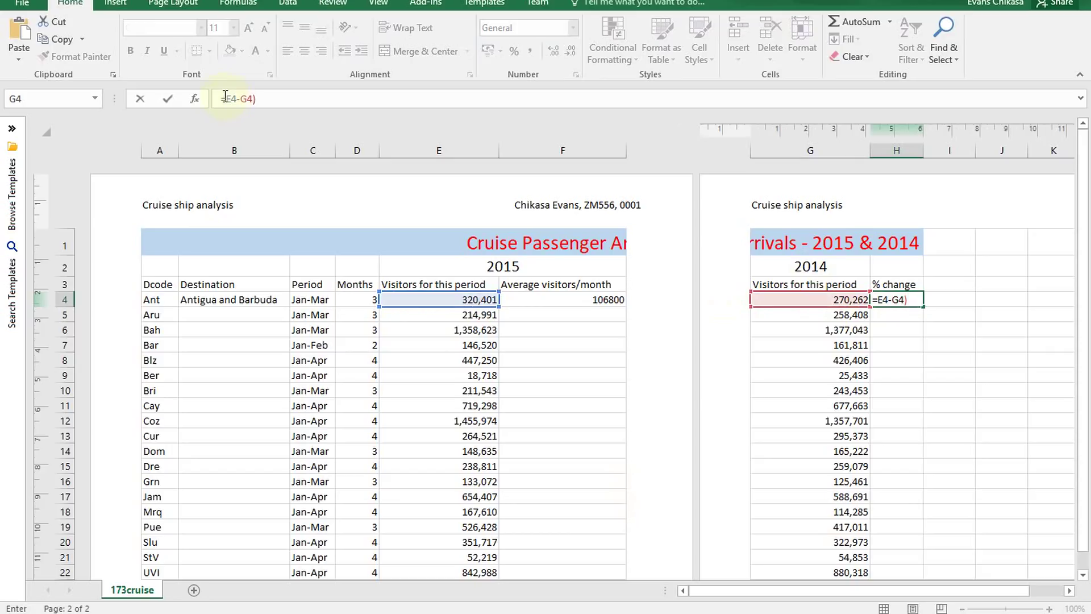
type("(")
left_click(782, 297)
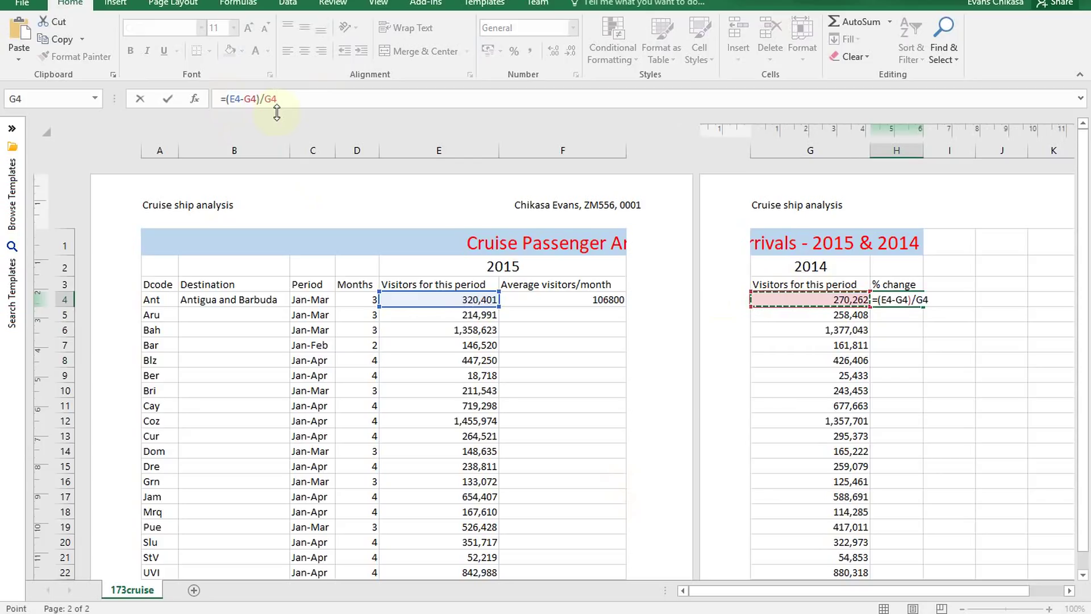
key("Return")
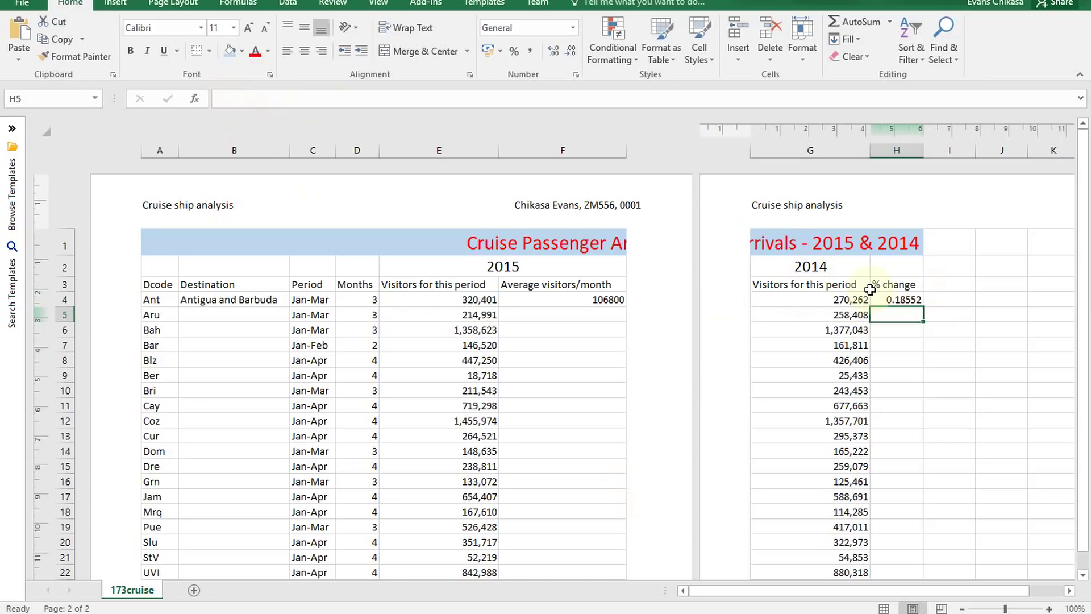
Step: Format cell H4 as Percentage with 1 decimal place
left_click(911, 300)
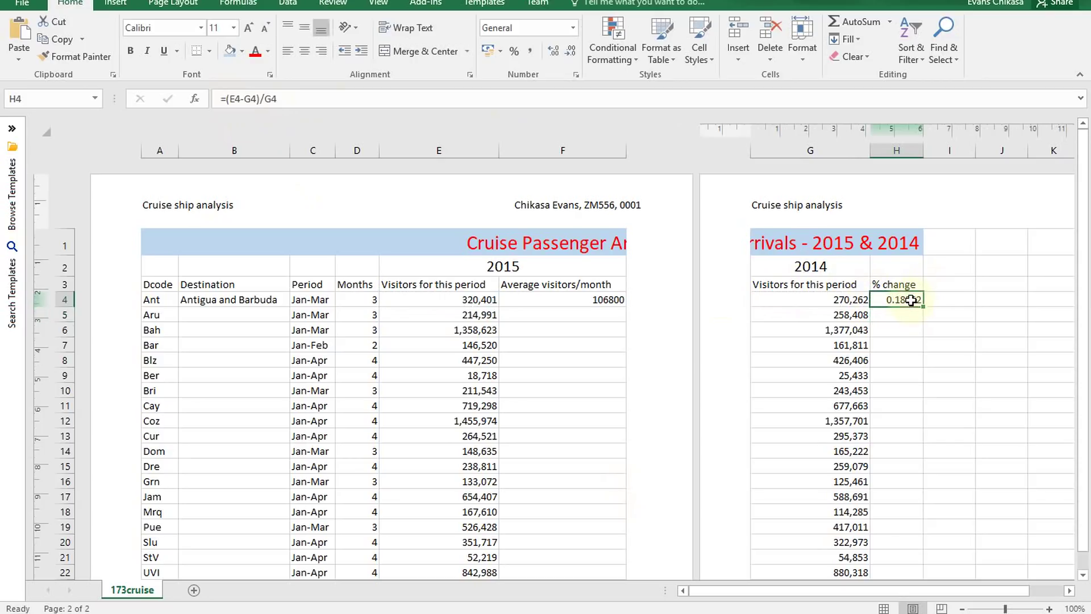
left_click(575, 74)
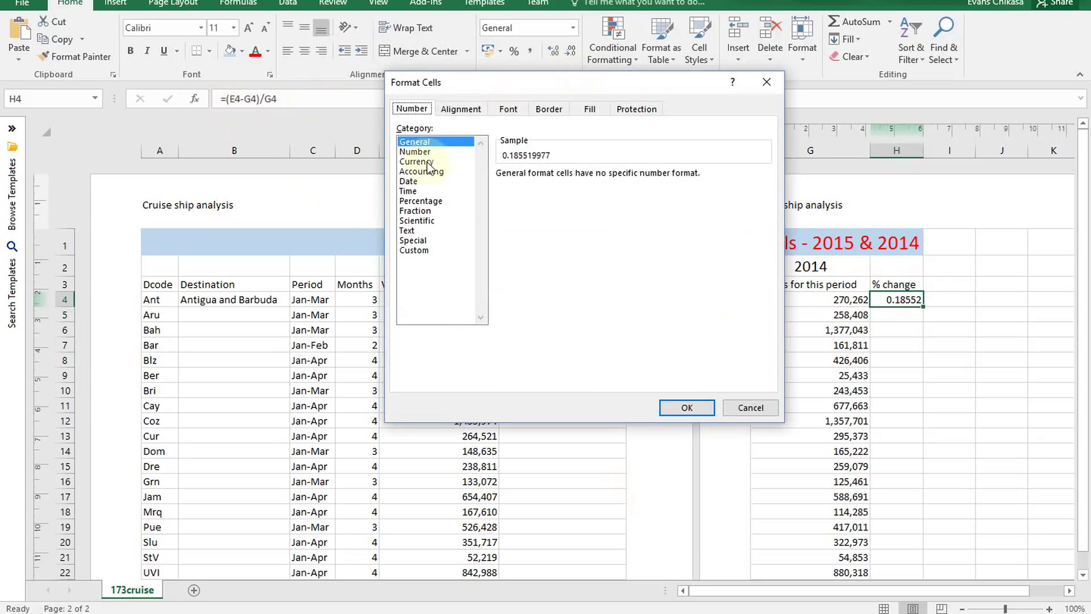
left_click(421, 201)
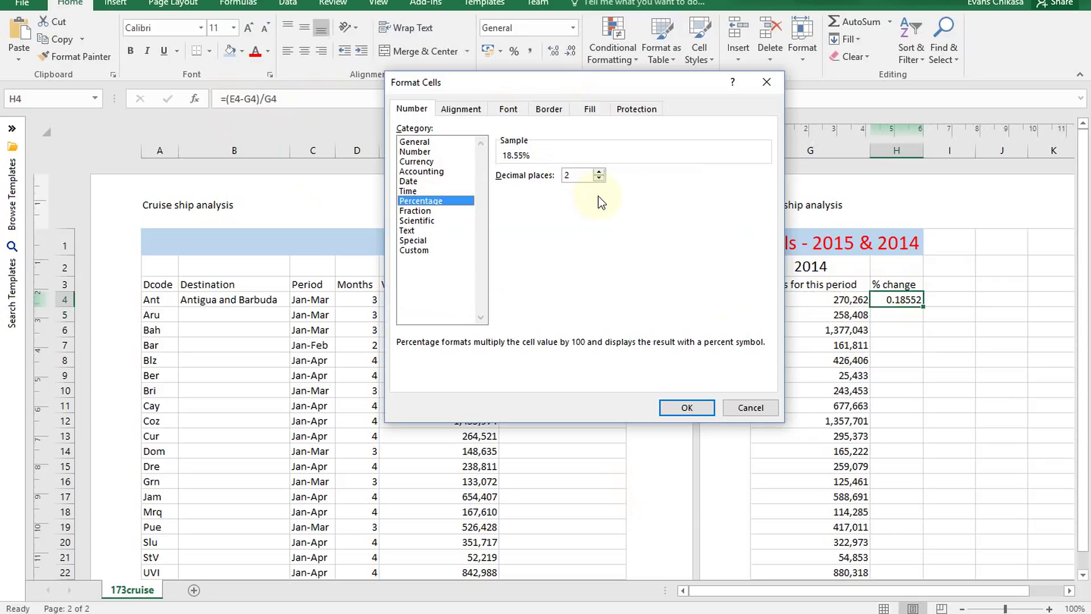
left_click(600, 180)
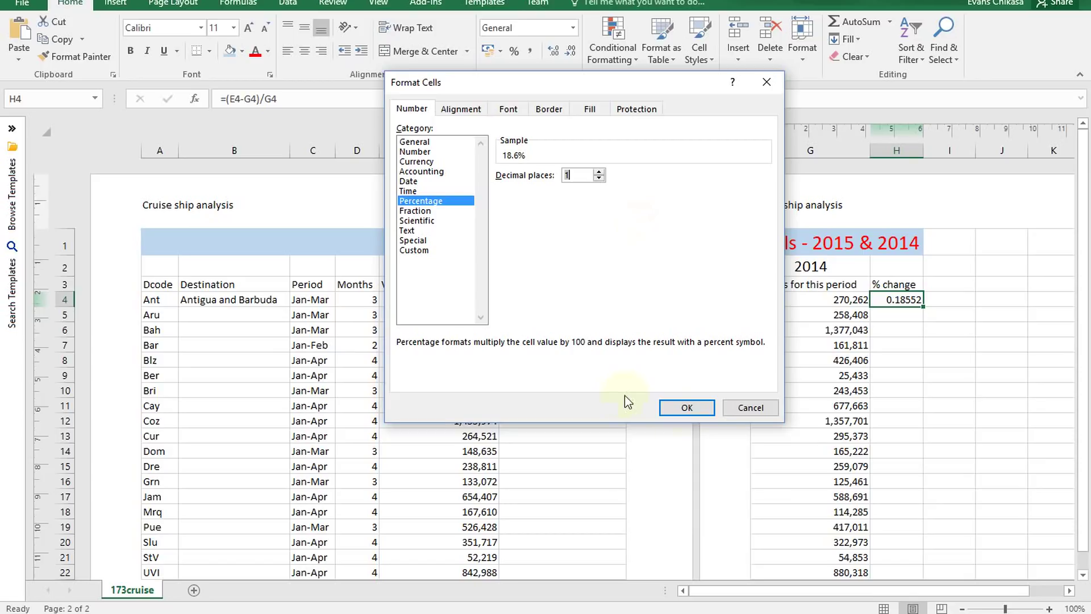
left_click(687, 413)
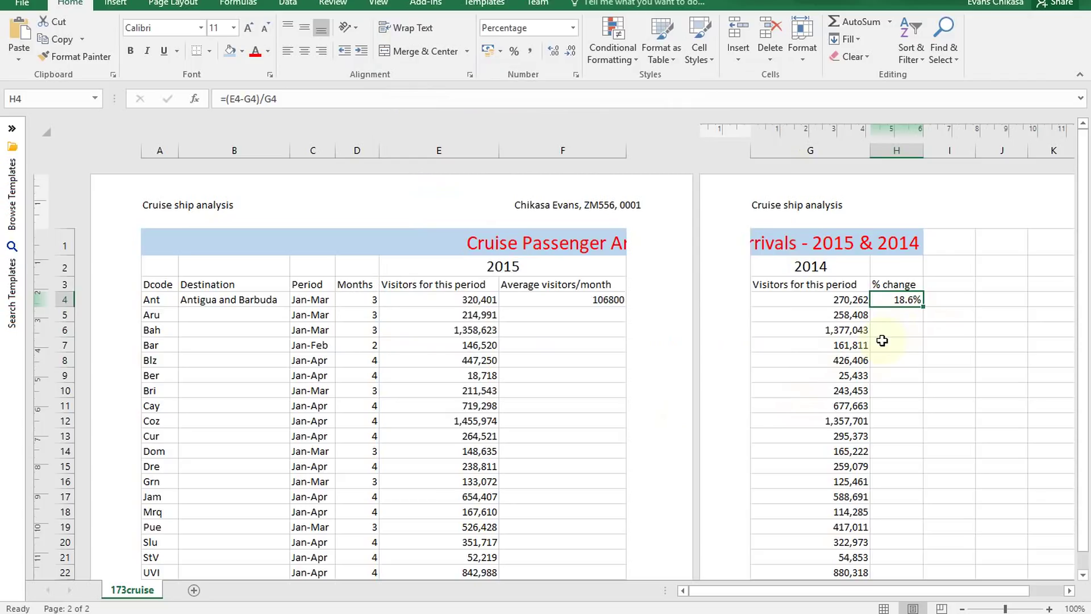
Step: Read question 7 in the exam paper PDF about replicating the formulae, and return to the cruise_0001 workbook
mouse_move(487, 610)
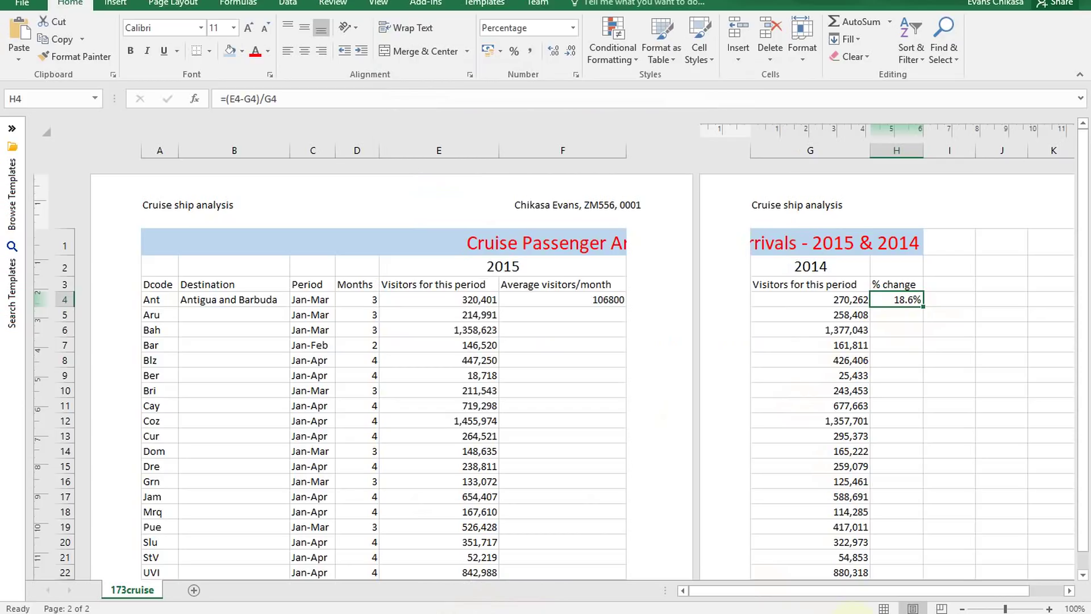
mouse_move(438, 611)
left_click(432, 545)
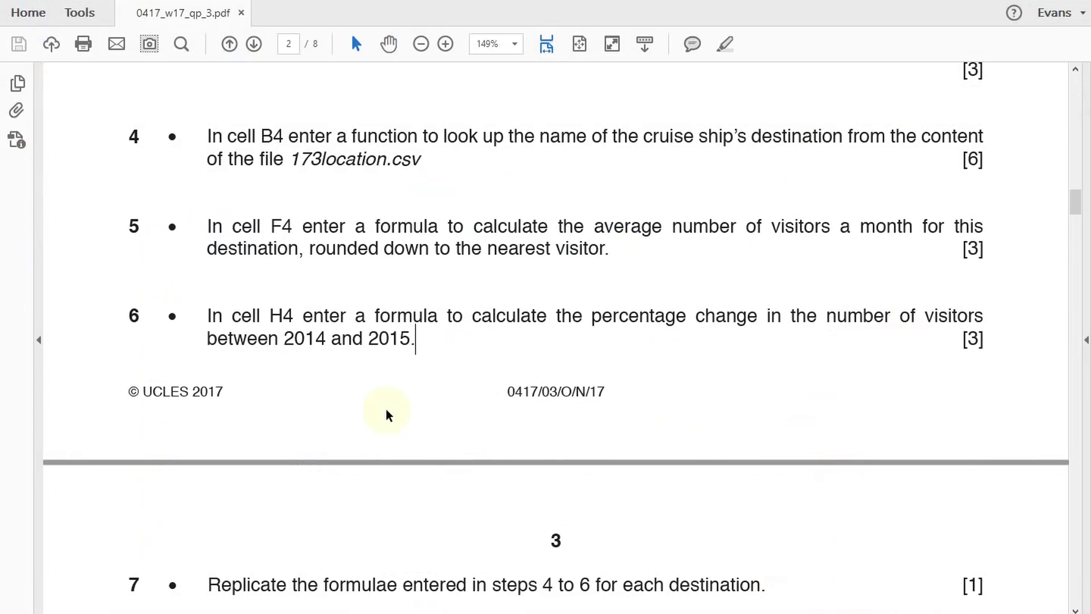
scroll(388, 415, "down", 2)
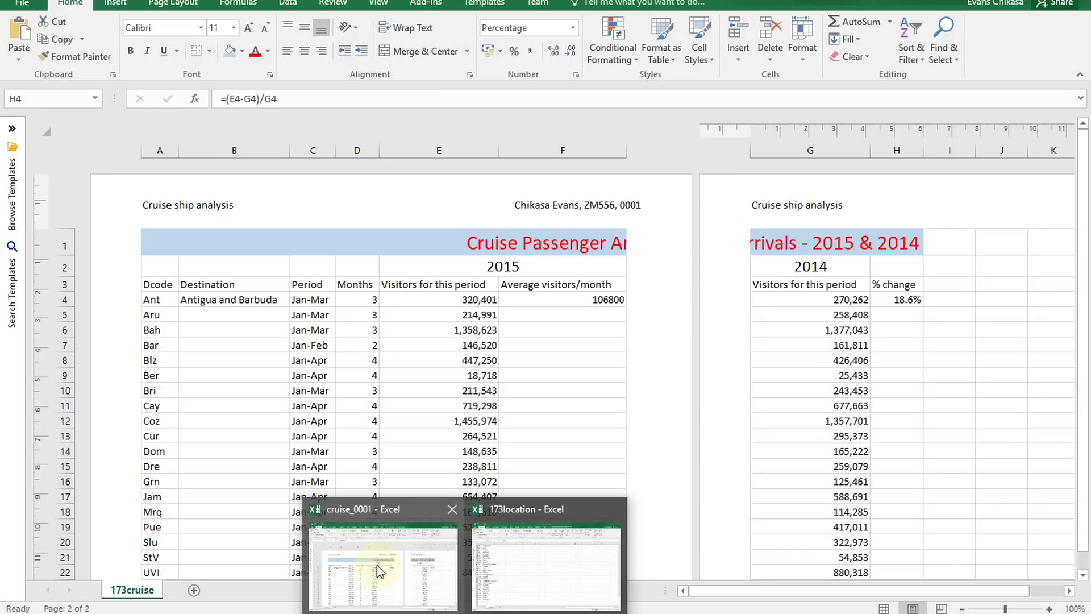
left_click(380, 569)
Step: Replicate the formulas in B4, F4 and H4 down through row 22 for every destination
left_click(256, 299)
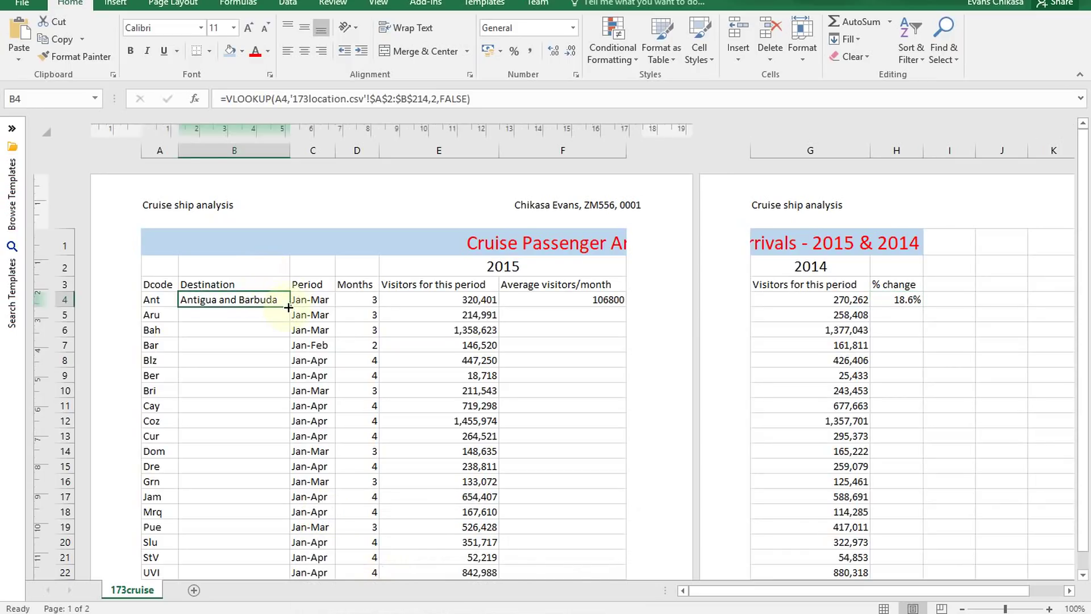
double_click(288, 307)
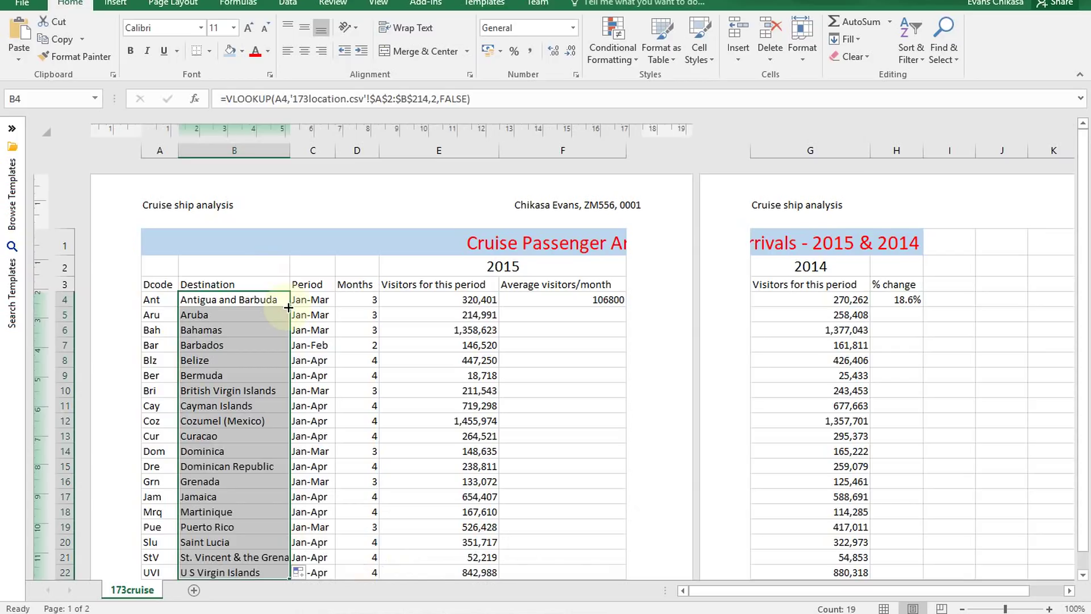
left_click(591, 302)
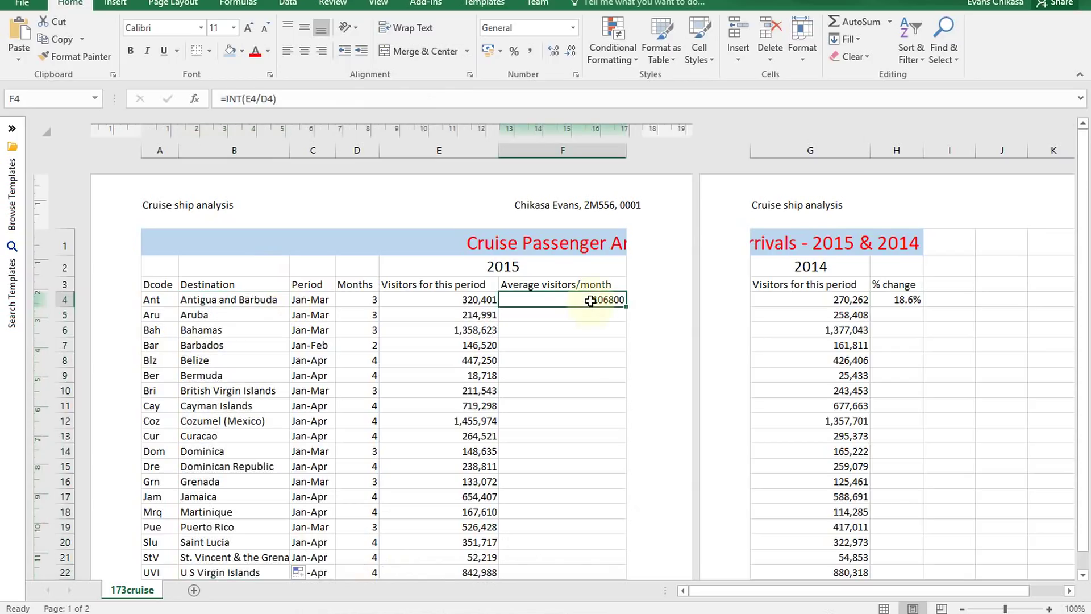
left_click(625, 305)
double_click(624, 305)
left_click(898, 299)
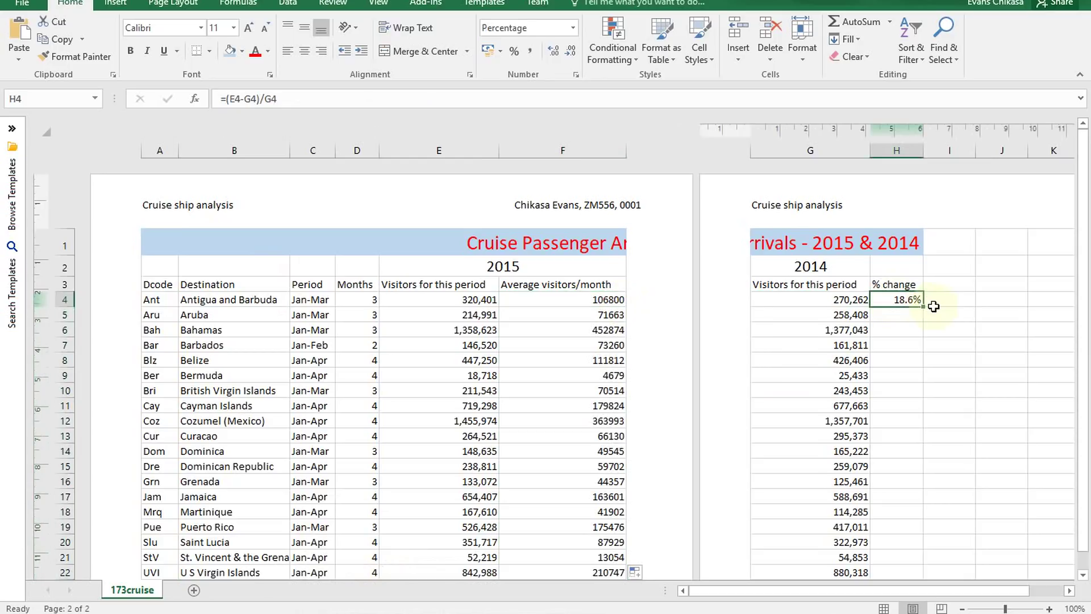
double_click(923, 306)
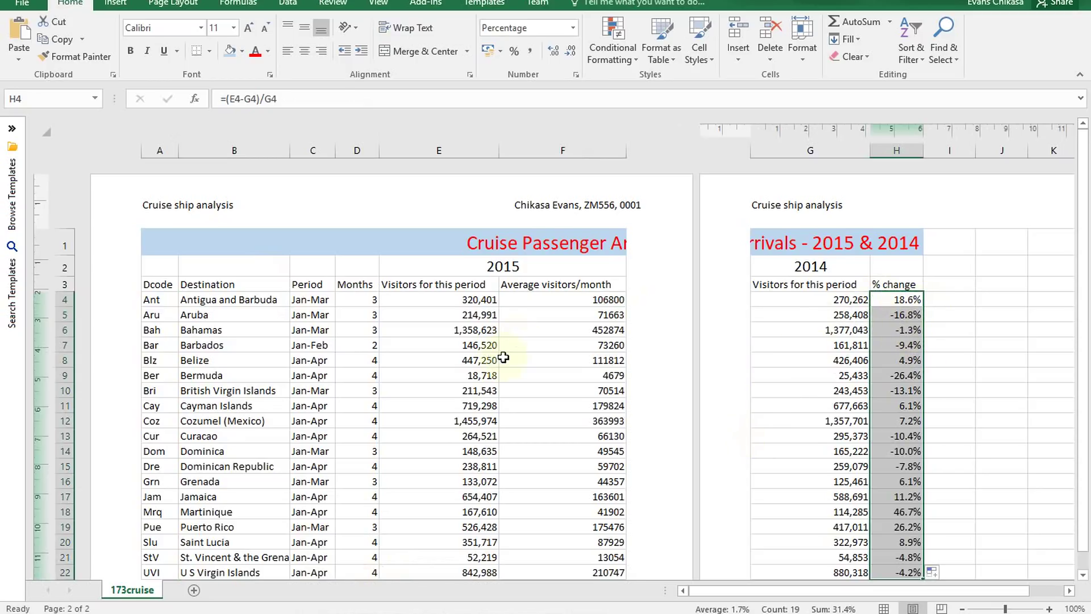
Step: Inspect Aruba's visitor figures in G5 and E5, look through the 173location workbook's code list, and return to cruise_0001
left_click(817, 316)
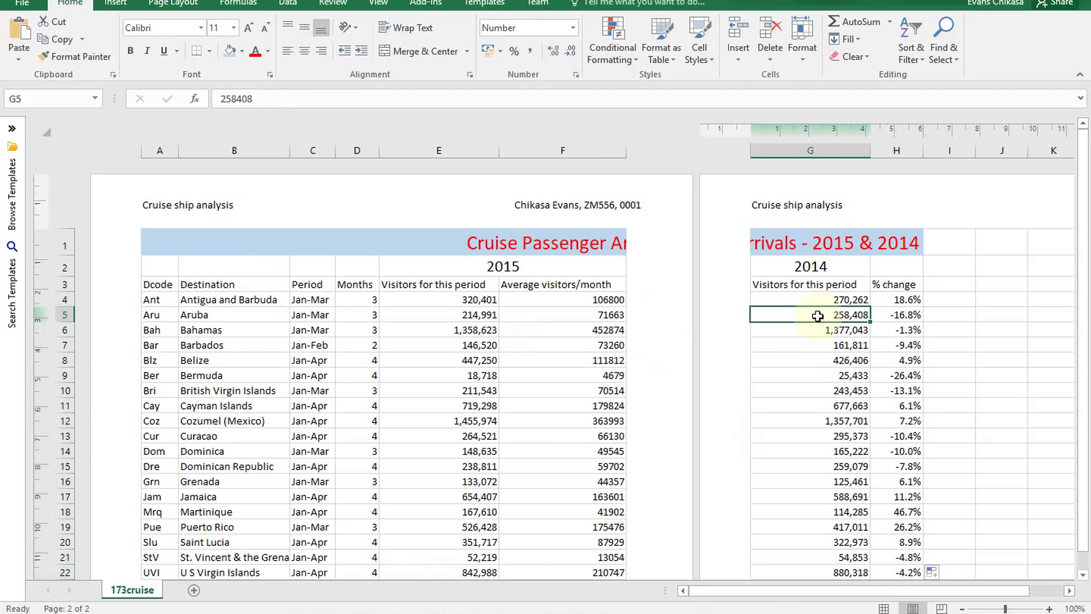
left_click(477, 317)
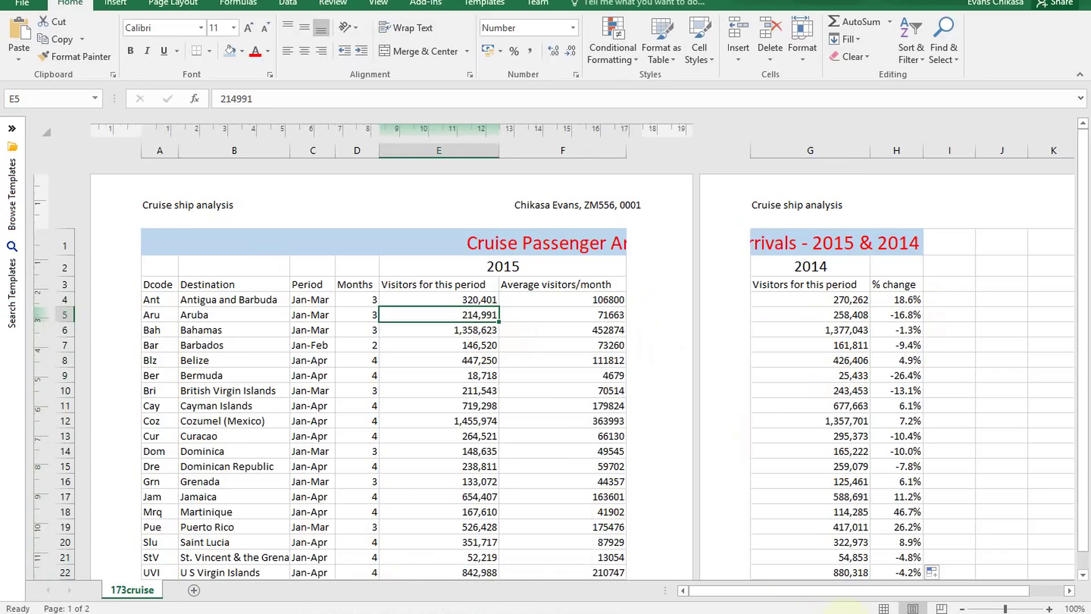
left_click(420, 577)
scroll(442, 381, "down", 3)
scroll(431, 392, "down", 2)
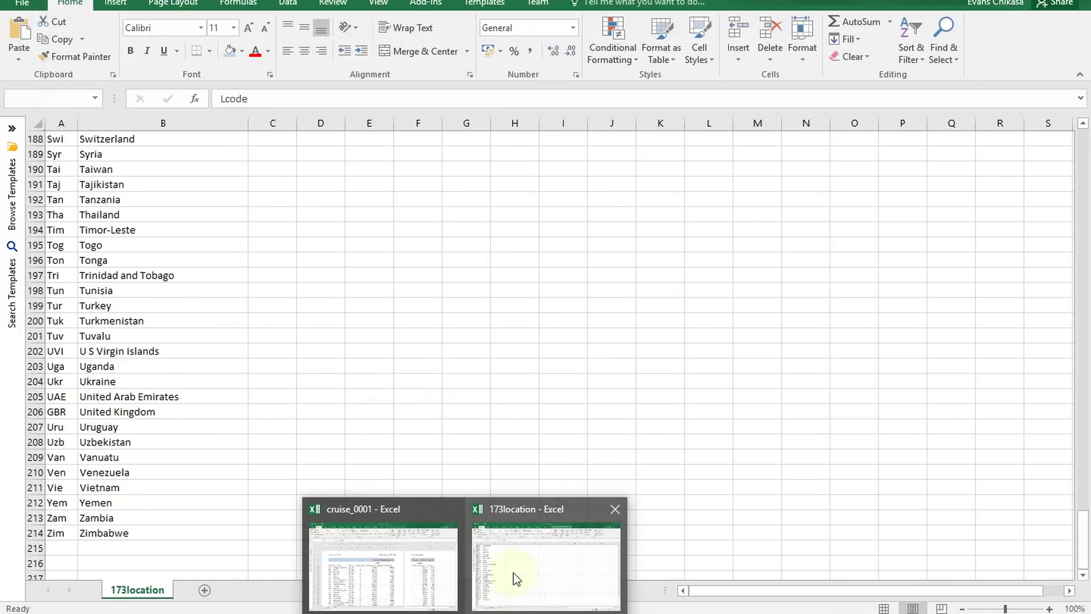
left_click(394, 571)
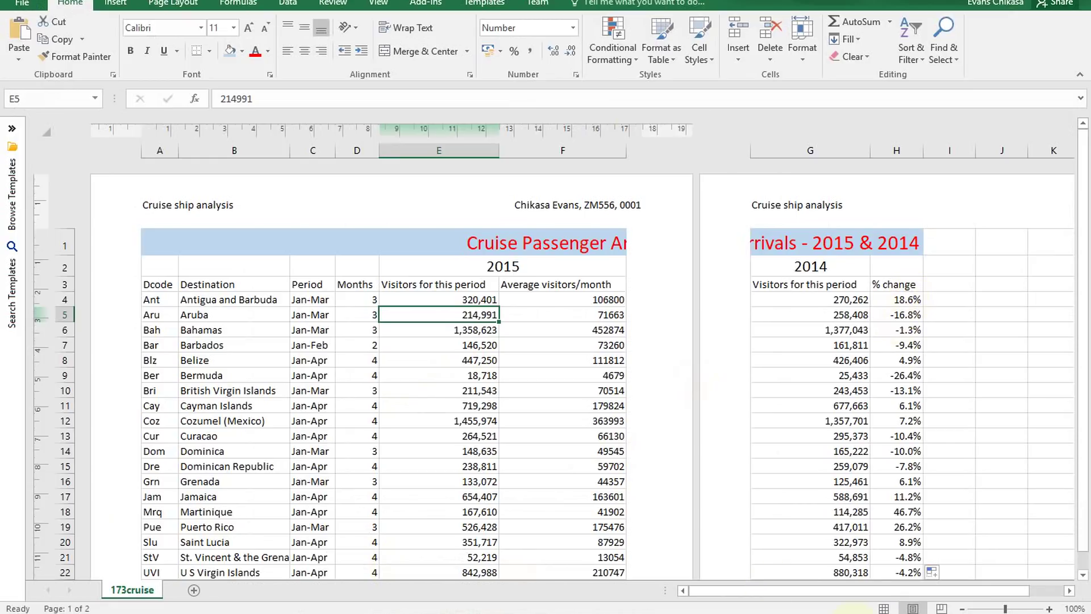
Step: Review the exam paper PDF's instructions and tasks, read questions 8 to 10 on formatting and printing, and return to the cruise_0001 workbook
left_click(510, 604)
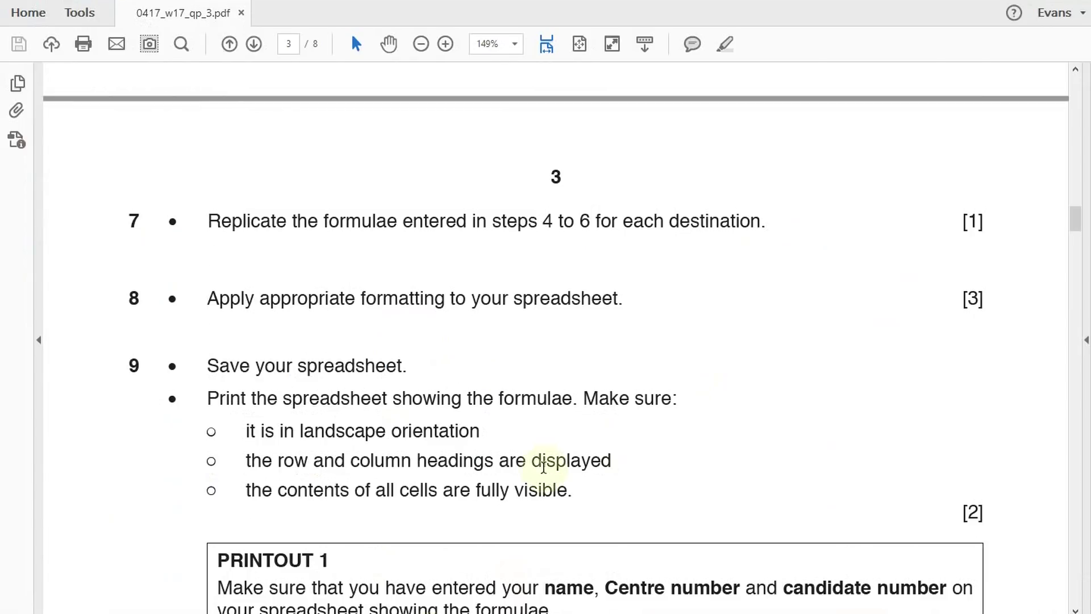
scroll(543, 467, "up", 10)
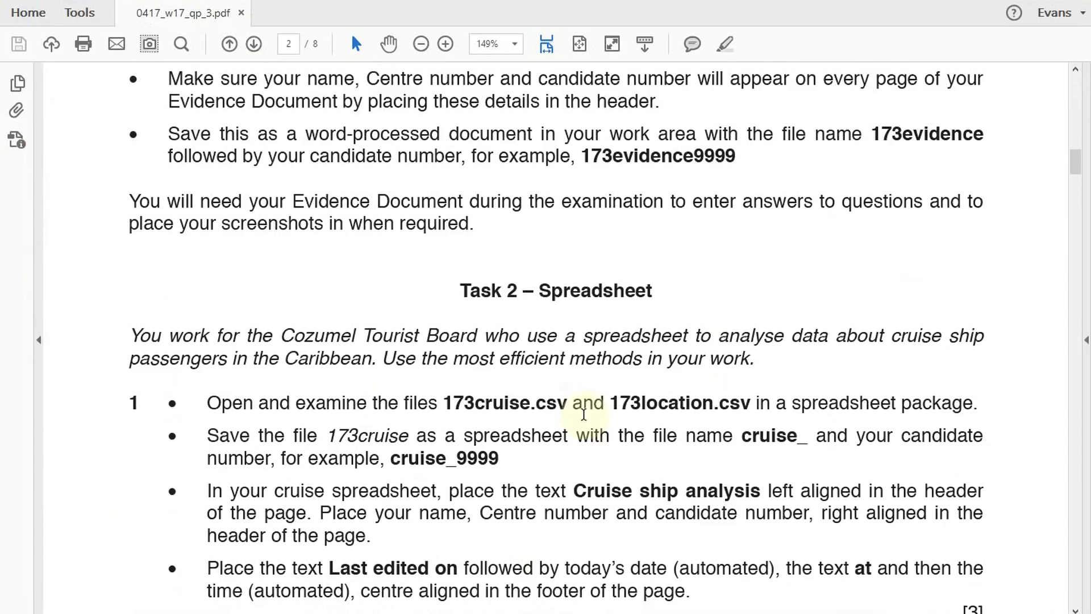
scroll(583, 414, "up", 3)
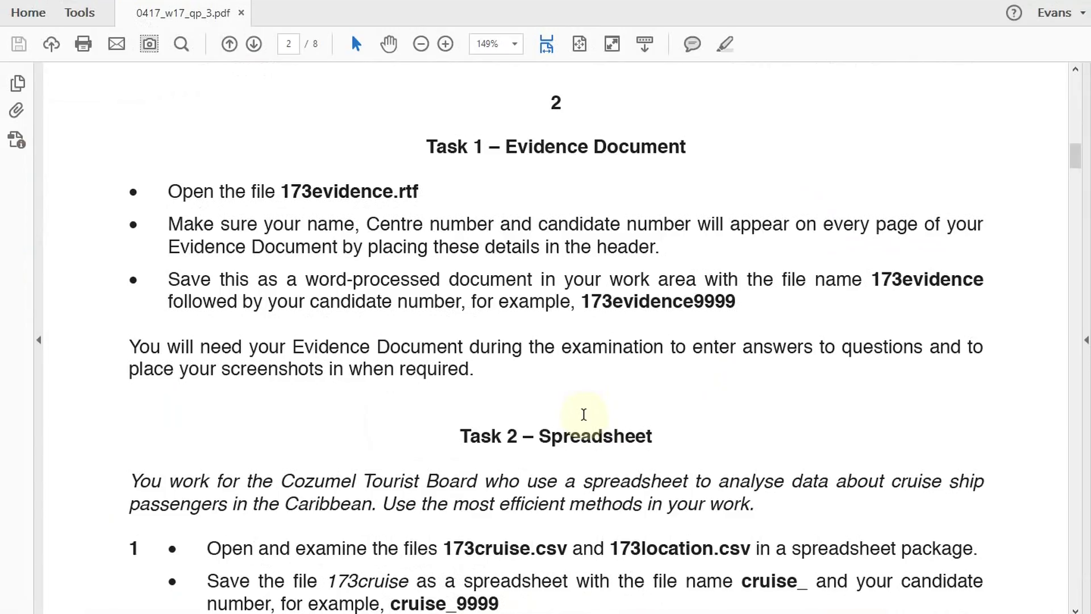
scroll(583, 414, "up", 5)
scroll(584, 414, "up", 12)
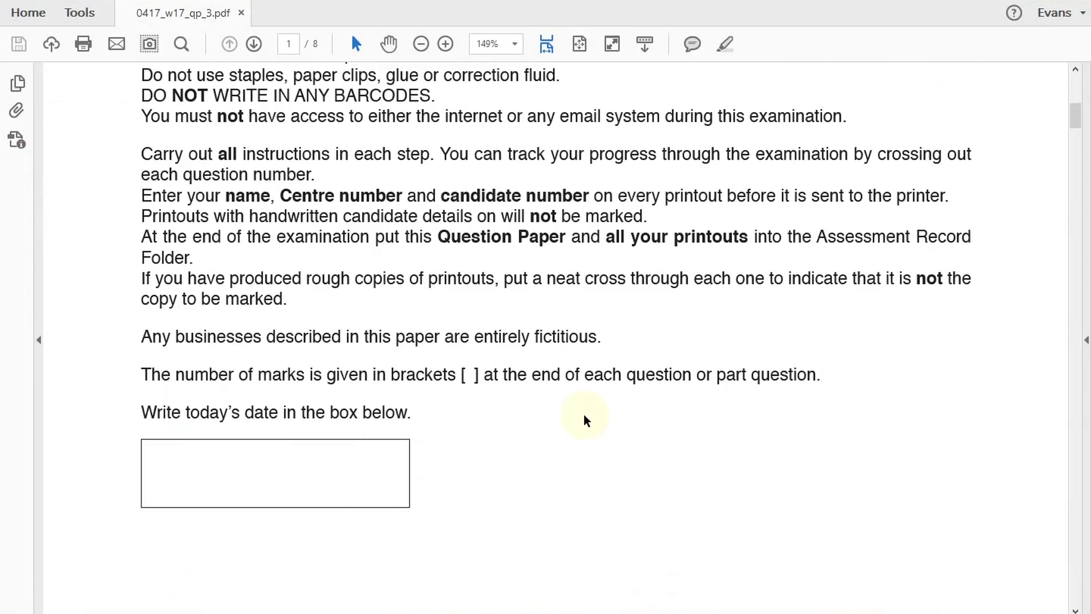
scroll(585, 418, "down", 15)
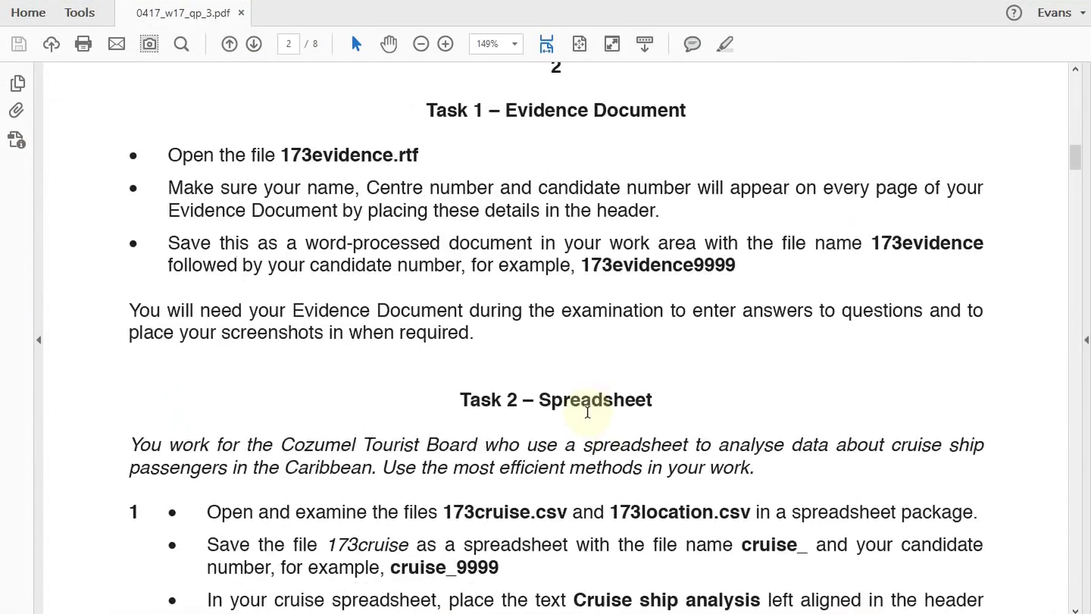
scroll(588, 410, "down", 15)
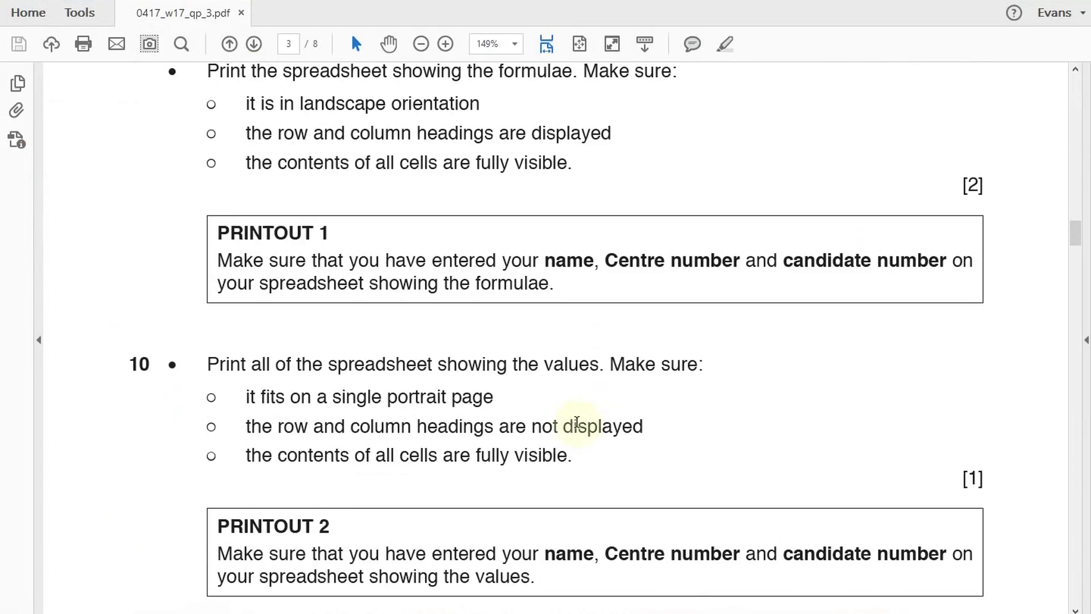
scroll(716, 533, "down", 1)
scroll(672, 468, "up", 4)
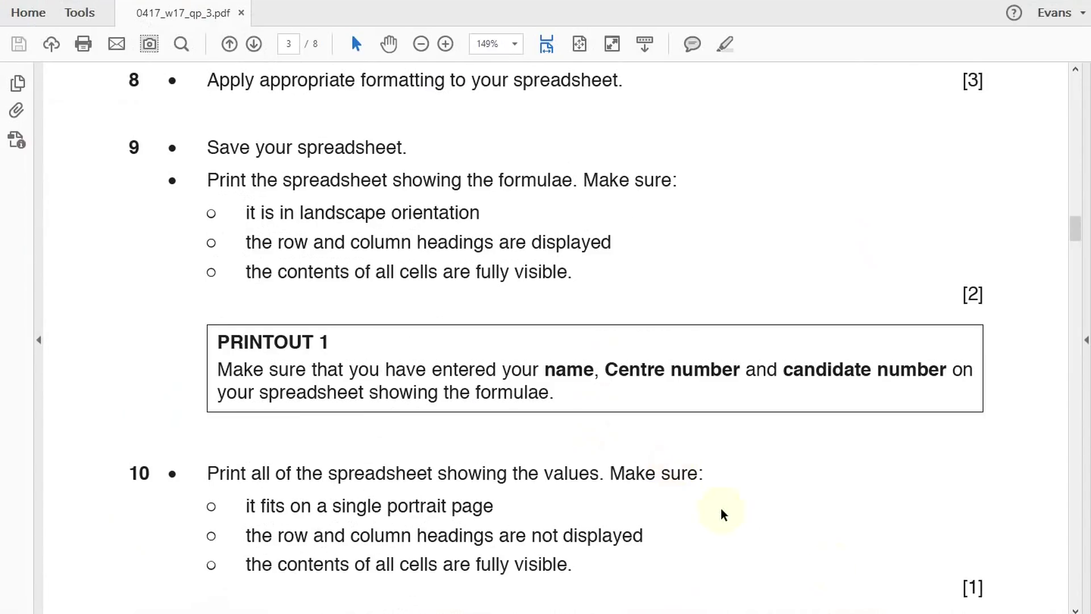
mouse_move(465, 612)
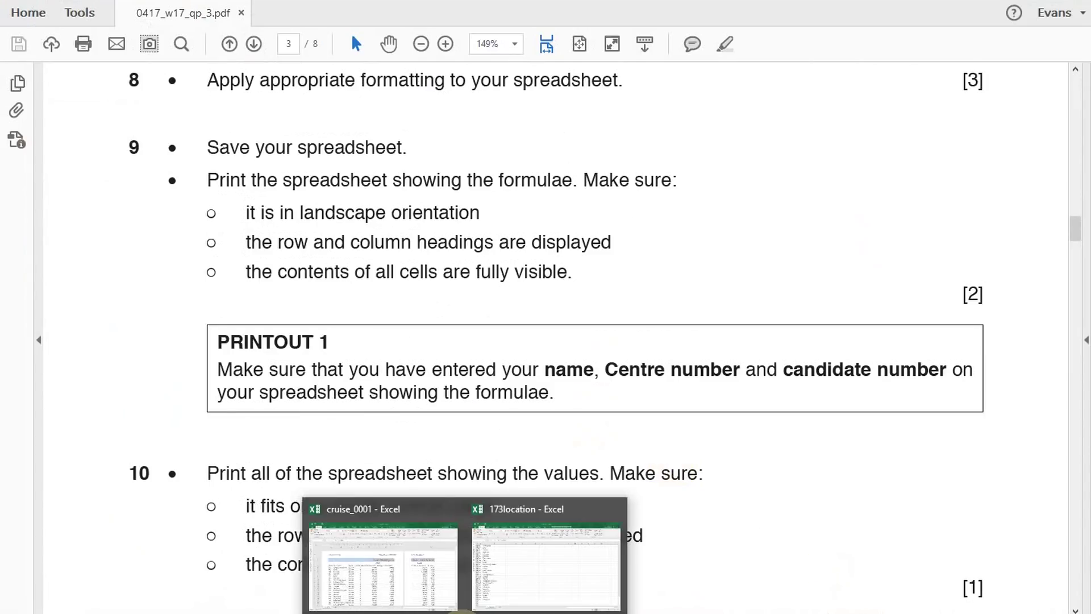
left_click(419, 571)
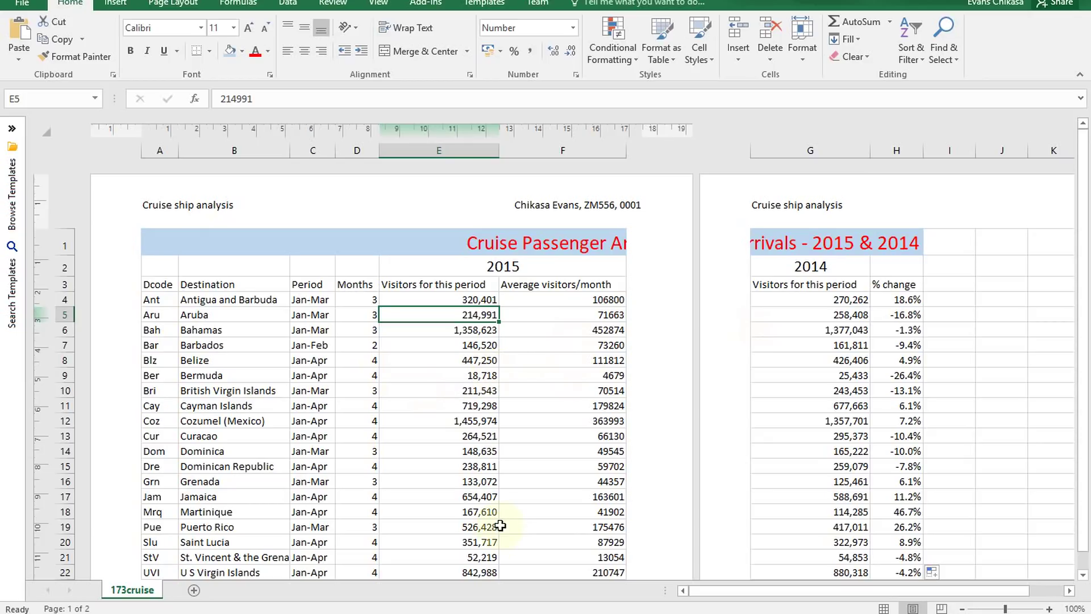
Step: Reread question 9's requirements for the formula printout in the exam paper PDF, and return to the cruise_0001 workbook
left_click(528, 612)
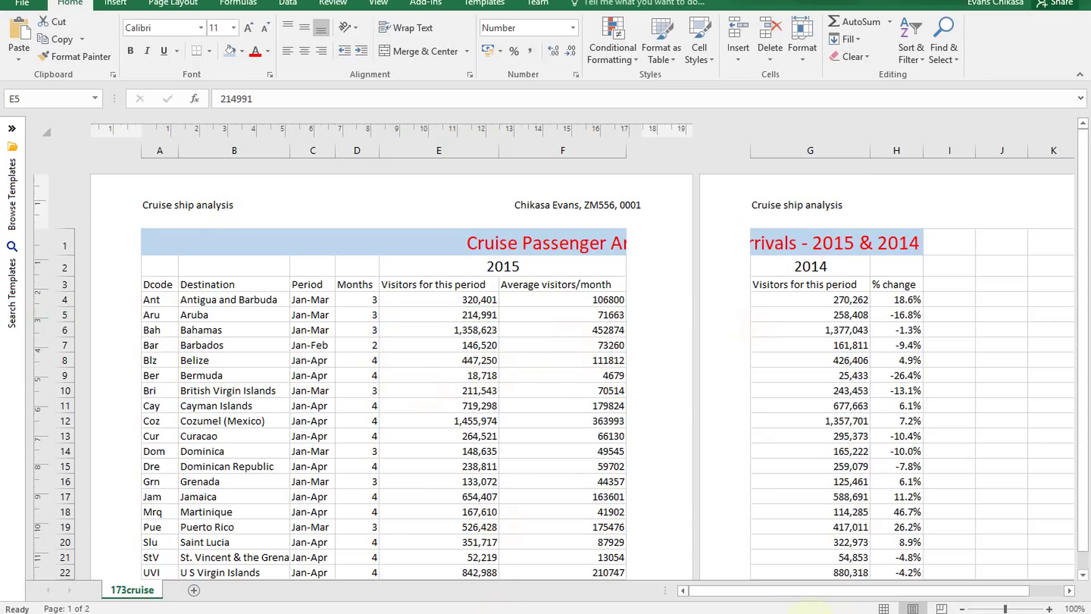
mouse_move(437, 611)
left_click(438, 560)
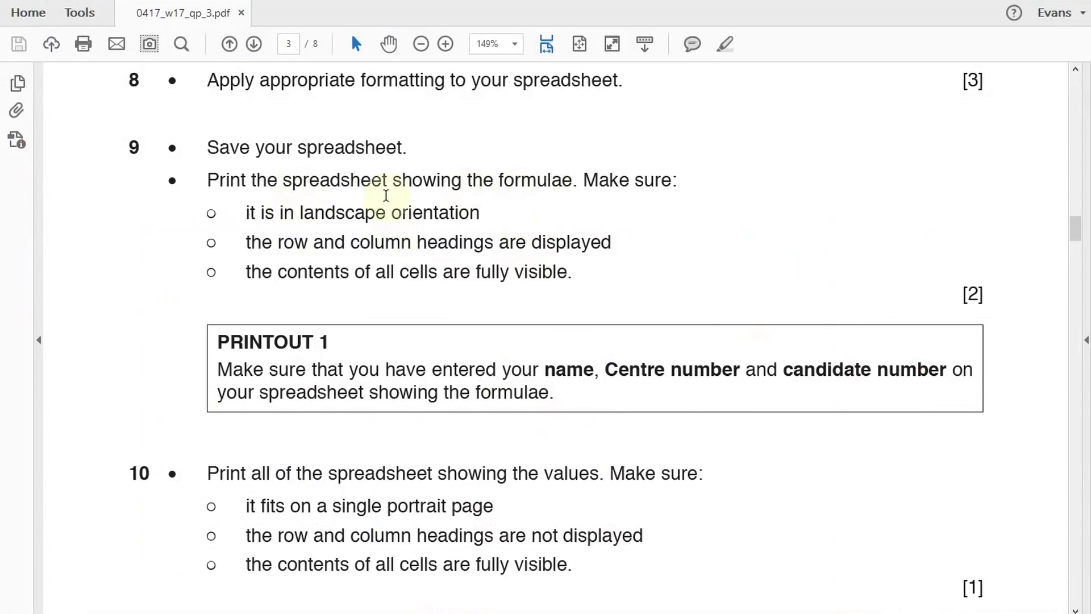
left_click_drag(252, 242, 641, 238)
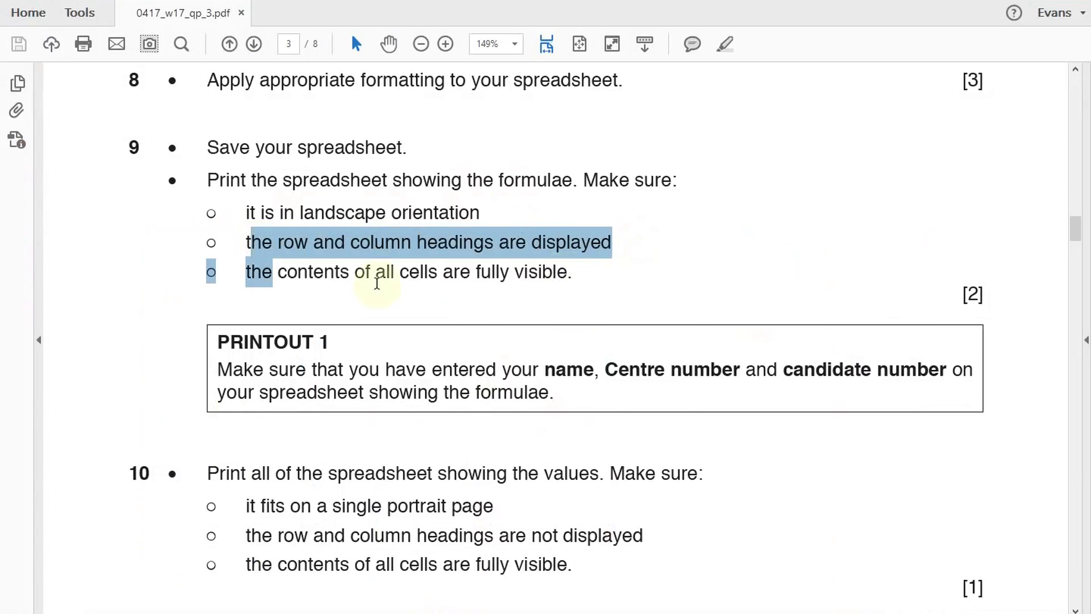
left_click(482, 278)
left_click(314, 273)
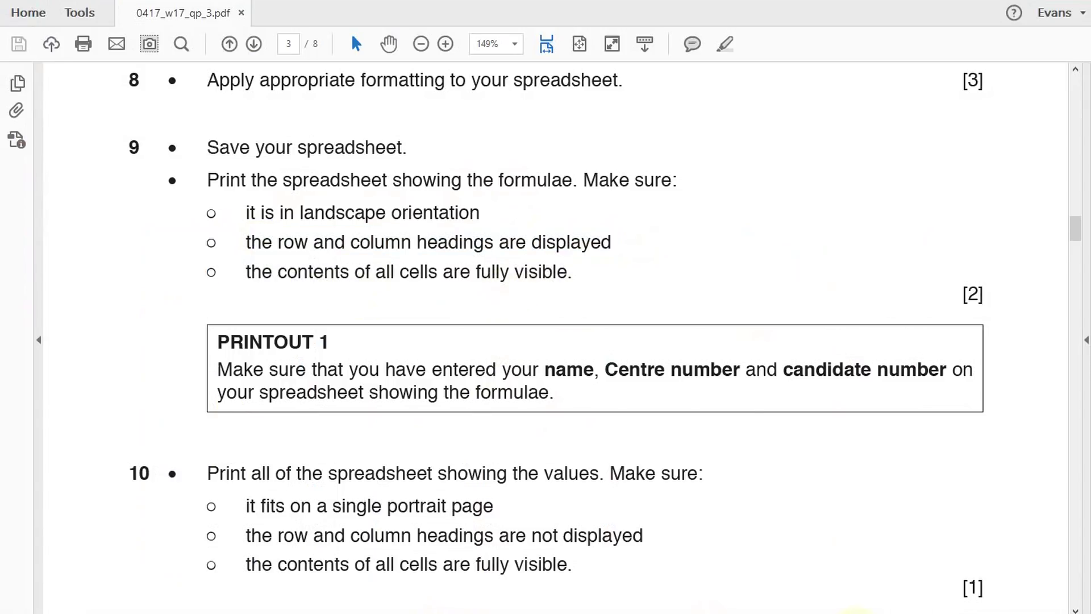
mouse_move(464, 611)
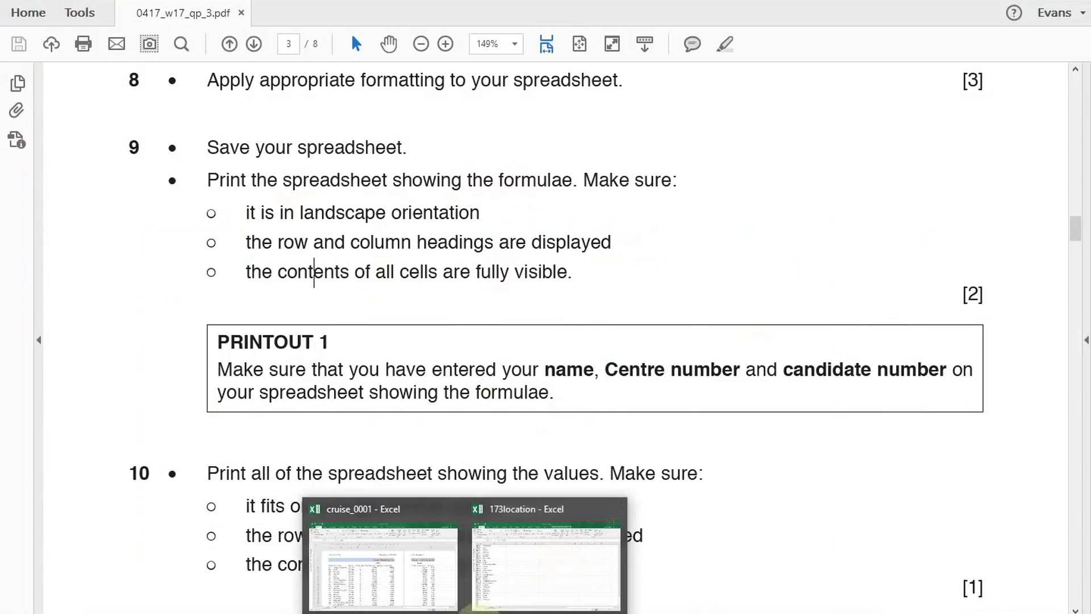
left_click(456, 563)
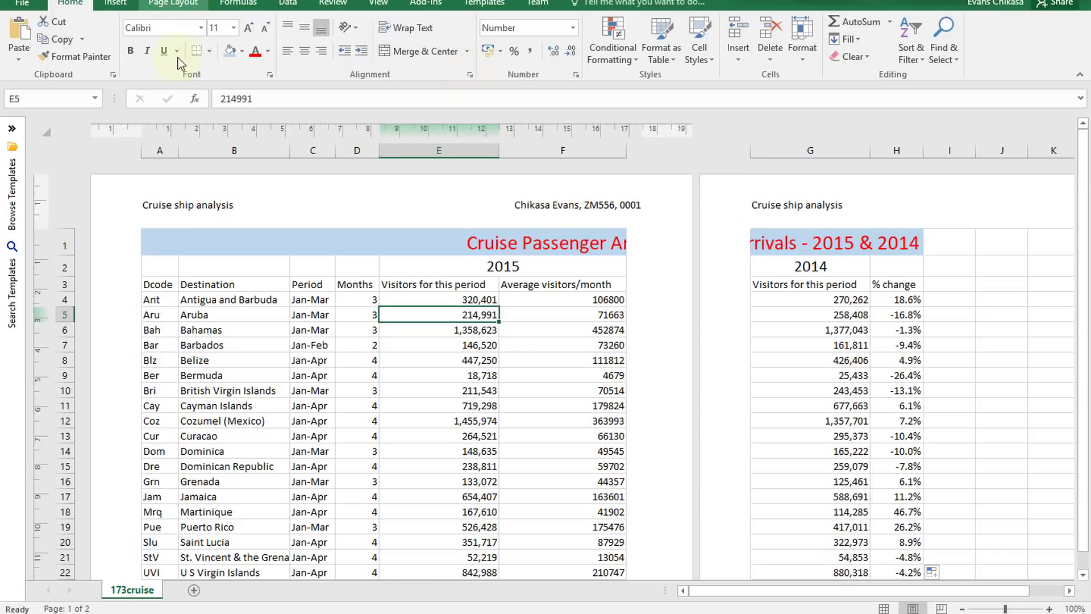
Step: Set the sheet to landscape orientation and enable printing of the row and column headings and the gridlines
left_click(173, 3)
left_click(162, 58)
left_click(169, 111)
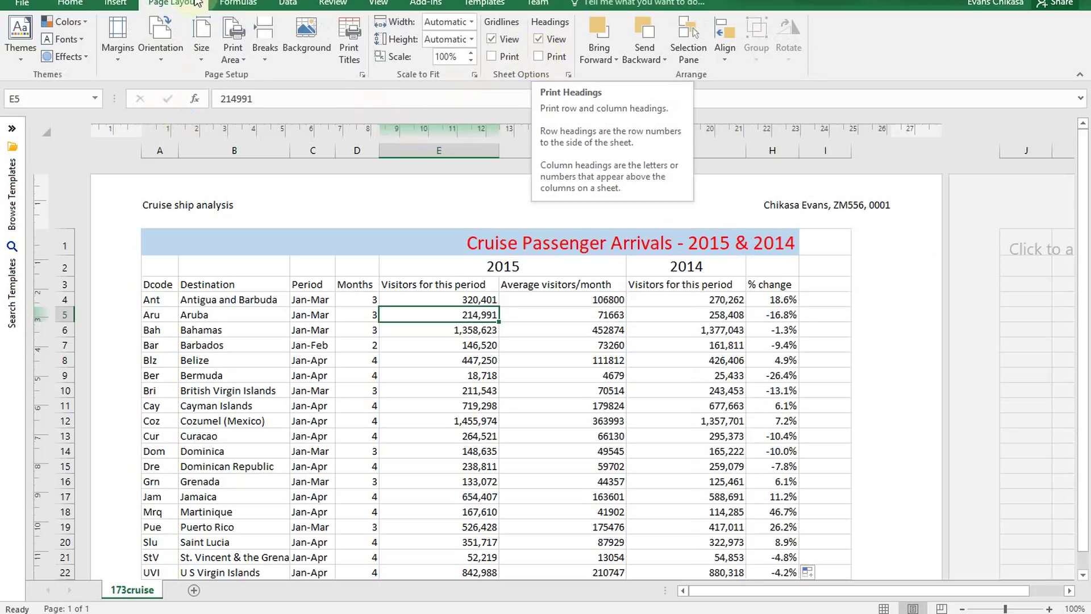
left_click(538, 57)
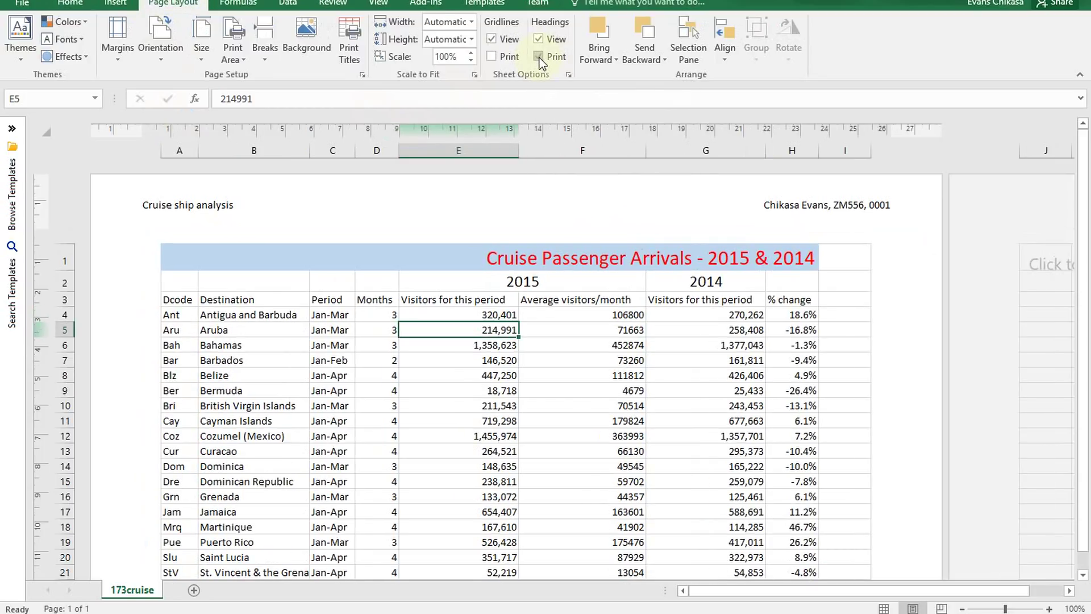
left_click(491, 57)
Step: Show the formulas in the 173cruise sheet and autofit all column widths to their contents
left_click(247, 3)
left_click(699, 23)
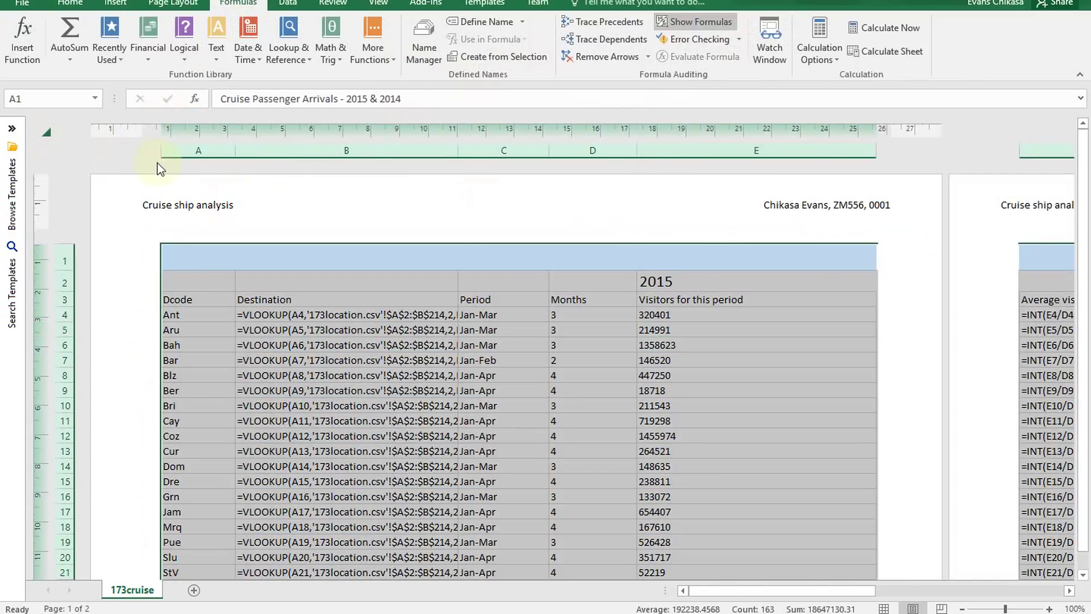
left_click(45, 132)
double_click(237, 152)
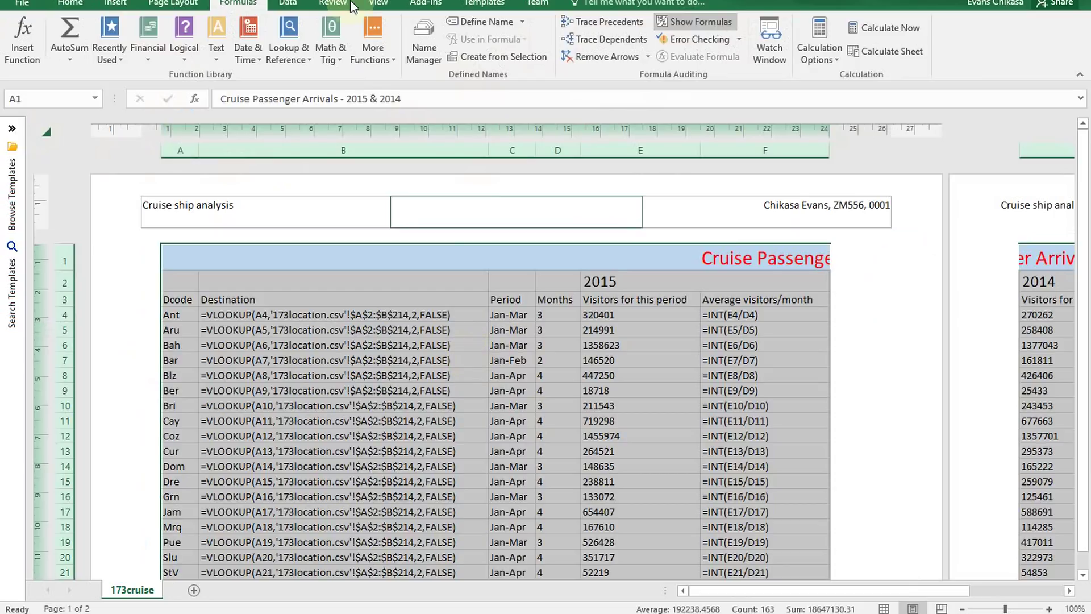
Step: Check both pages of the print preview, set the scaling to Fit All Columns on One Page, and return to the sheet
left_click(28, 14)
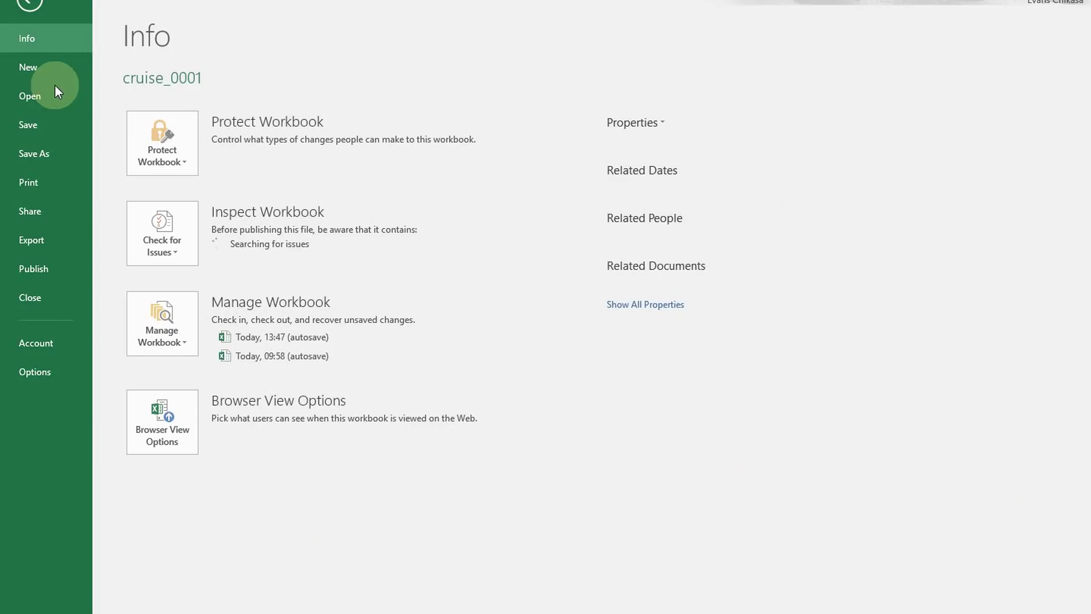
left_click(33, 186)
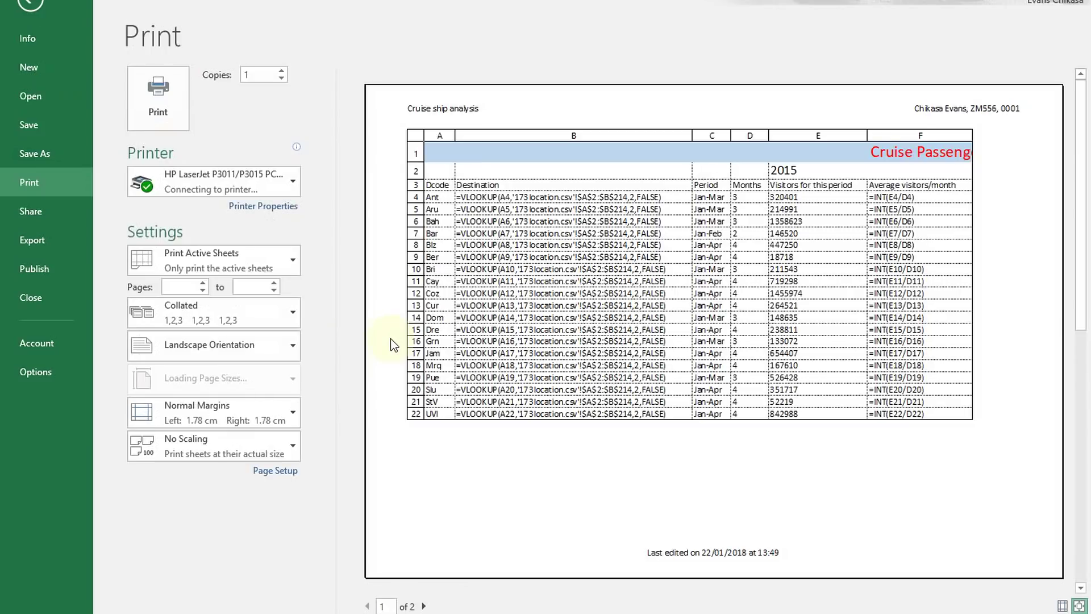
left_click(424, 605)
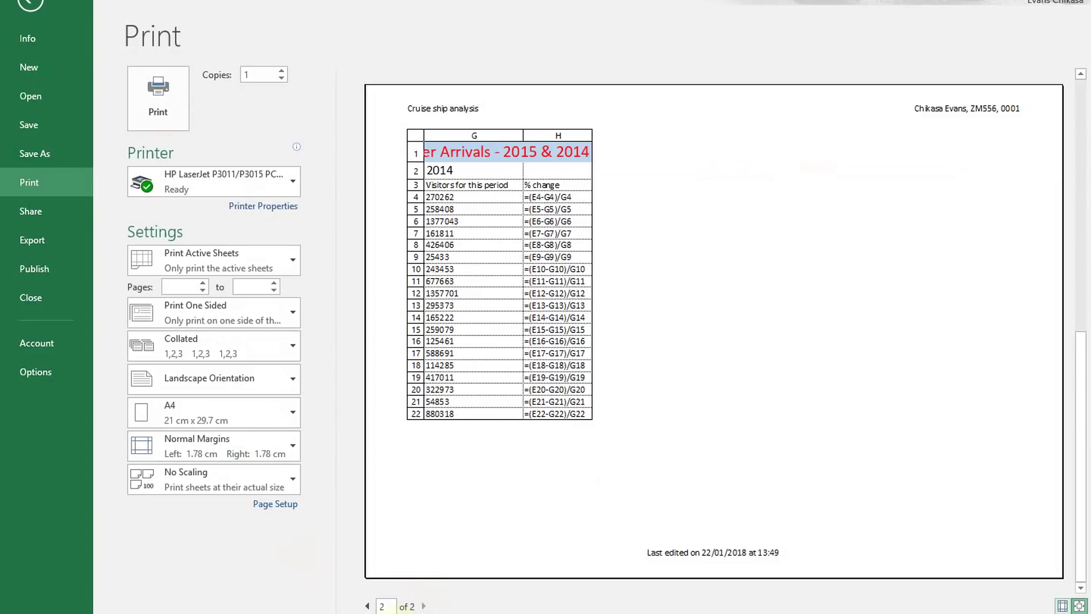
left_click(367, 605)
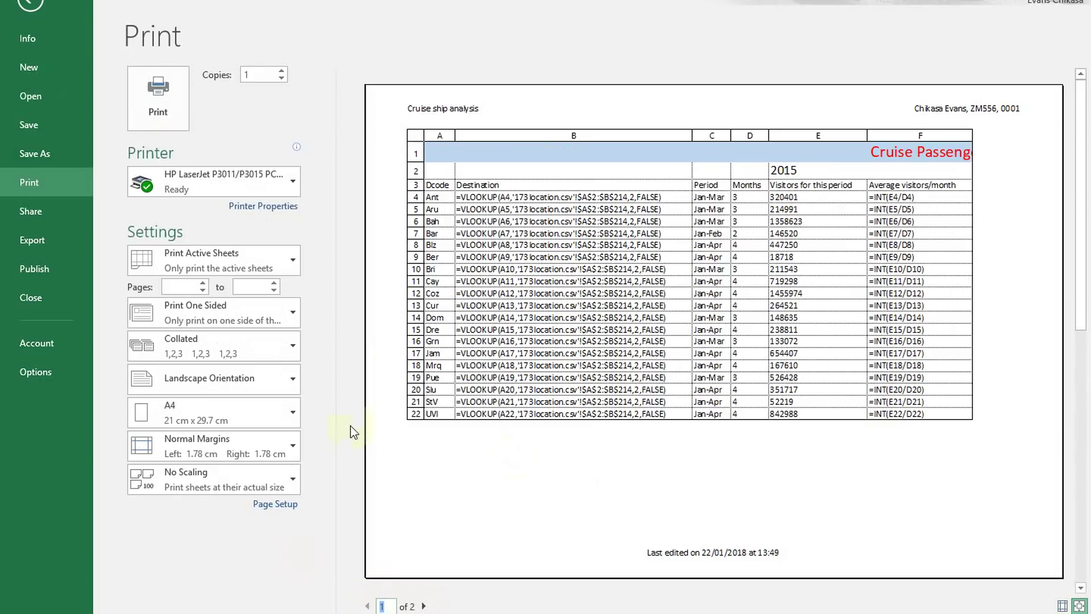
left_click(287, 477)
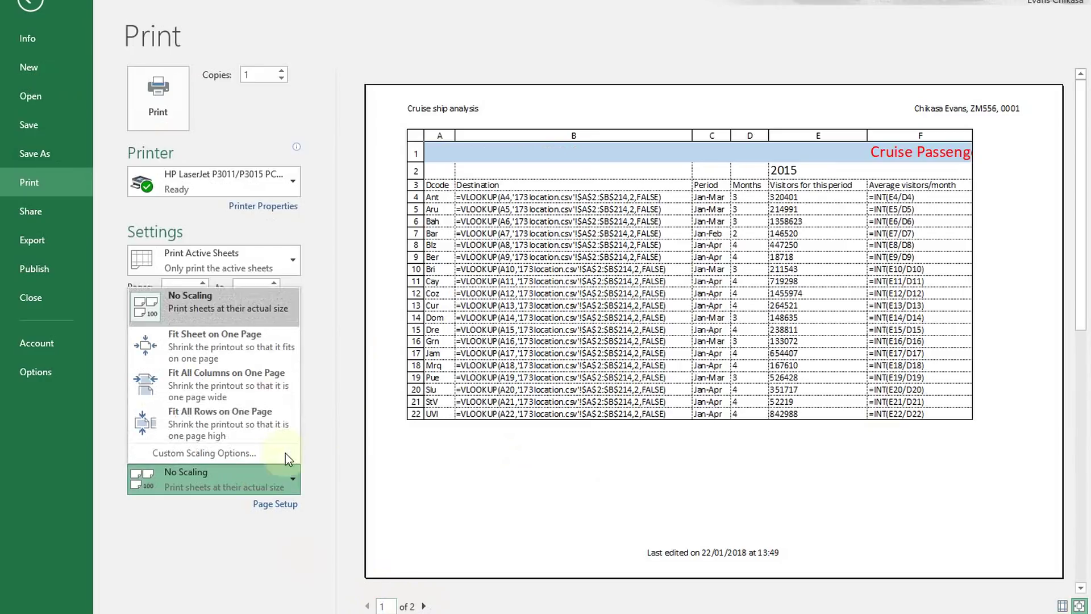
left_click(252, 384)
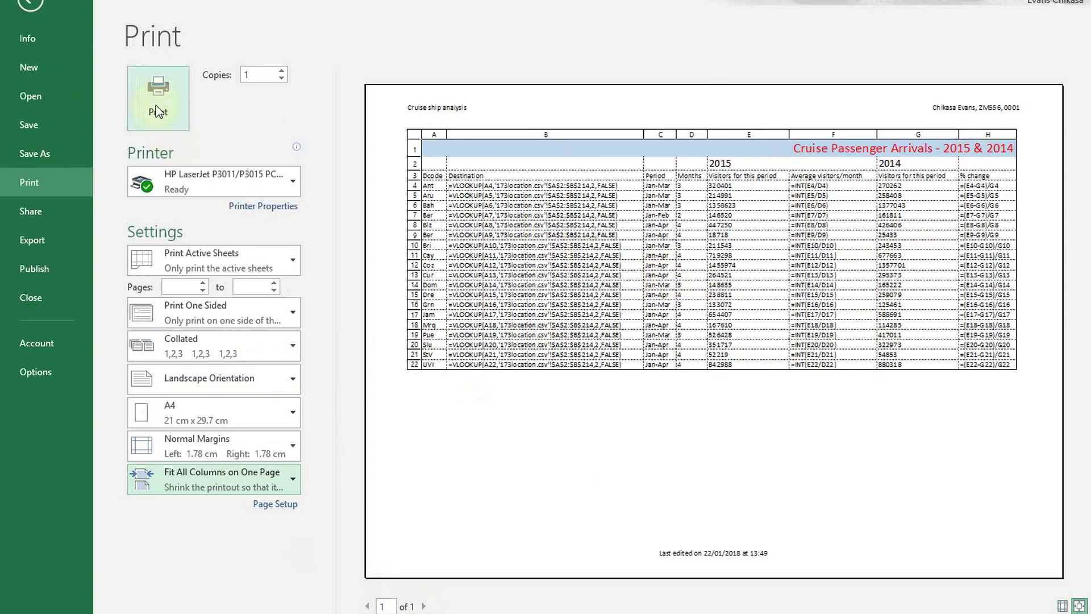
left_click(37, 8)
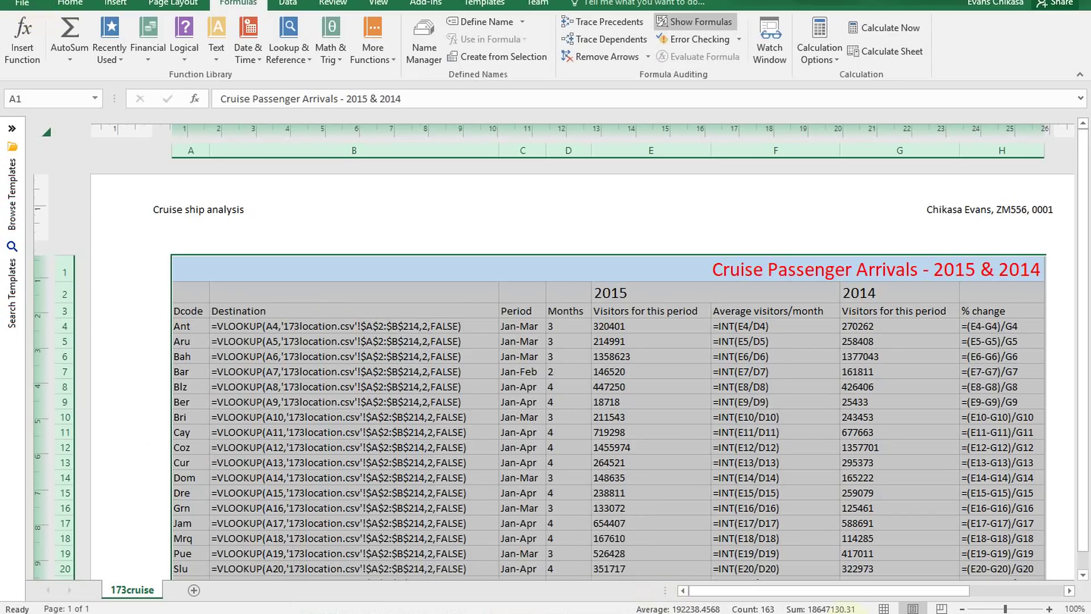
Step: Read question 10's requirements for the values printout in the exam paper PDF, and return to the cruise_0001 workbook
key("alt+Tab")
scroll(314, 307, "down", 2)
scroll(317, 330, "down", 4)
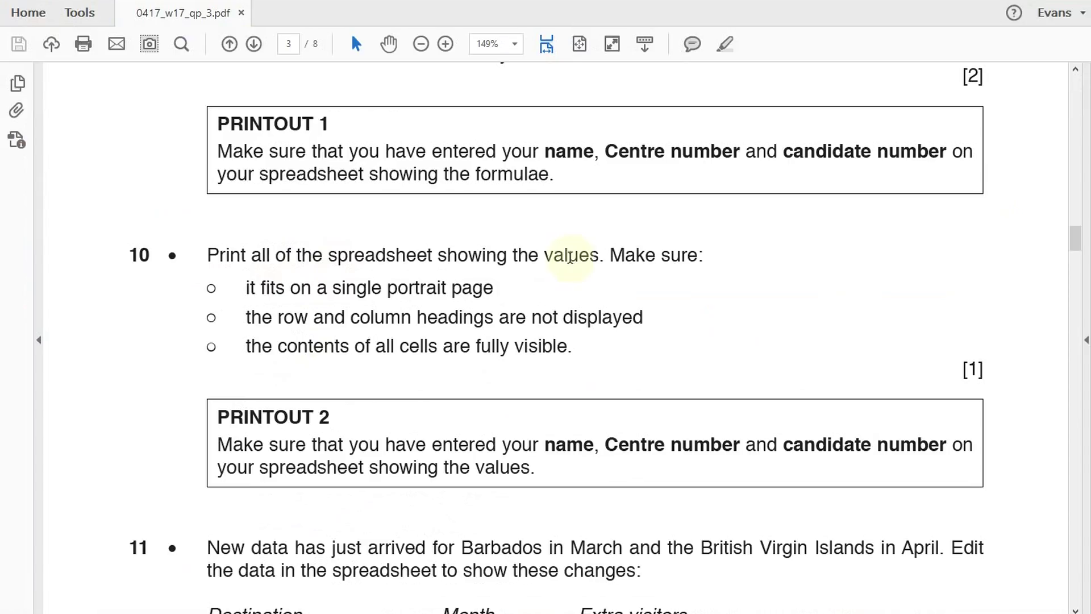
left_click_drag(256, 287, 493, 287)
left_click_drag(246, 317, 645, 316)
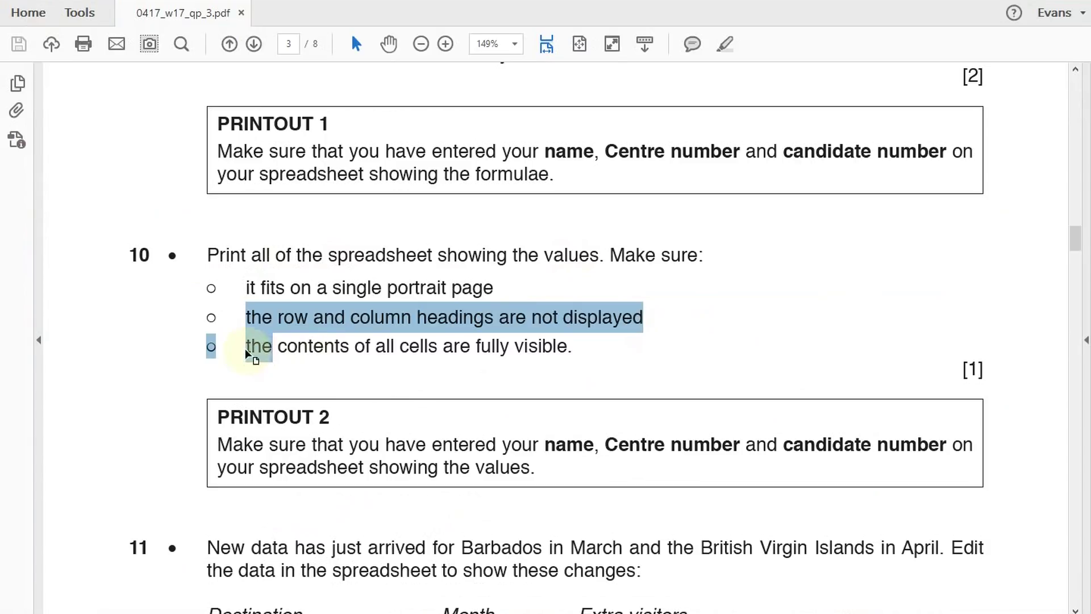
left_click(248, 349)
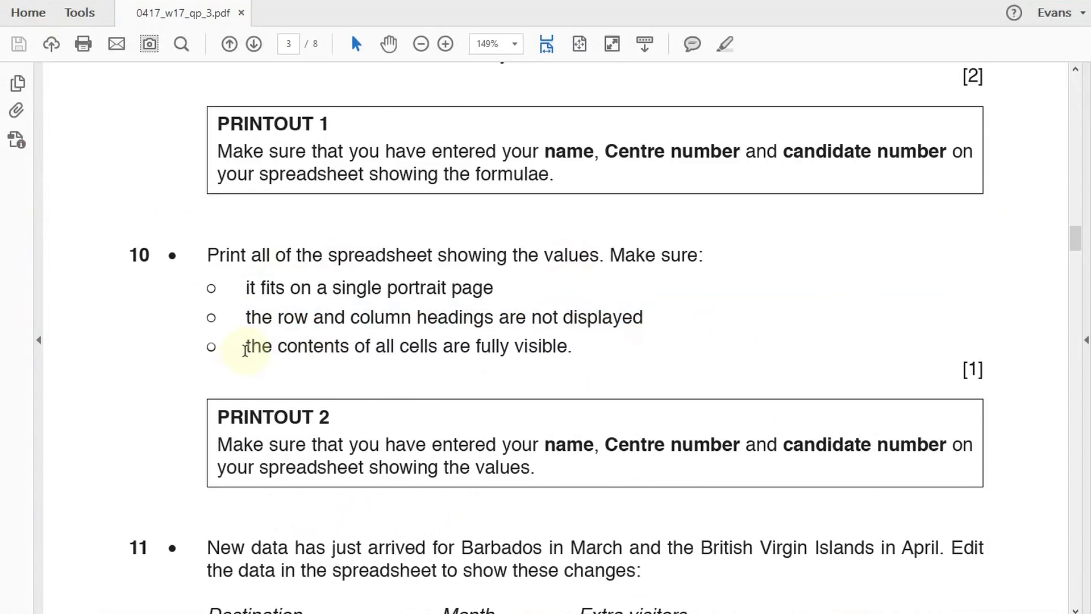
left_click_drag(245, 347, 532, 347)
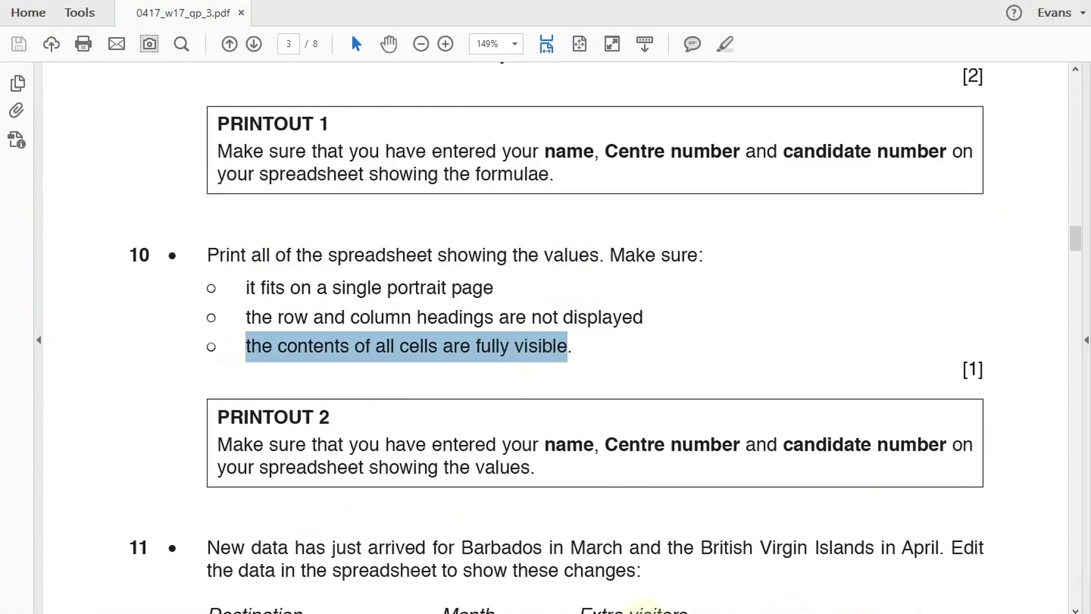
mouse_move(465, 611)
left_click(417, 579)
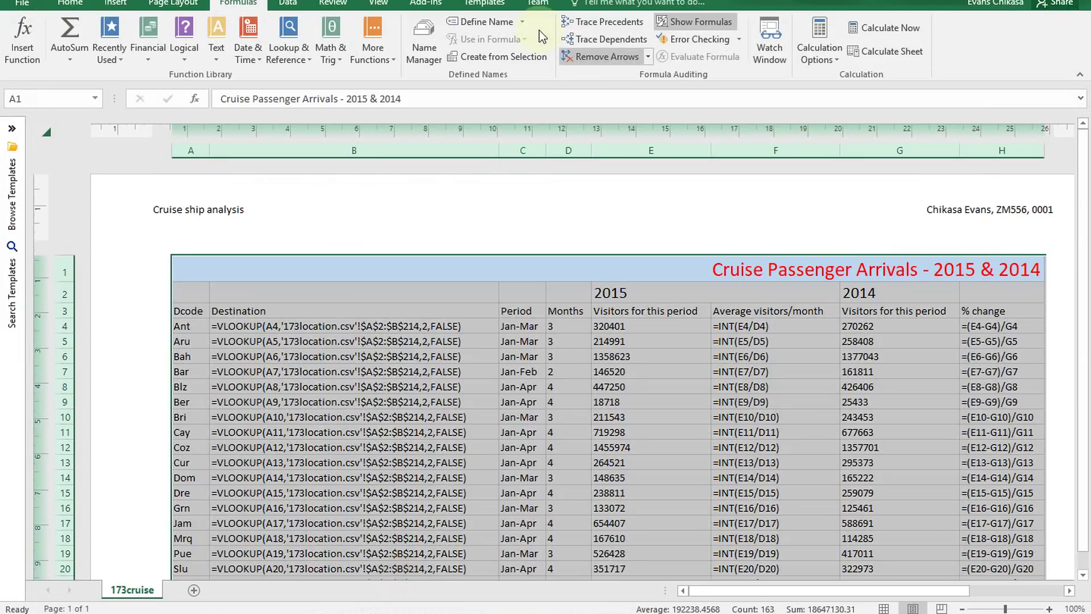
Step: Disable printing of the row and column headings and the gridlines, and show values instead of formulas in the 173cruise sheet
left_click(172, 3)
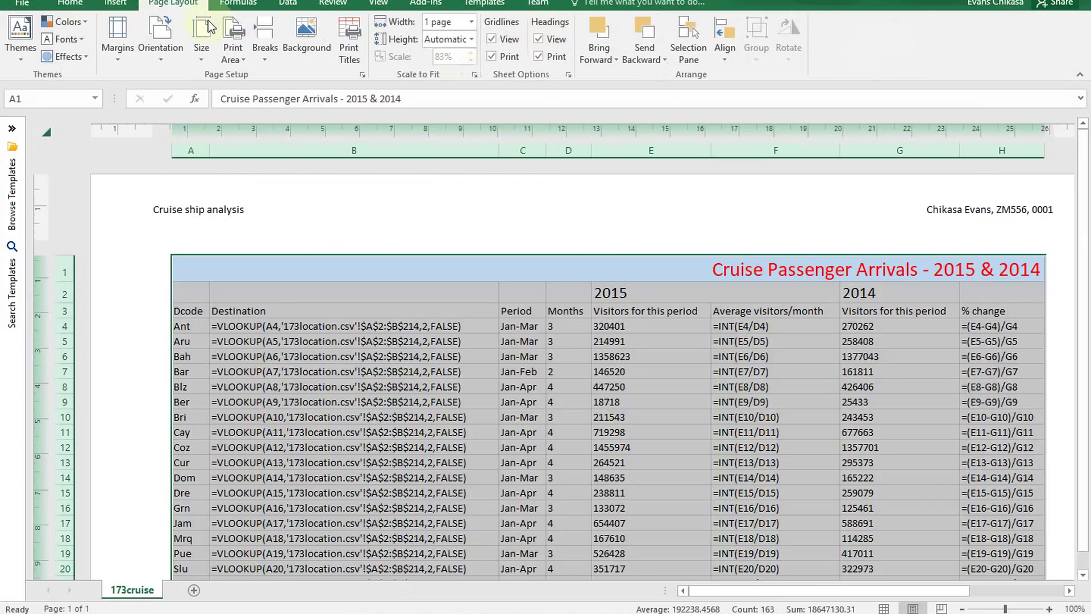
left_click(539, 56)
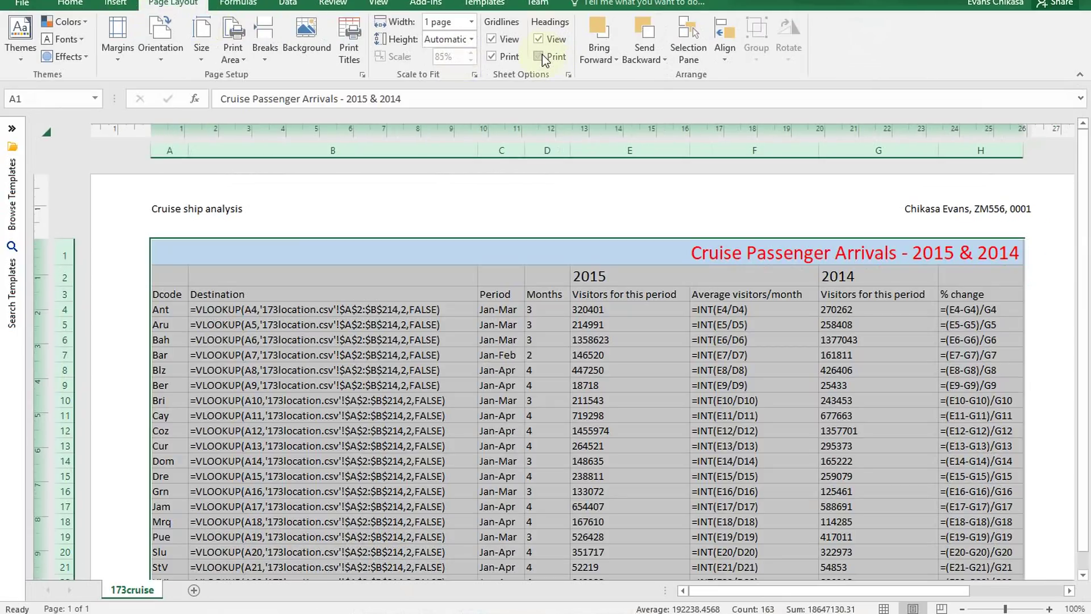
left_click(491, 56)
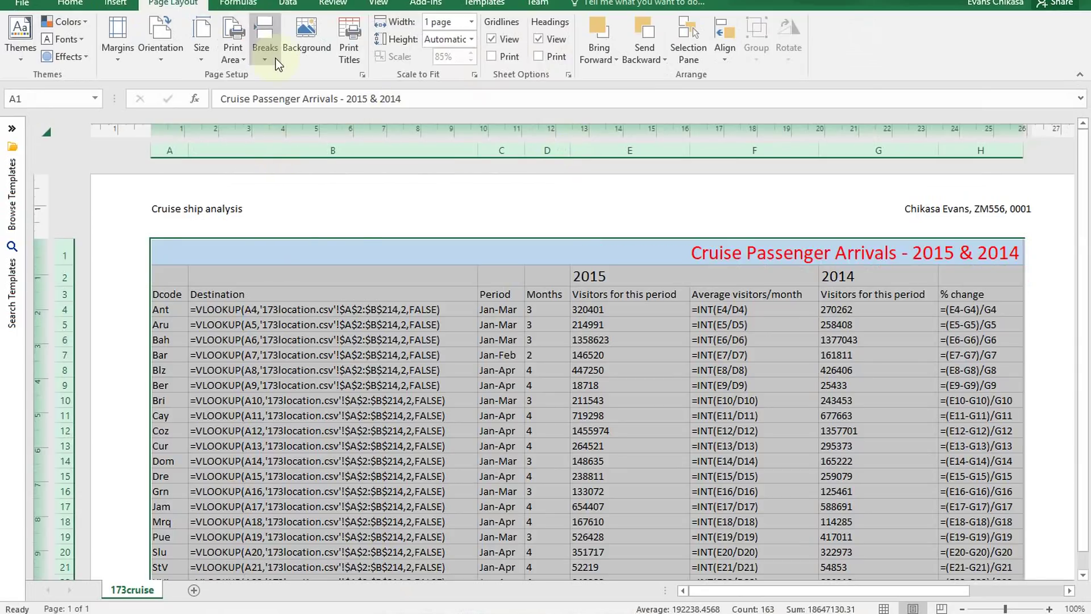
left_click(238, 4)
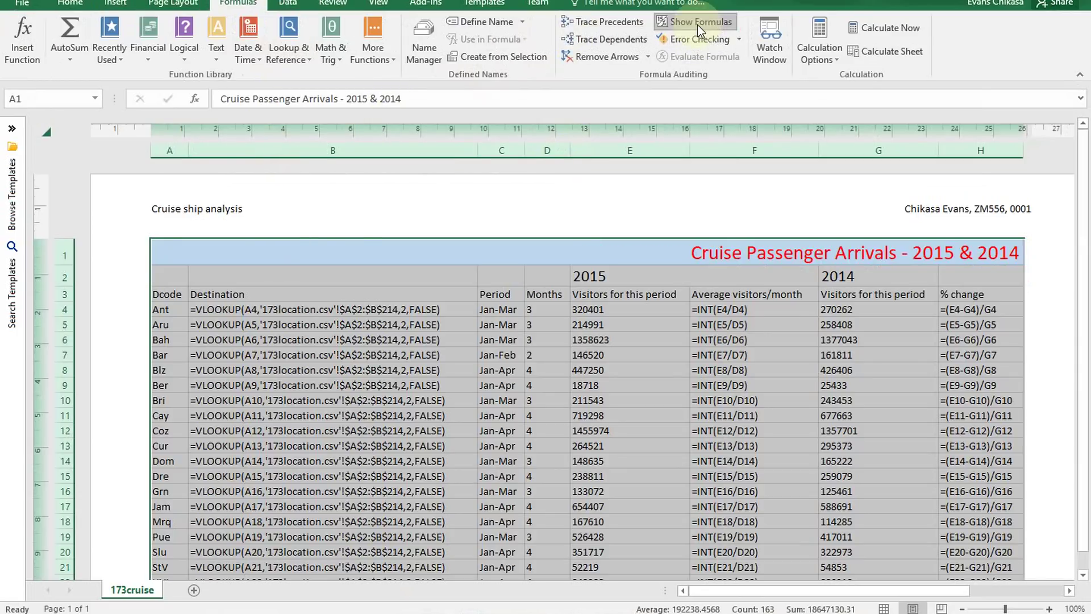
left_click(694, 23)
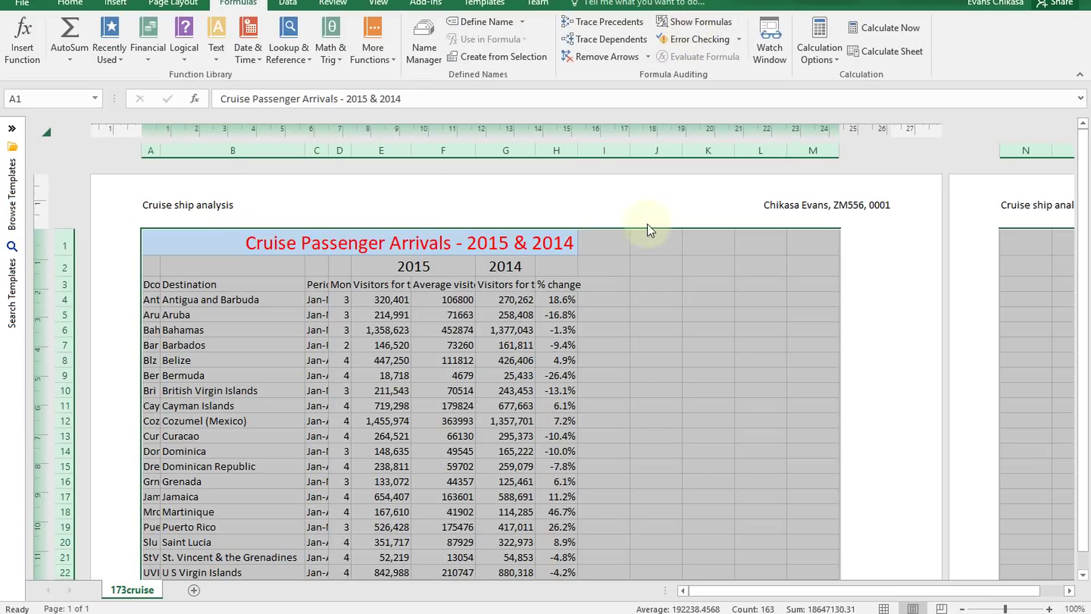
Step: Set the sheet to portrait orientation and check the page in the print preview
left_click(162, 5)
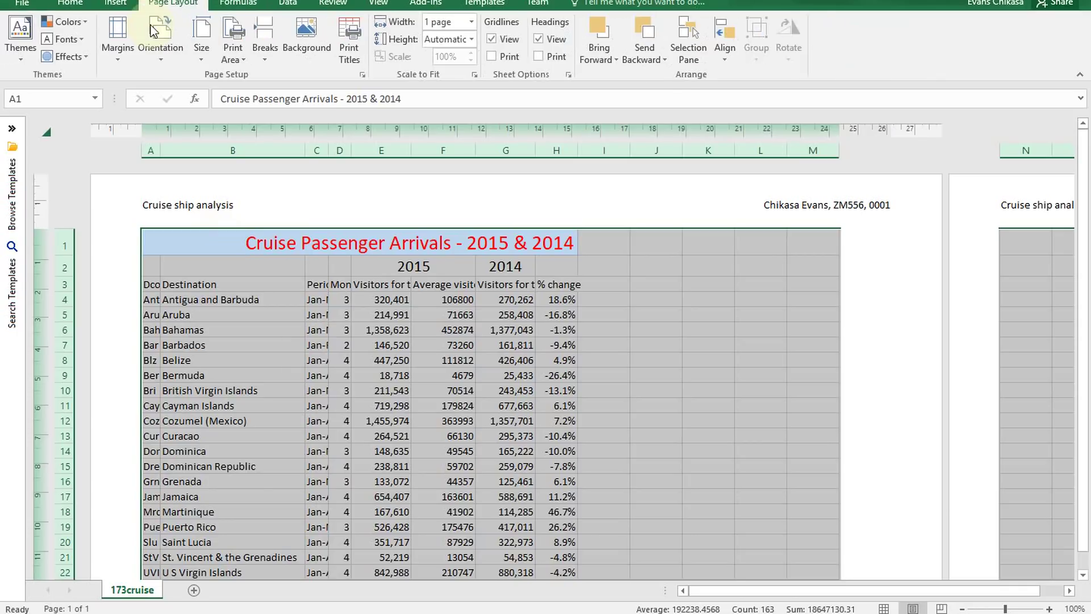
left_click(162, 65)
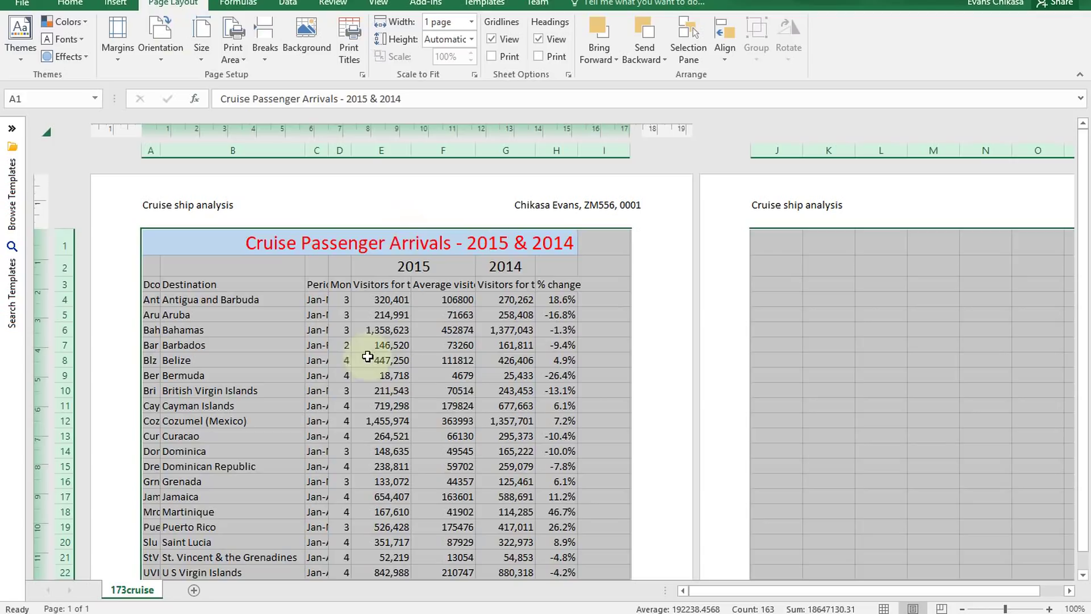
left_click(20, 8)
left_click(27, 183)
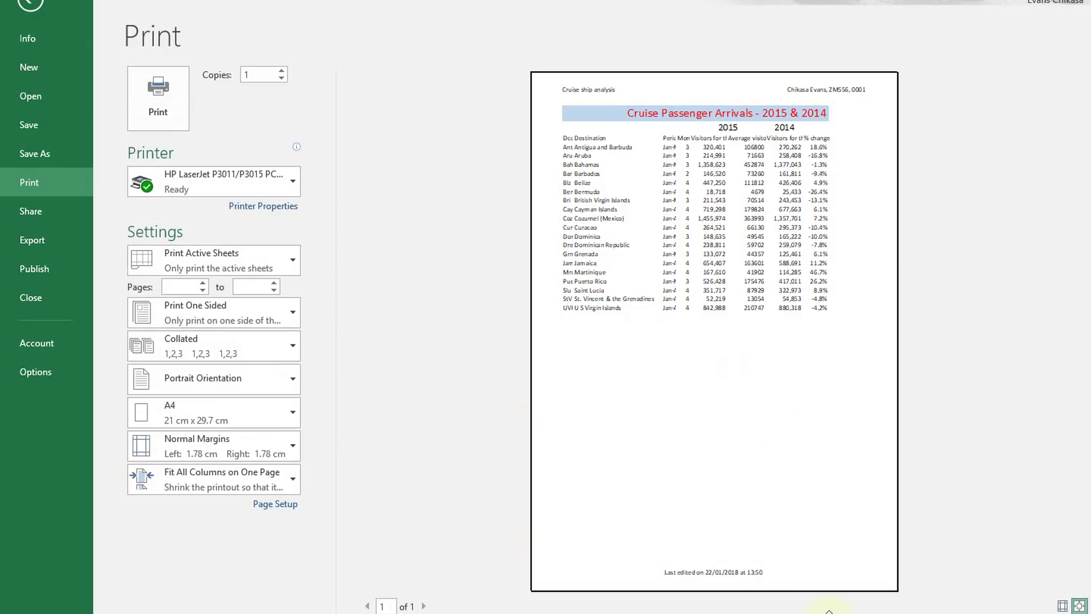
Step: Switch to the exam paper PDF and review question 10's printout requirements and question 11's data changes
key("alt+Tab")
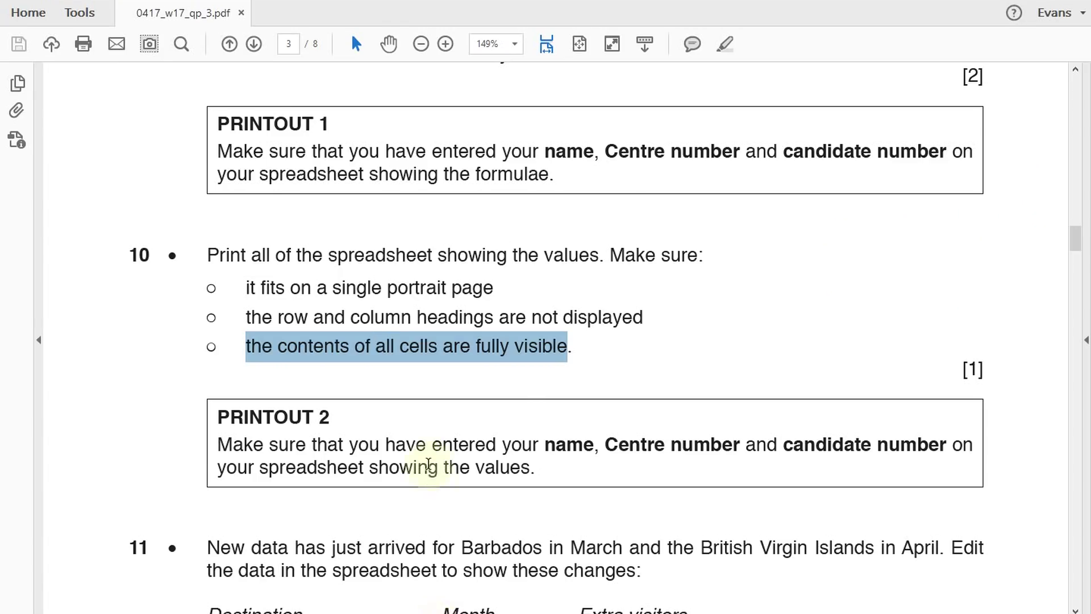
scroll(438, 465, "down", 1)
scroll(455, 443, "up", 1)
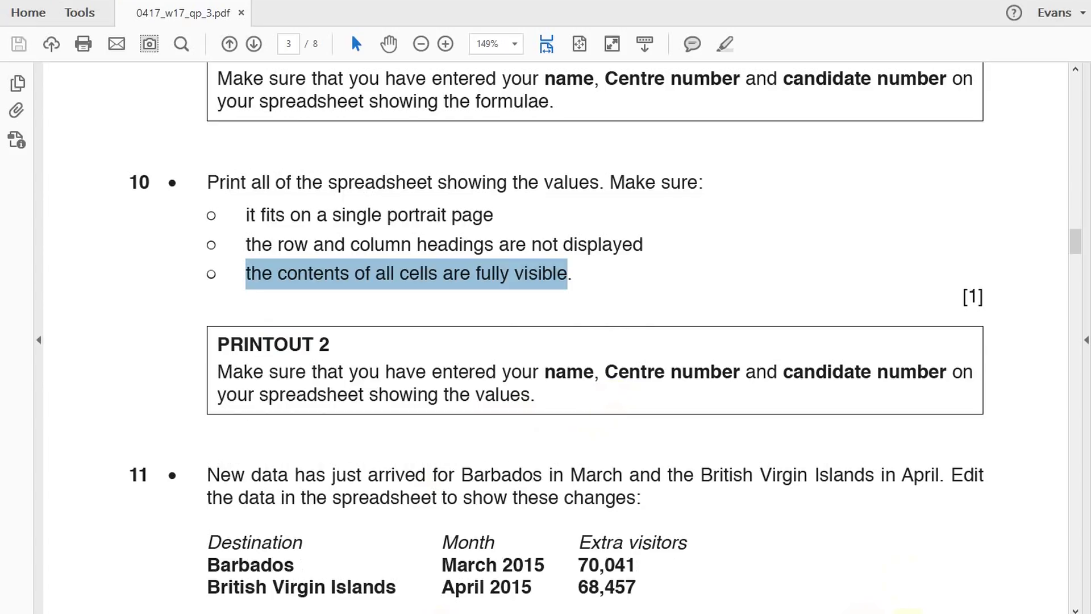
left_click(908, 612)
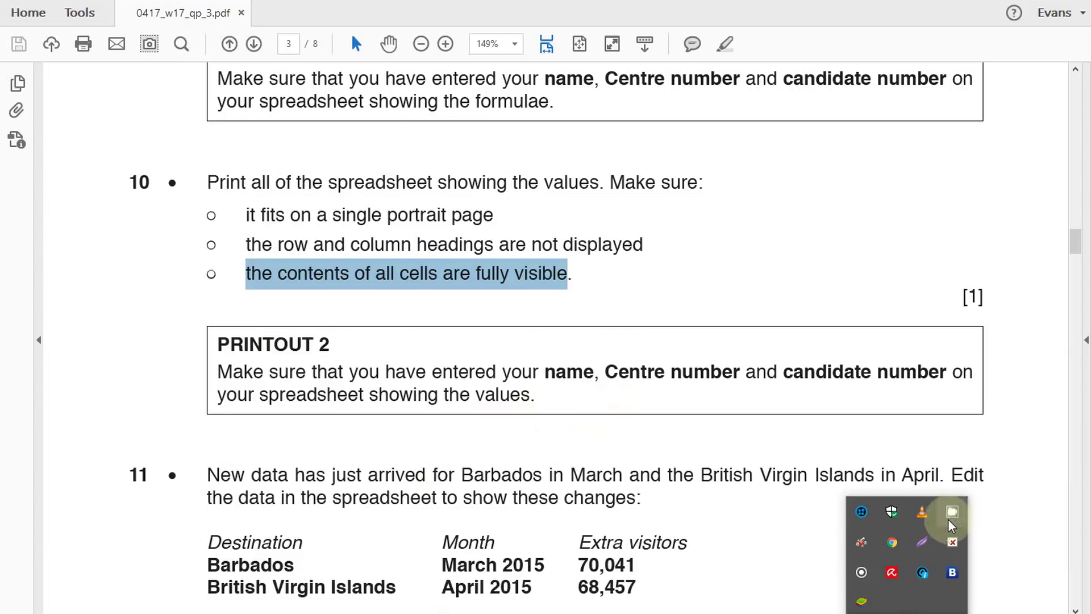